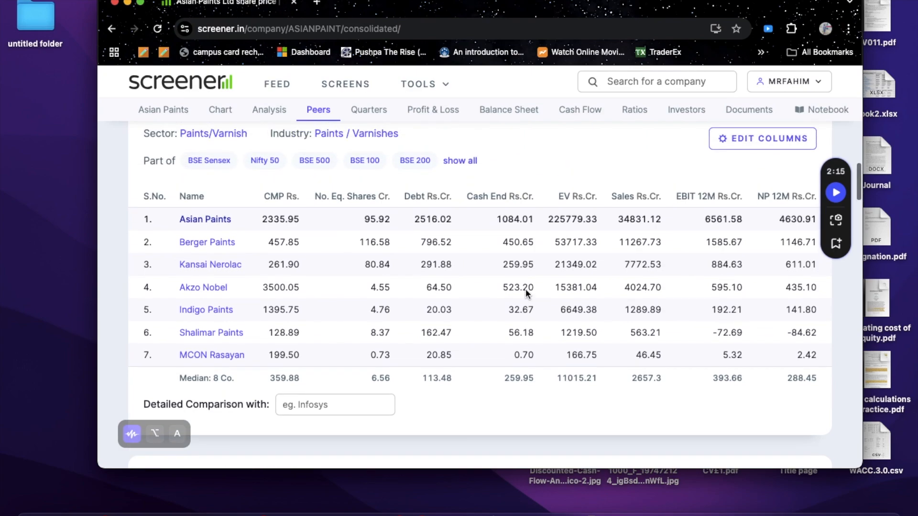
scroll(525, 299, up, 10)
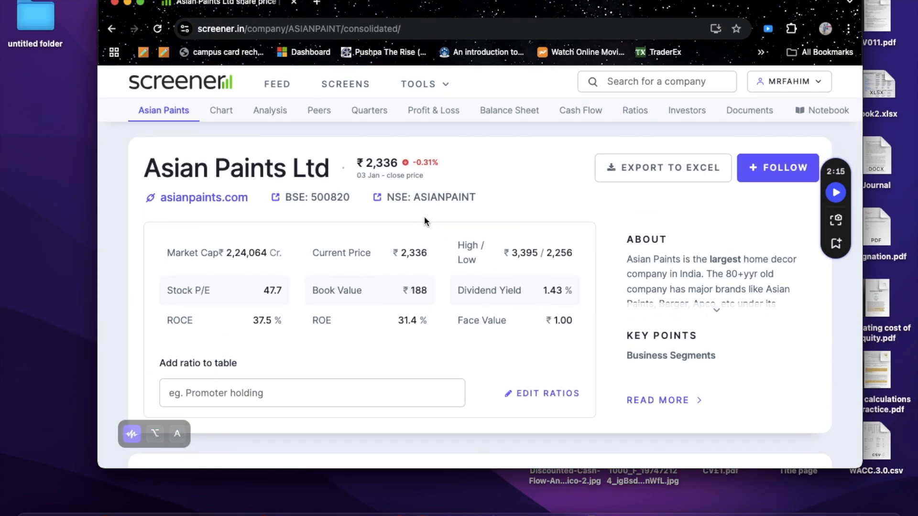
Step: Look through the NSE quote page linked from the Asian Paints company page and return to the company page
click(420, 199)
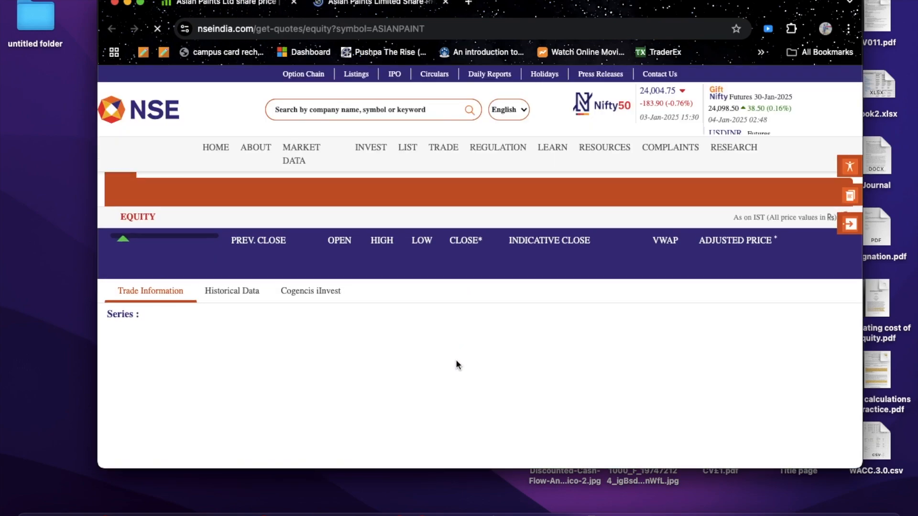
scroll(455, 360, down, 5)
scroll(455, 360, down, 15)
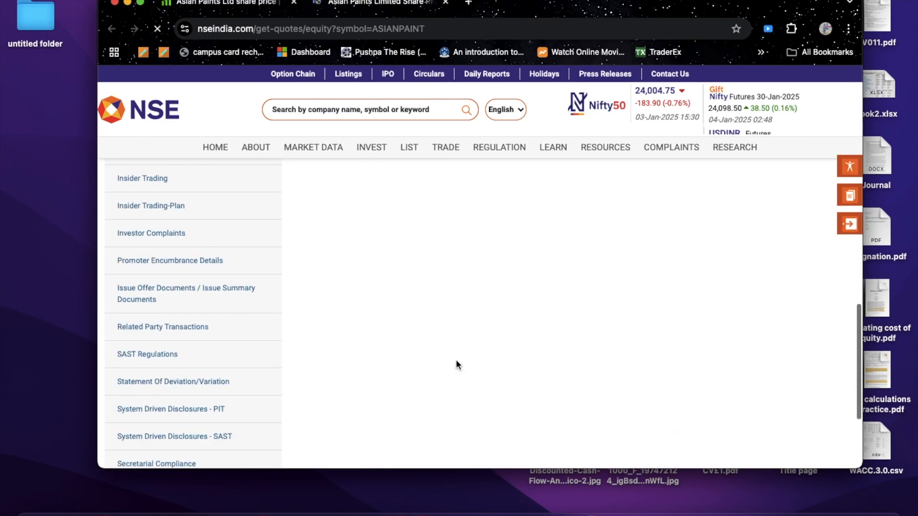
click(254, 3)
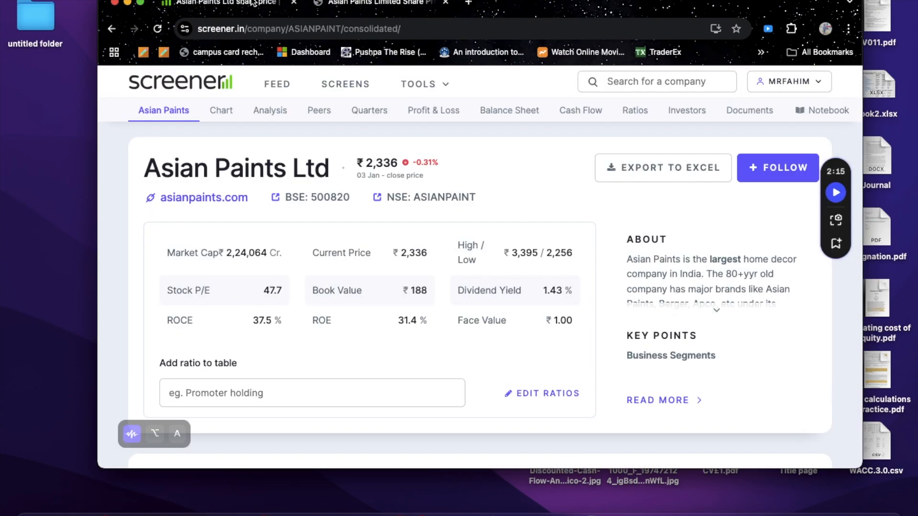
Step: Open the column editor of the peer comparison table and remove the Net profit column
scroll(369, 258, down, 13)
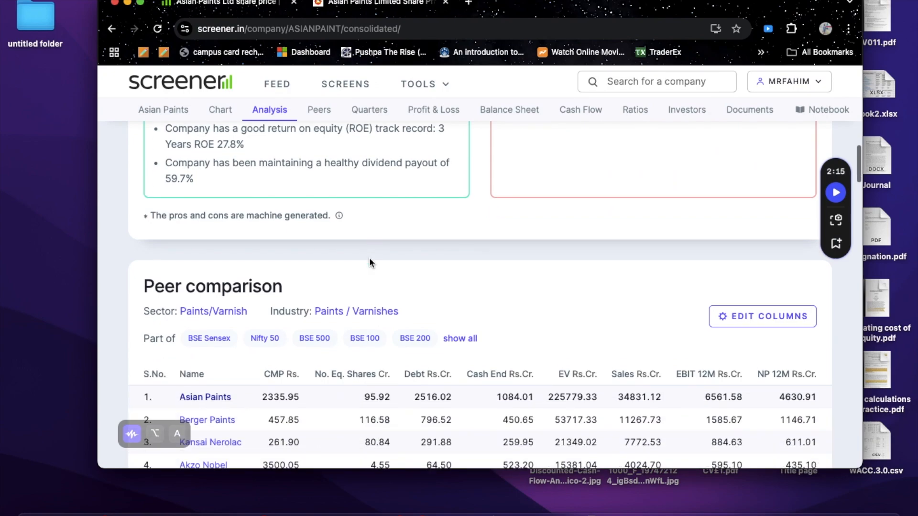
scroll(369, 258, up, 1)
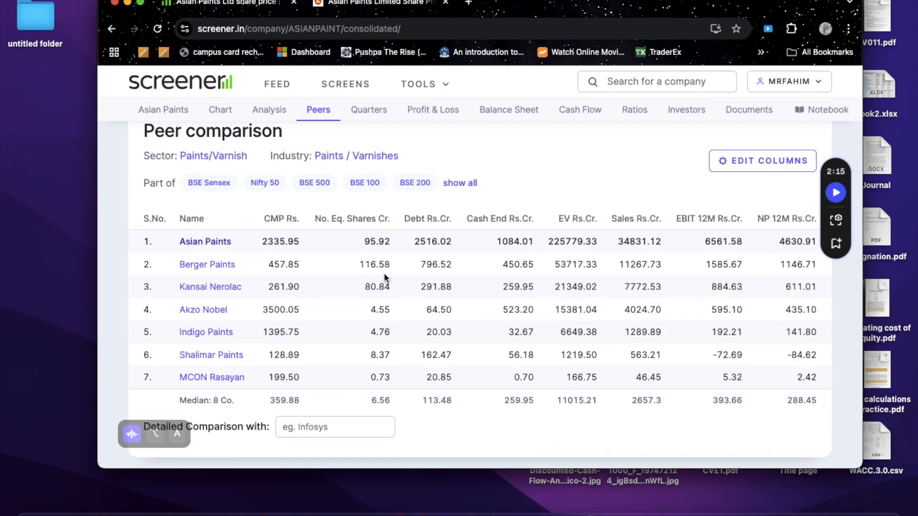
scroll(385, 276, up, 2)
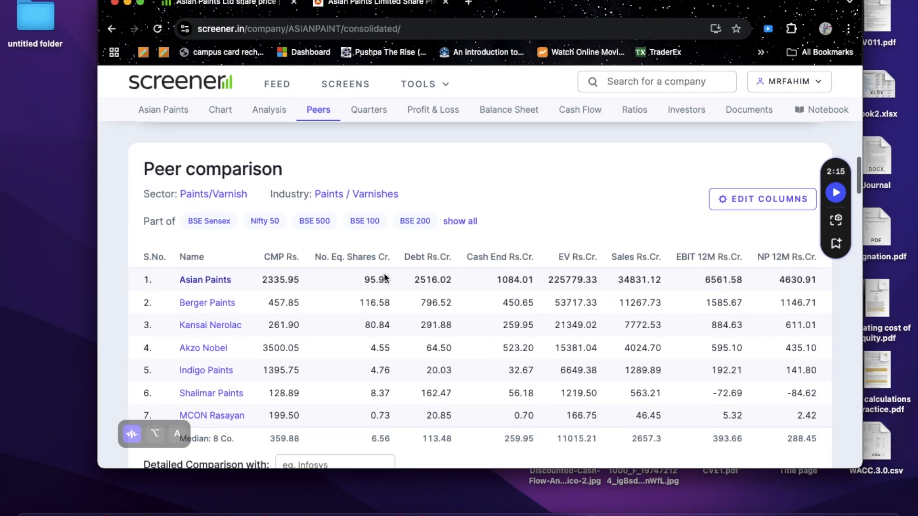
click(727, 205)
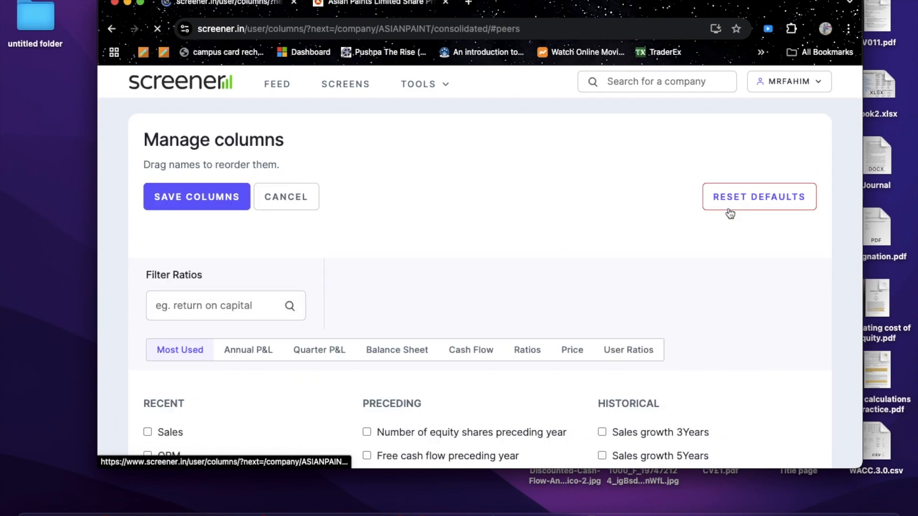
scroll(456, 293, down, 2)
scroll(456, 292, up, 1)
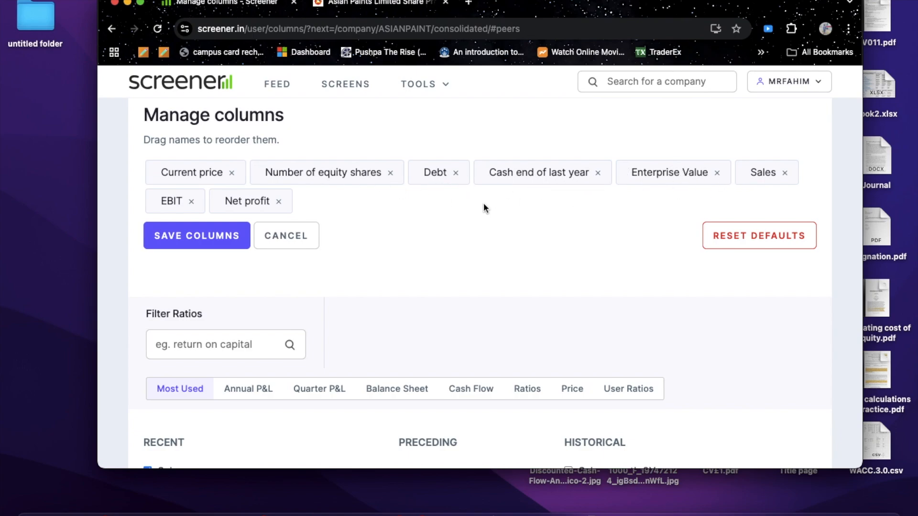
click(279, 201)
scroll(328, 320, down, 6)
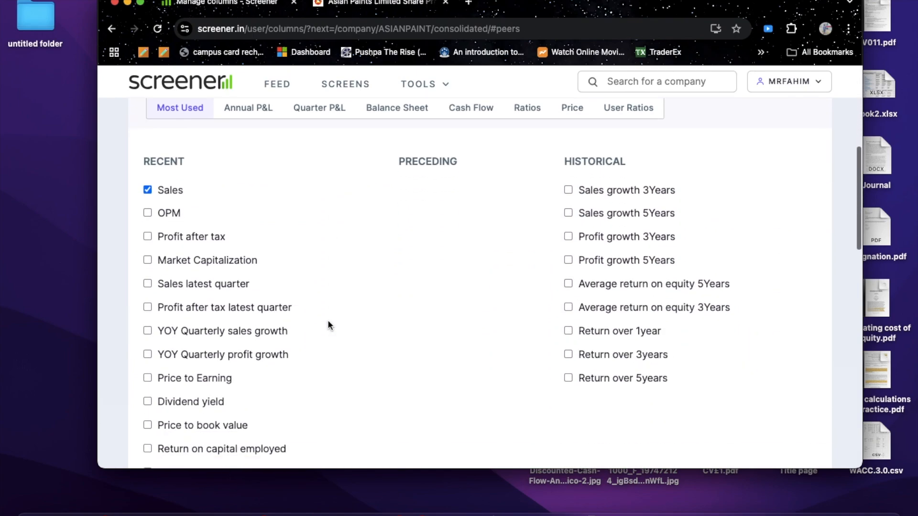
Step: Filter the ratios by "net", add the Net profit column back and save the columns
scroll(328, 320, up, 4)
click(220, 261)
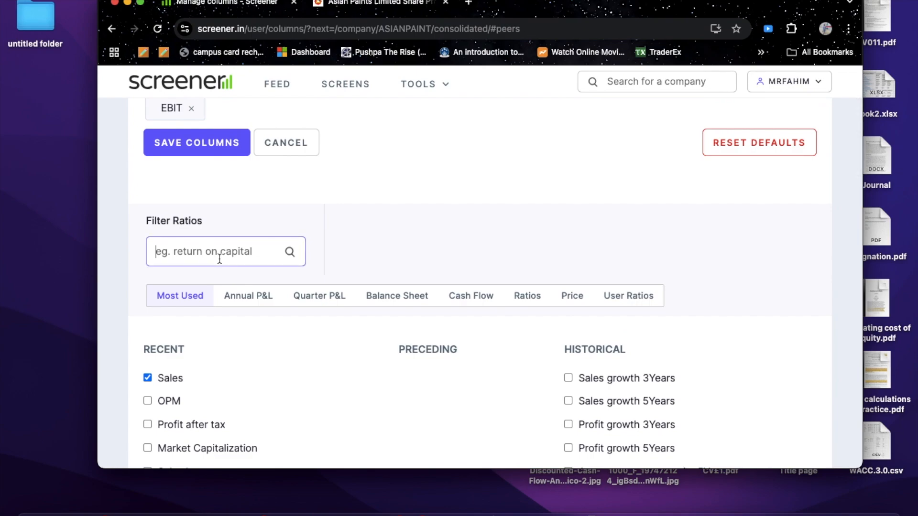
text(net)
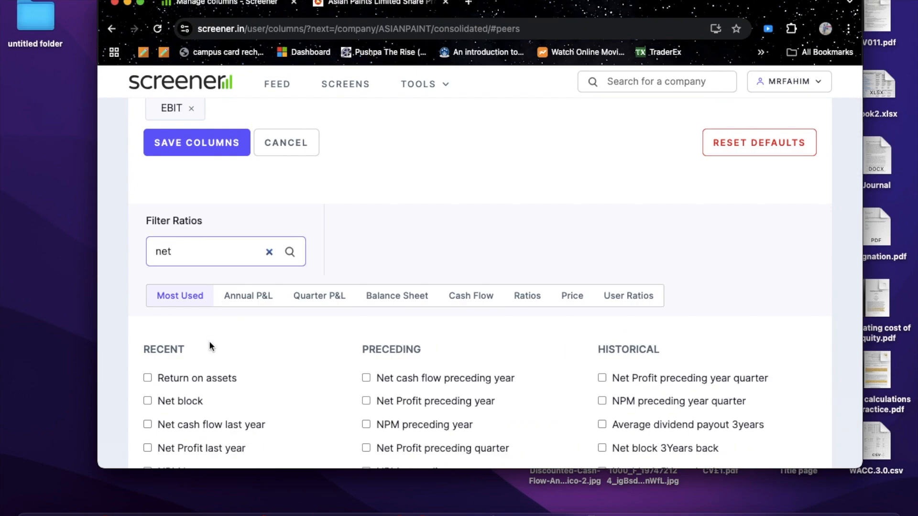
scroll(210, 377, down, 4)
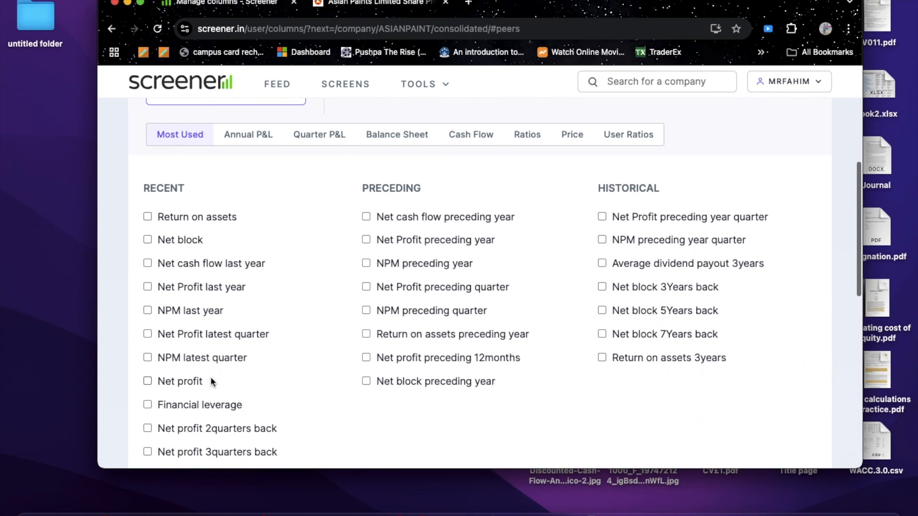
click(165, 381)
scroll(320, 274, up, 7)
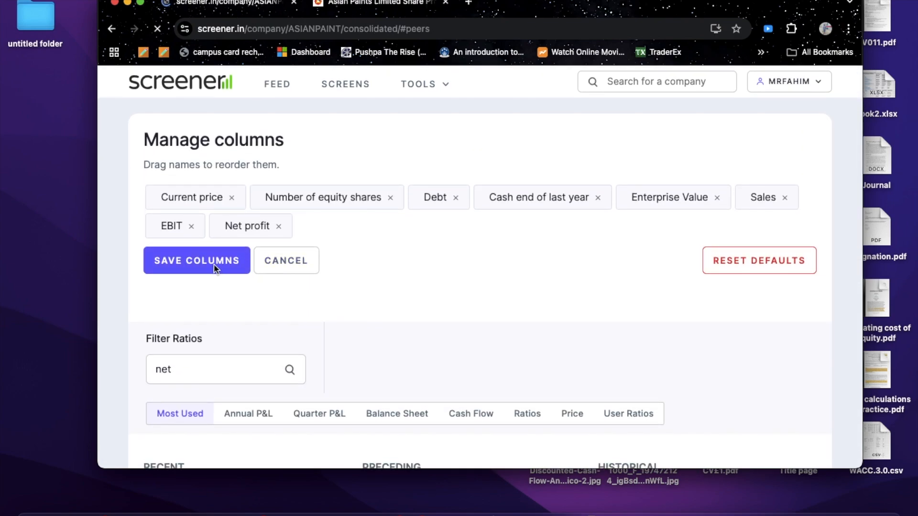
Step: Examine the peer comparison table for Asian Paints and its competitors, from its headings down to the median row
scroll(384, 300, down, 1)
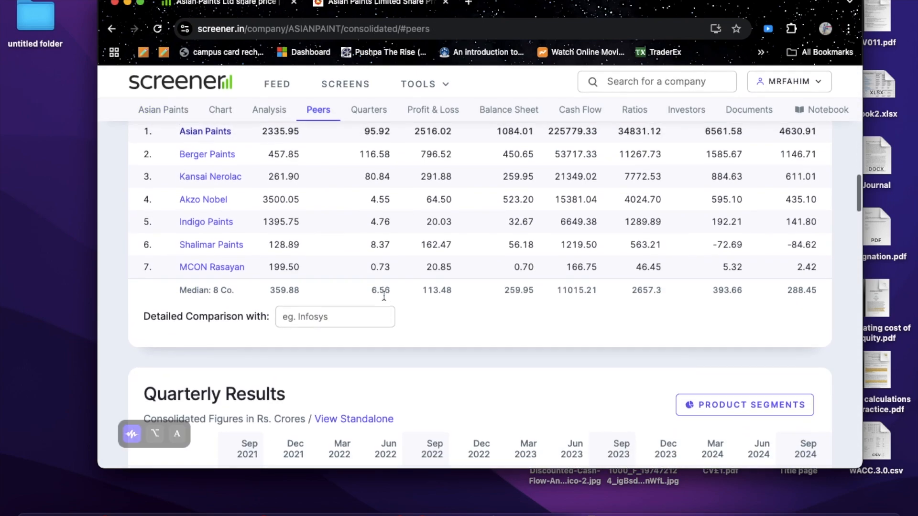
scroll(381, 301, up, 2)
scroll(381, 300, up, 2)
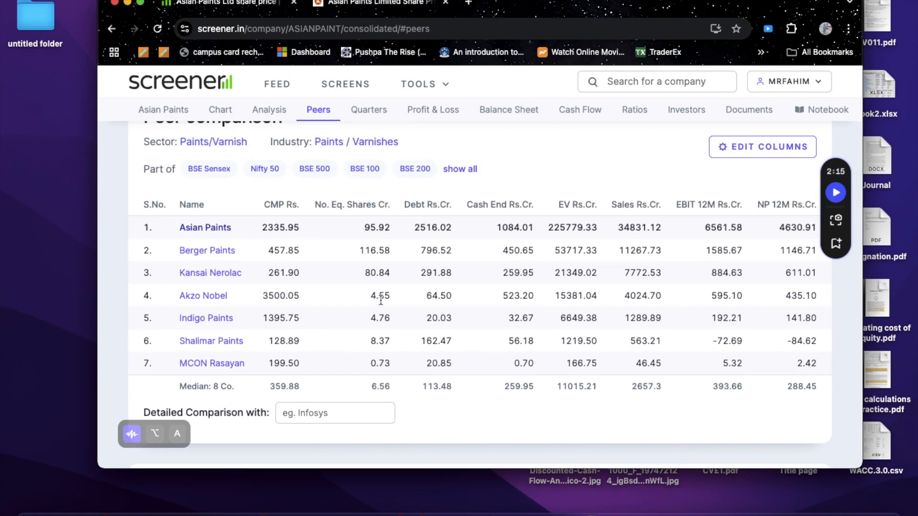
scroll(380, 300, up, 2)
scroll(381, 301, down, 2)
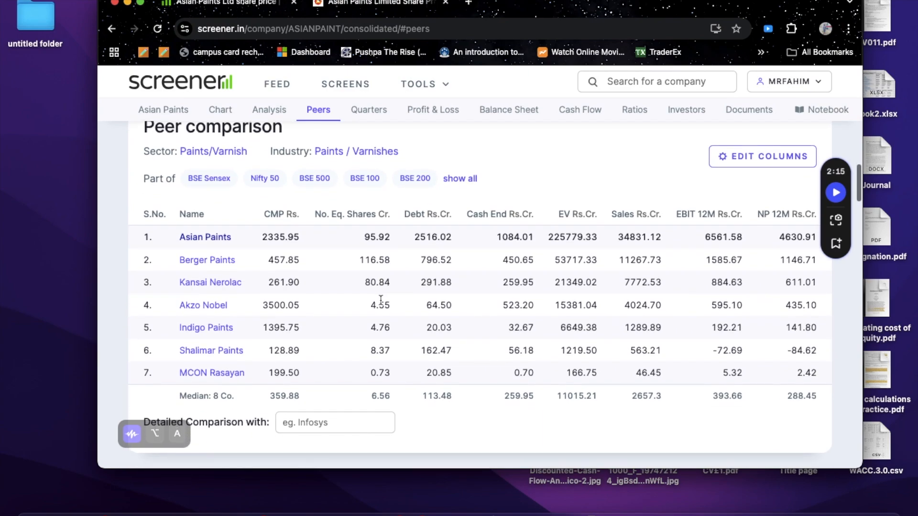
scroll(381, 300, down, 1)
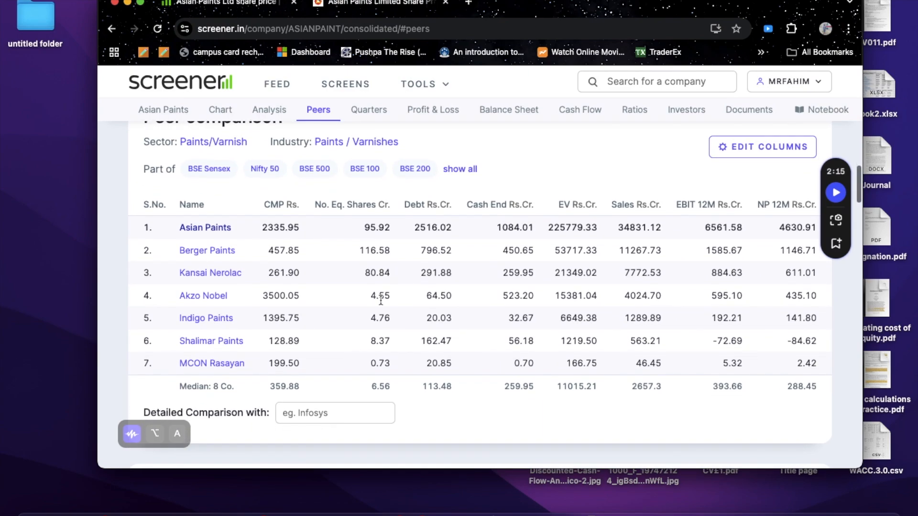
scroll(380, 300, down, 1)
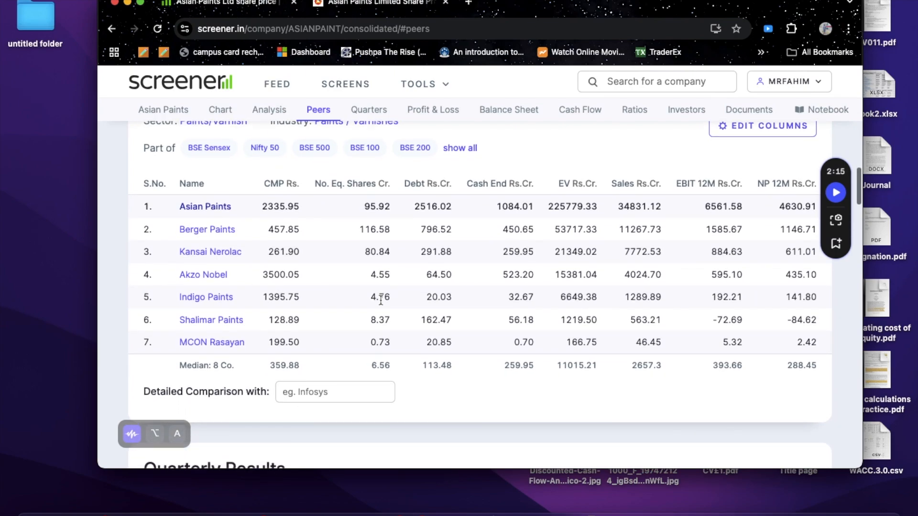
scroll(381, 300, up, 1)
scroll(381, 301, down, 1)
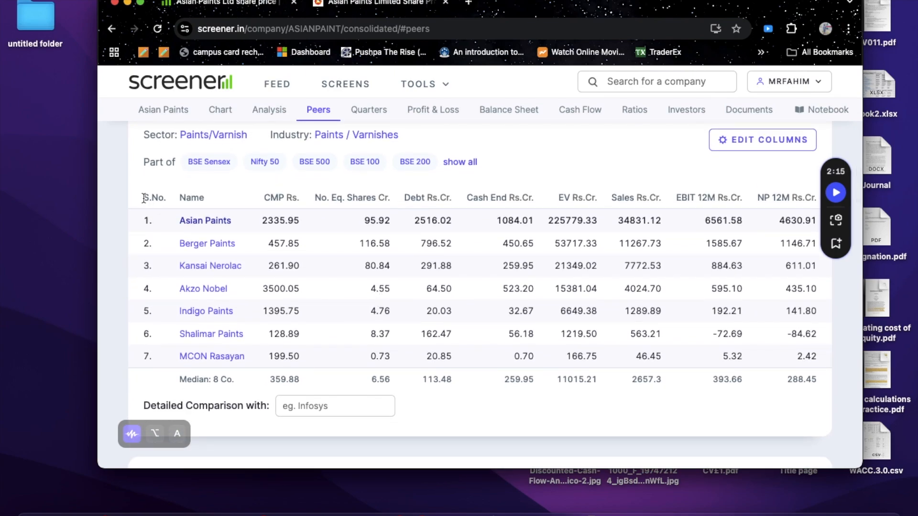
Step: Copy the peer comparison table from the S.No. heading through the median row and paste it at B4 of a blank Excel sheet
drag(144, 197, 631, 426)
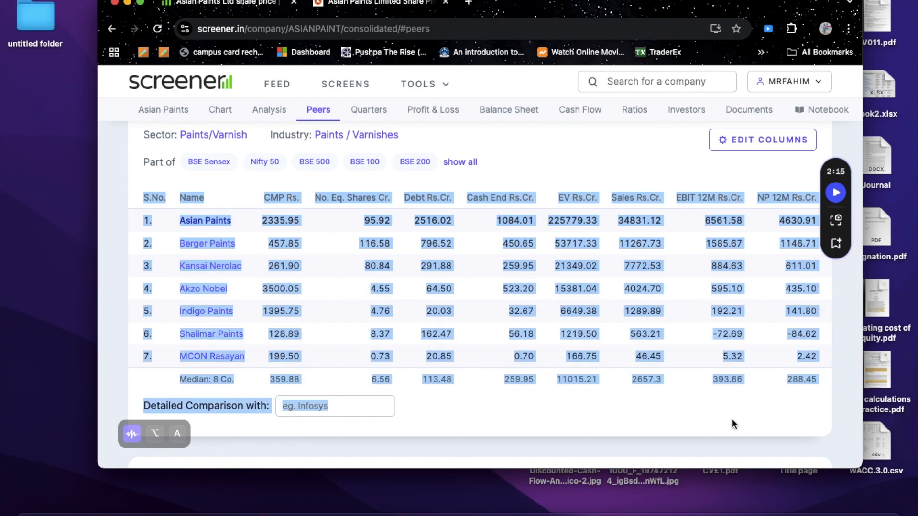
drag(804, 399, 817, 395)
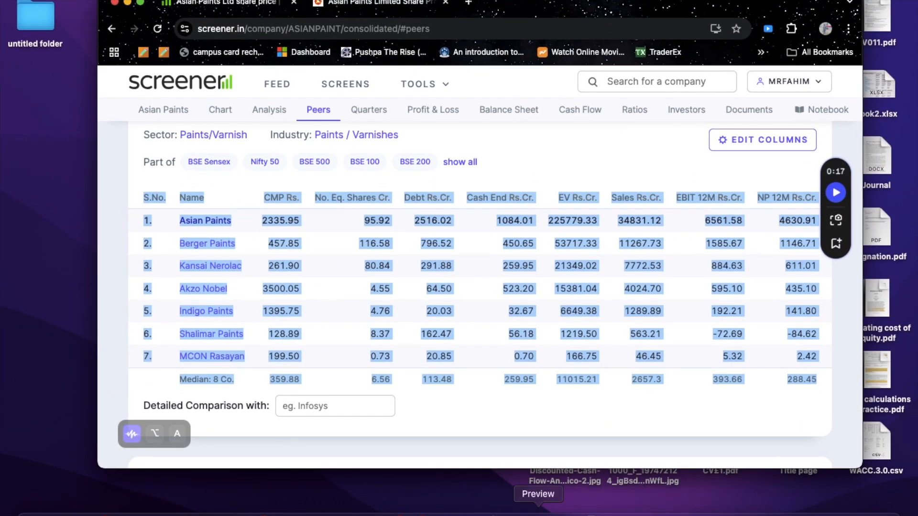
click(504, 512)
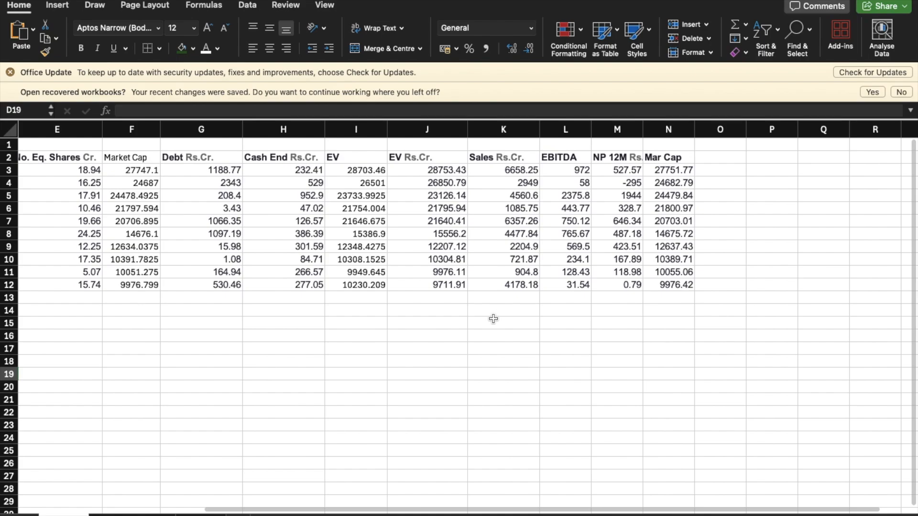
click(238, 515)
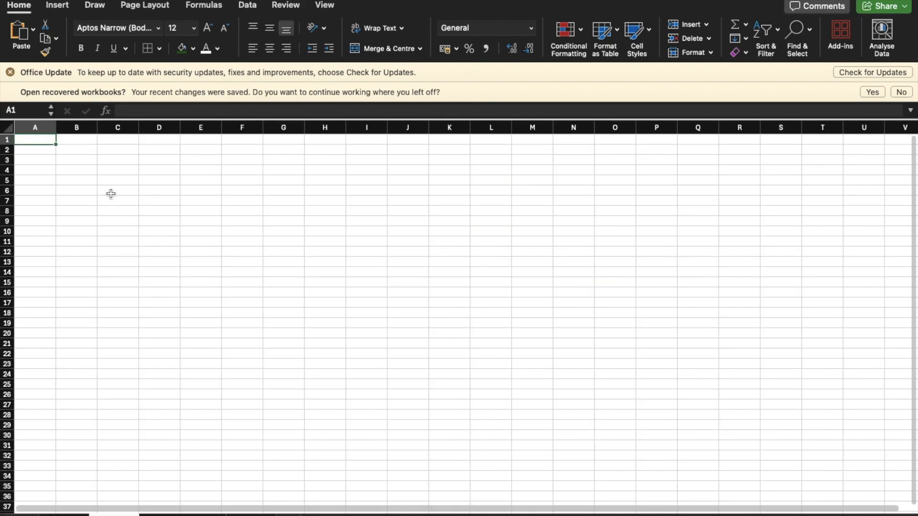
click(95, 173)
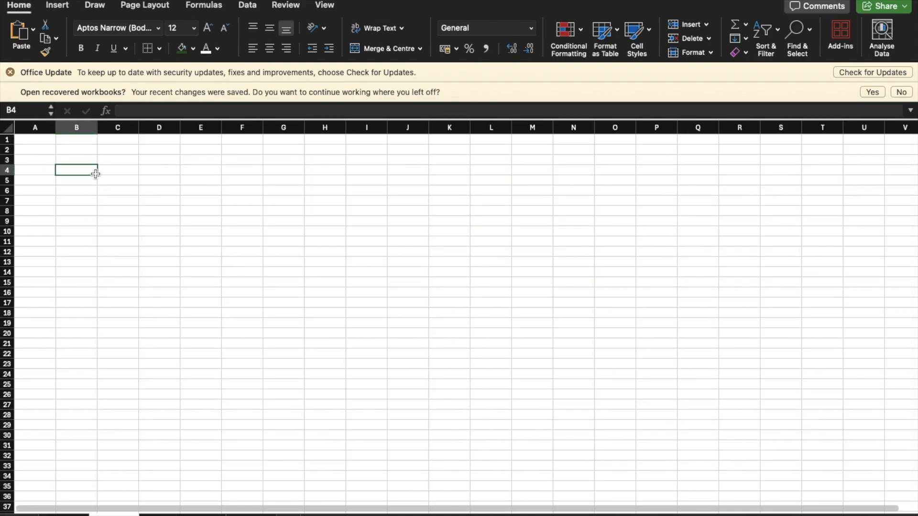
right_click(87, 173)
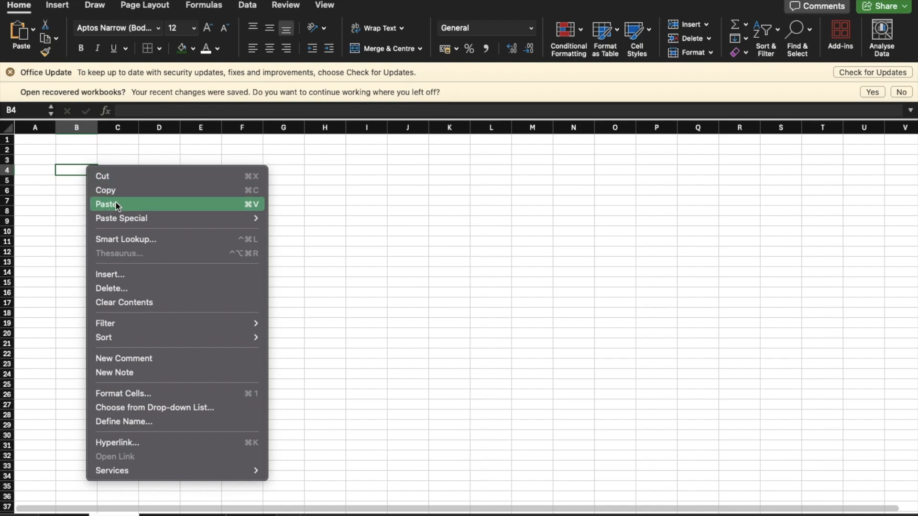
click(116, 202)
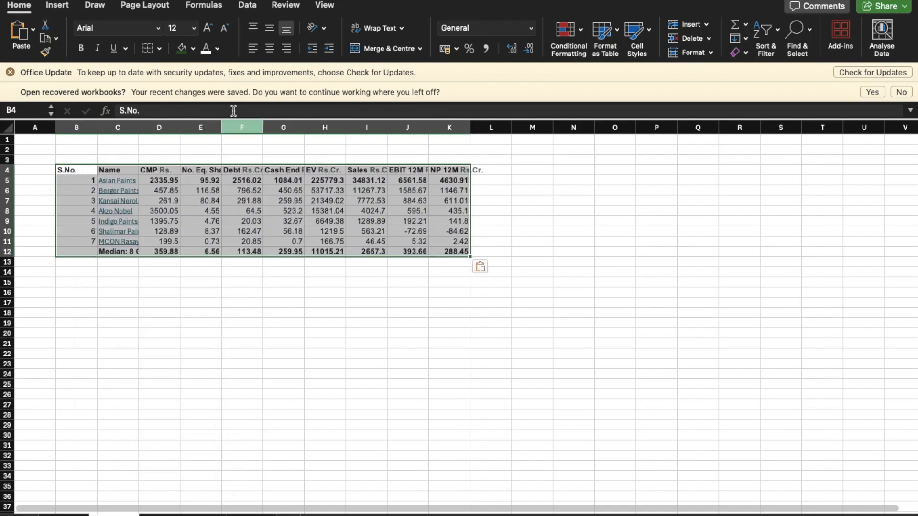
Step: Fit the widths of columns B through K to the contents of the pasted peer comparison table
double_click(100, 130)
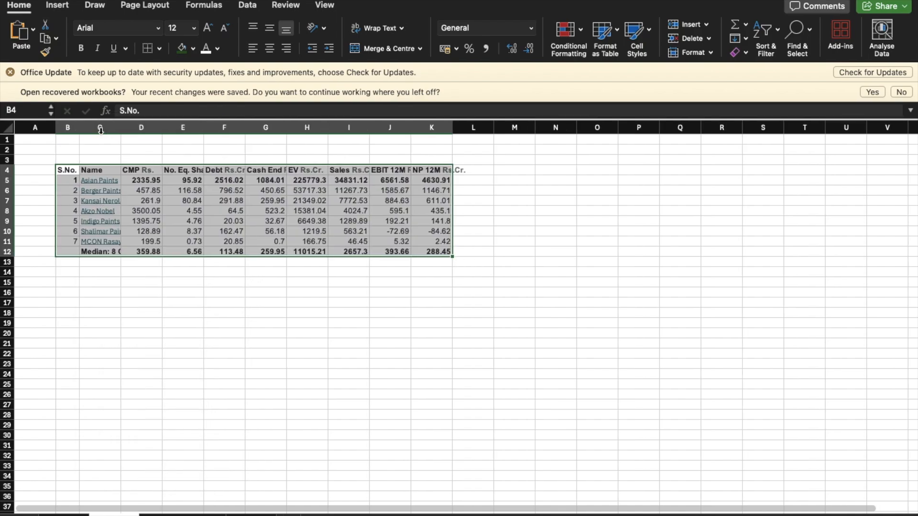
double_click(122, 126)
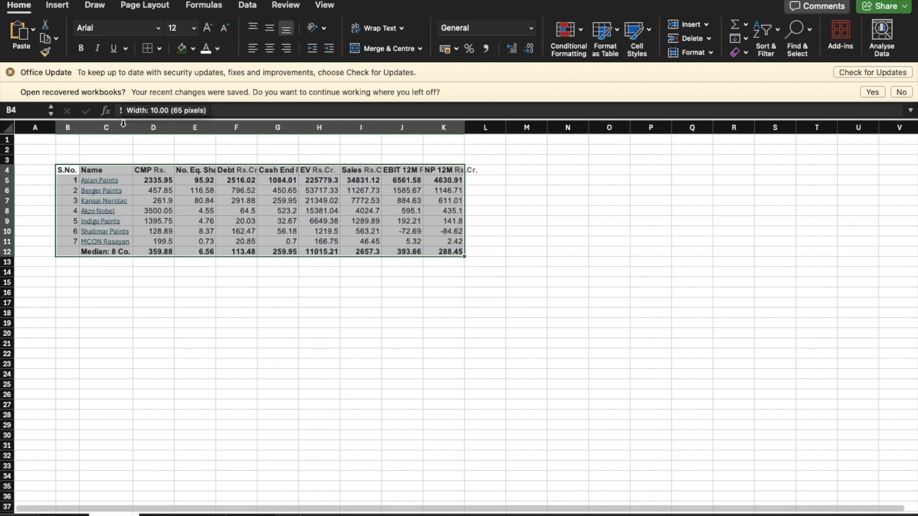
double_click(176, 128)
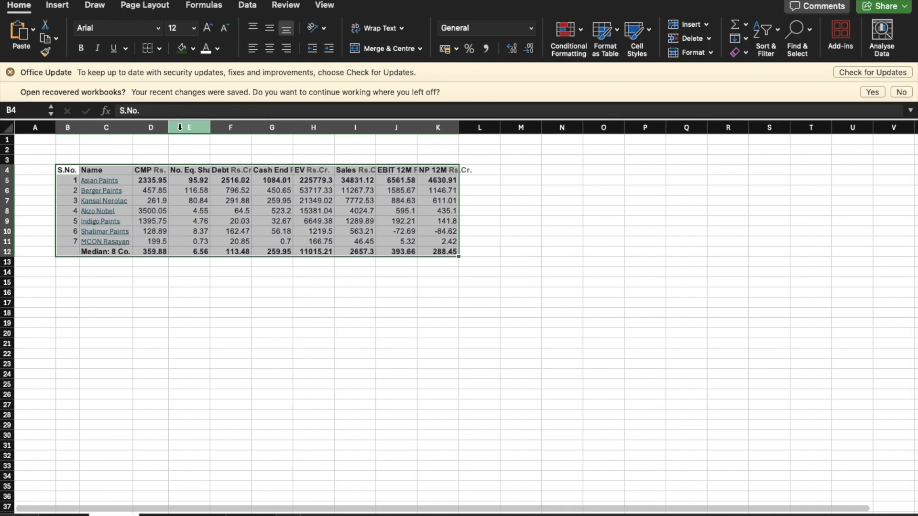
double_click(210, 127)
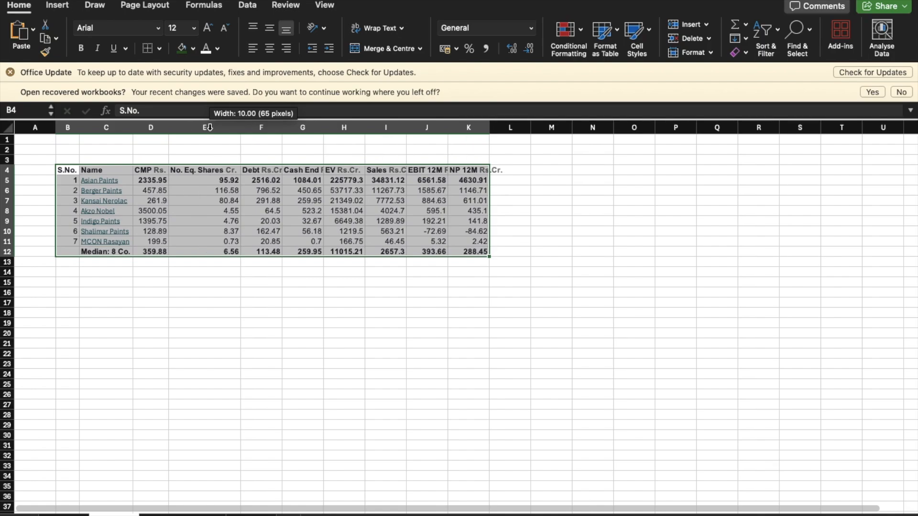
double_click(282, 127)
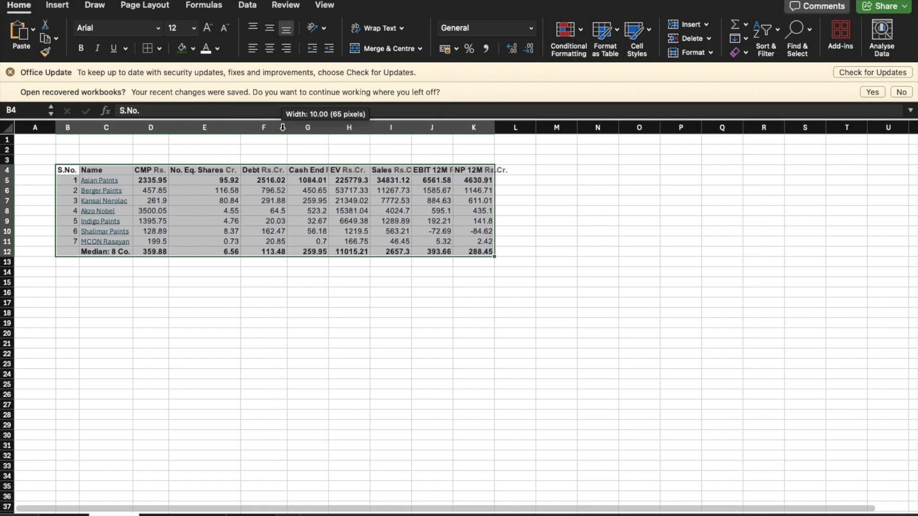
double_click(328, 127)
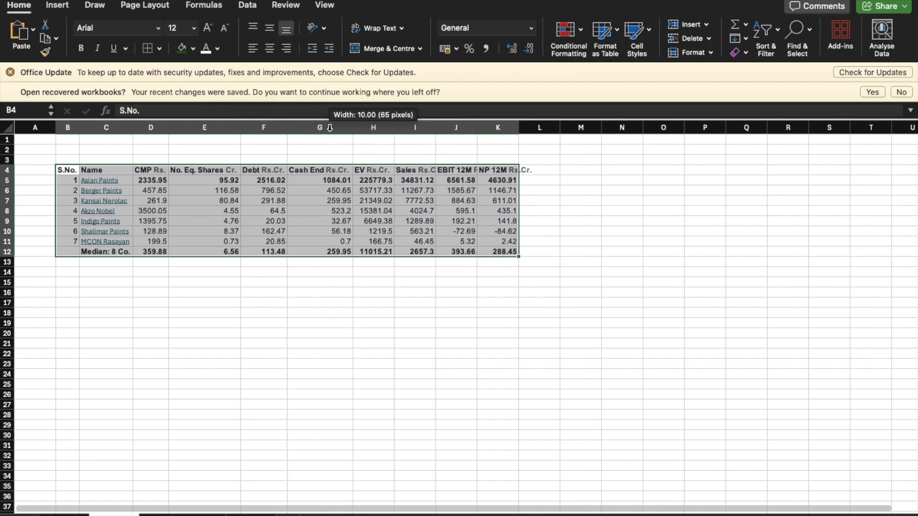
double_click(394, 127)
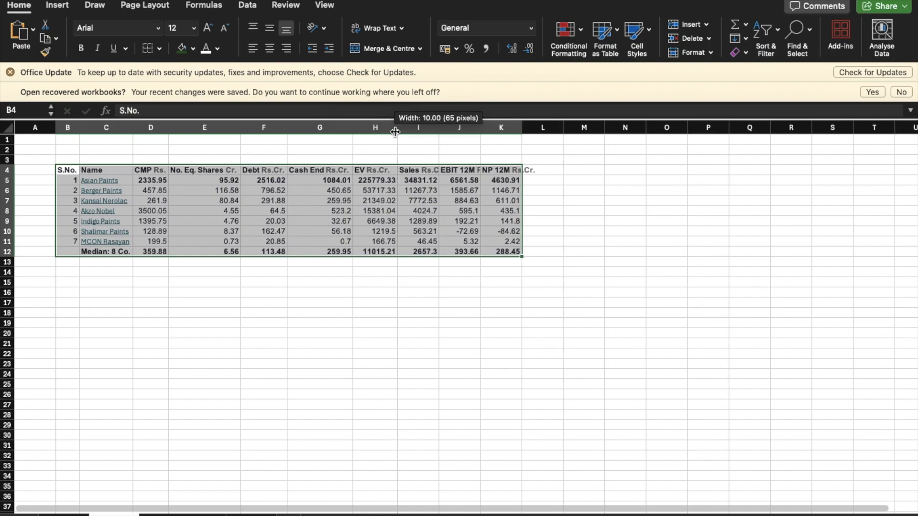
double_click(440, 127)
double_click(489, 127)
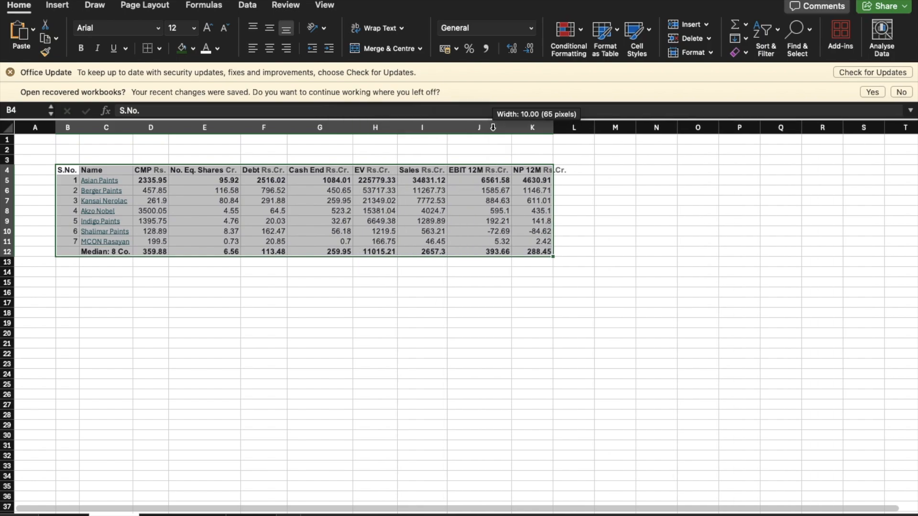
double_click(552, 127)
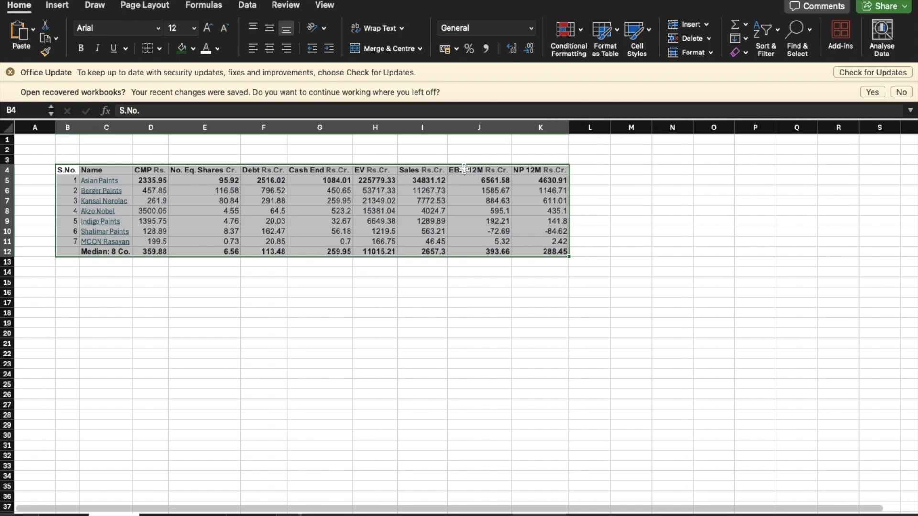
Step: Examine the pasted paint table and the pharma peer table on the Data sheet, from Name through Mar Cap
scroll(306, 366, down, 2)
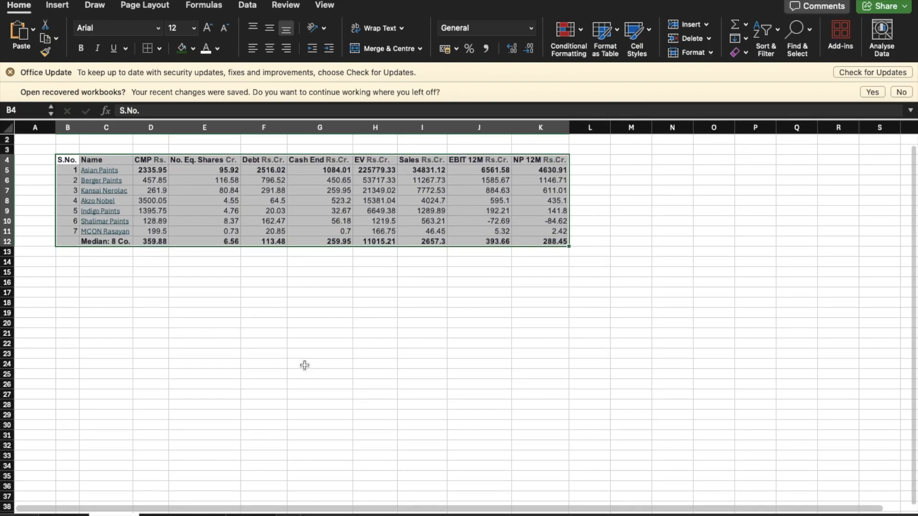
scroll(305, 366, up, 2)
scroll(260, 364, down, 1)
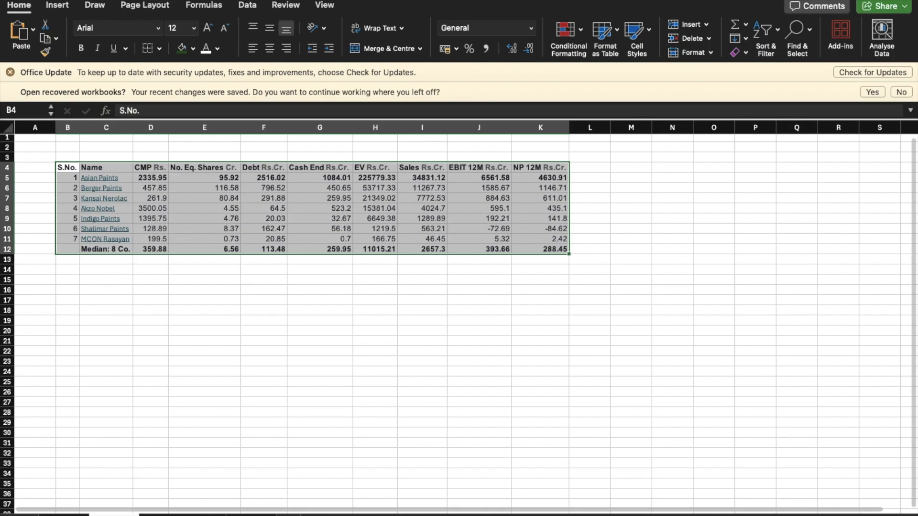
click(64, 515)
scroll(172, 292, left, 10)
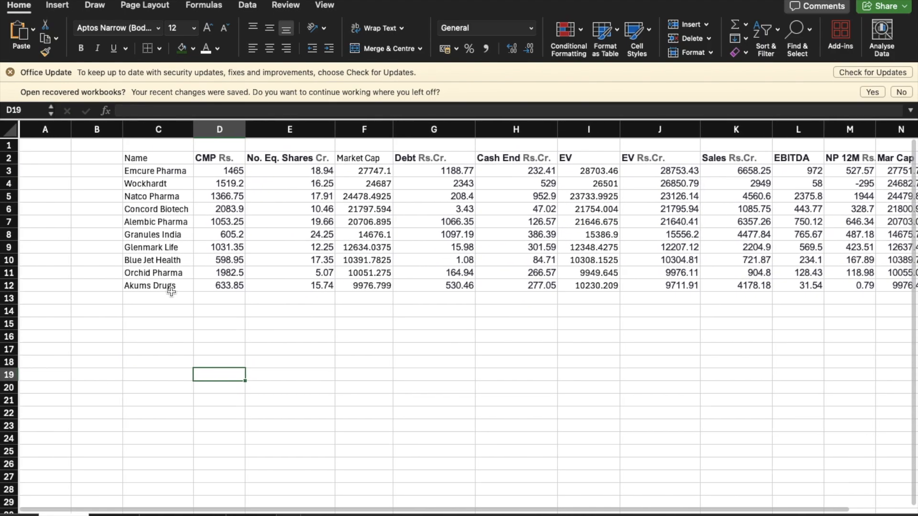
scroll(172, 292, right, 5)
scroll(172, 292, right, 3)
scroll(172, 292, left, 6)
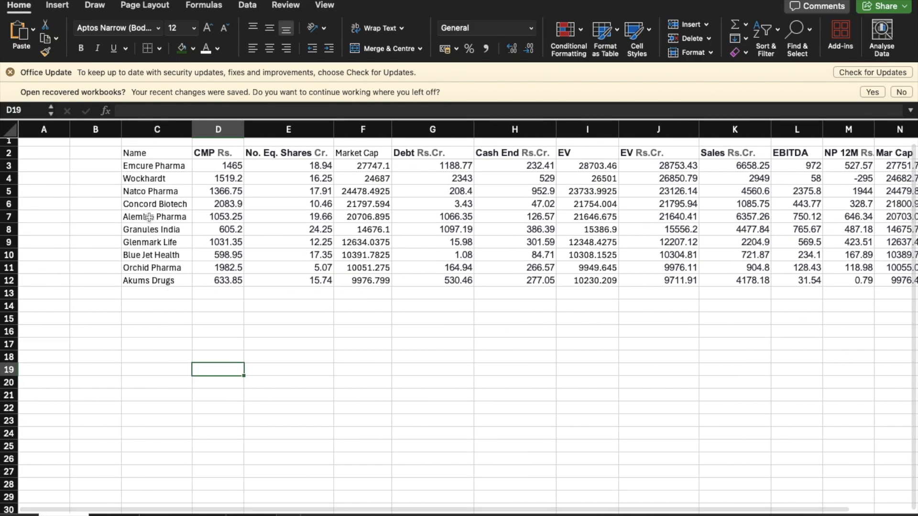
scroll(184, 219, right, 2)
scroll(183, 219, right, 2)
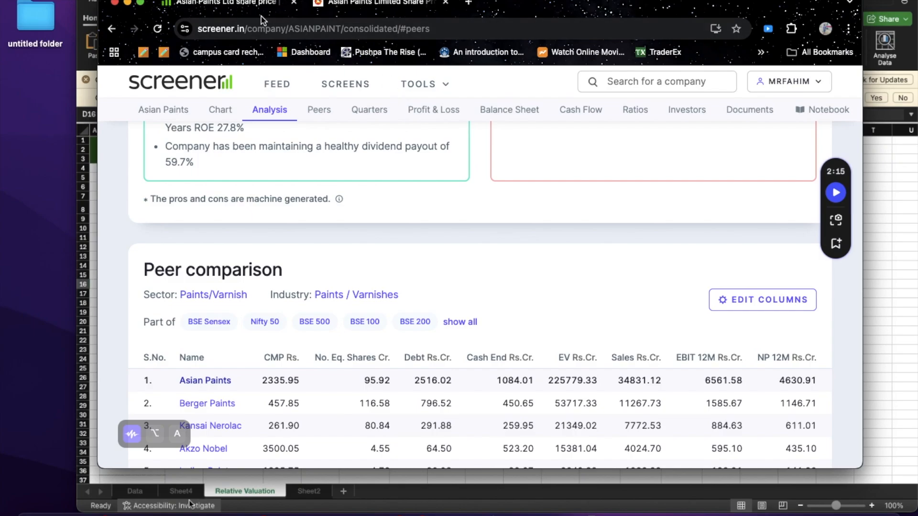
Step: Switch from the Screener browser window back to the full-screen Excel workbook
key(ctrl+Up)
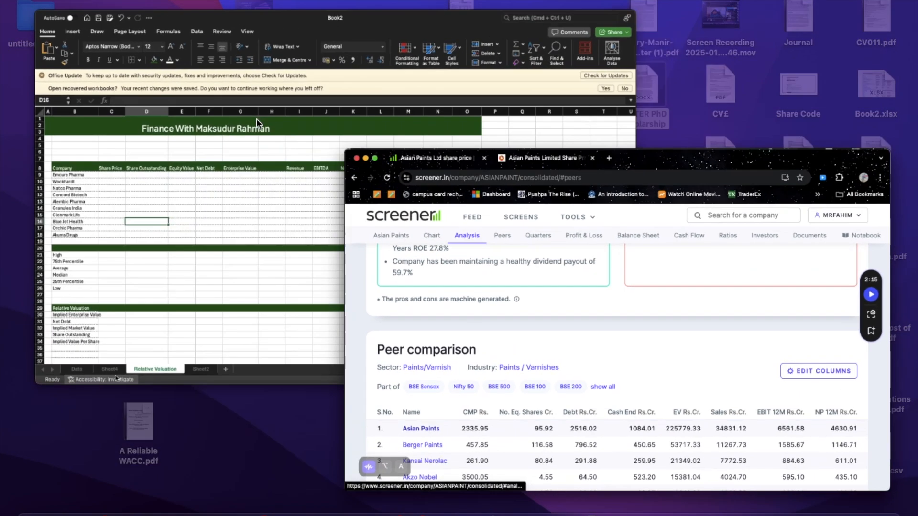
click(253, 181)
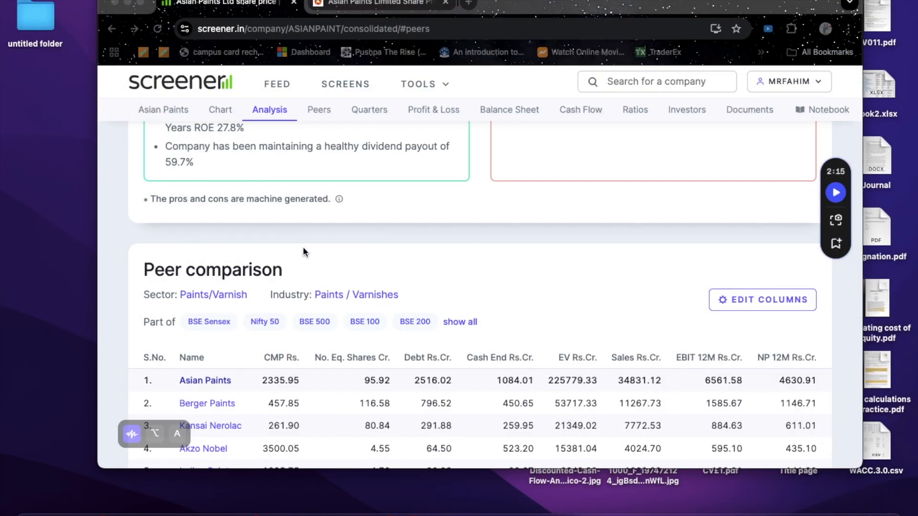
key(ctrl+Up)
click(478, 17)
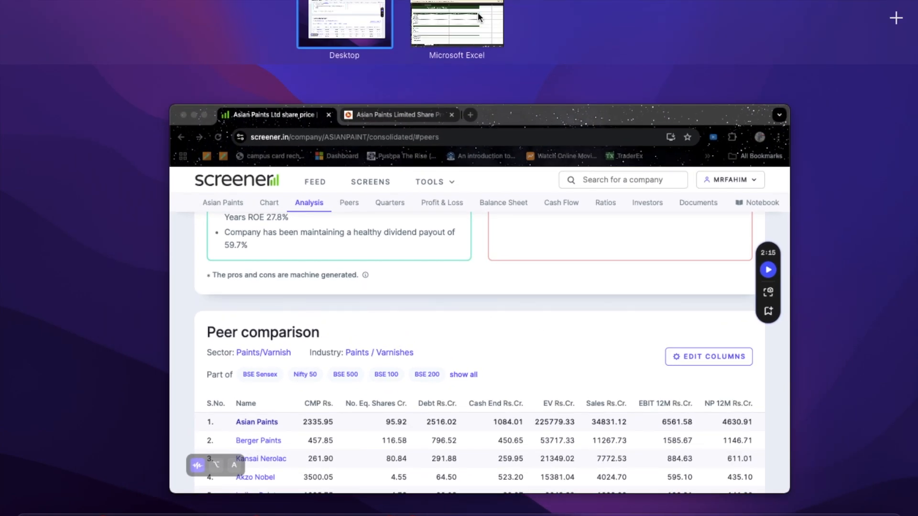
Step: Clear the pasted paint peer table in B4:K12 and delete its sheet, Sheet4
click(114, 514)
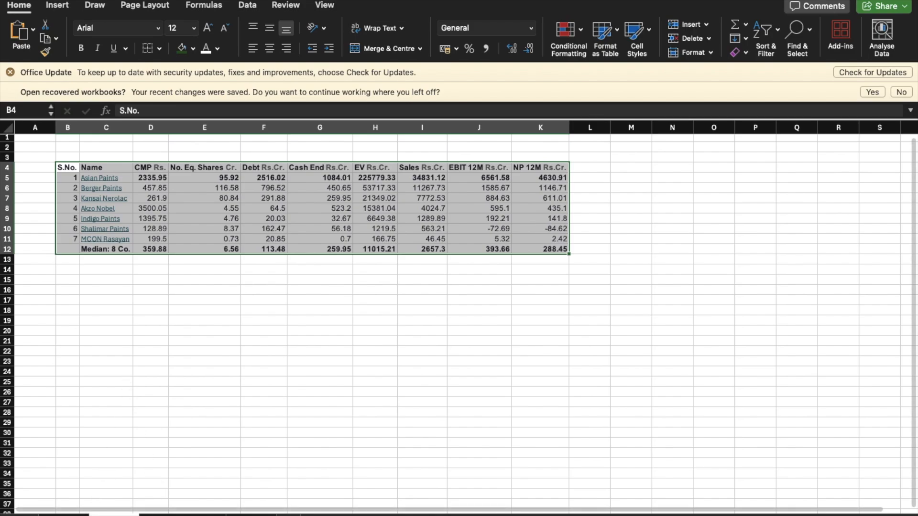
click(64, 514)
click(114, 514)
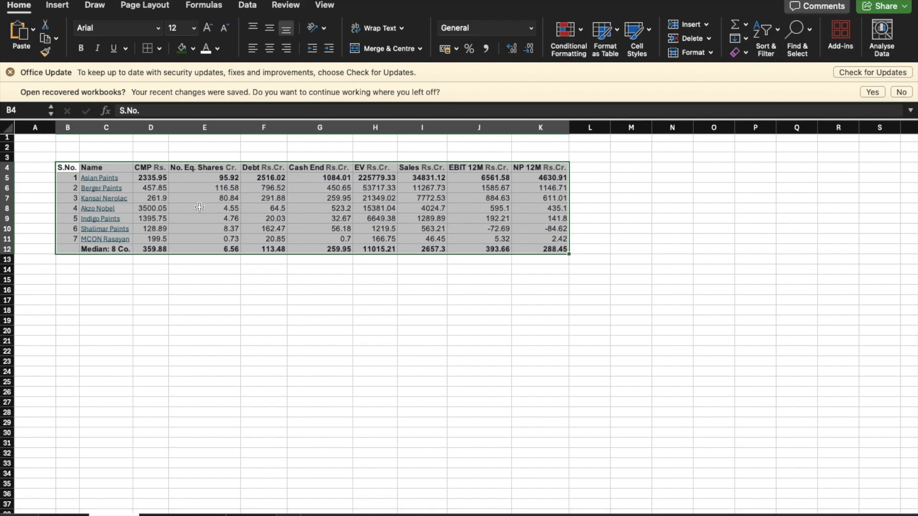
key(Delete)
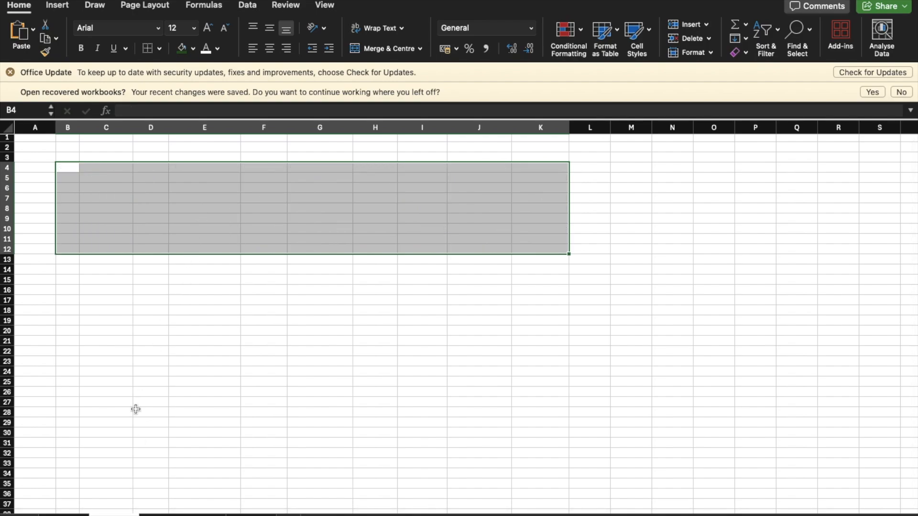
right_click(114, 514)
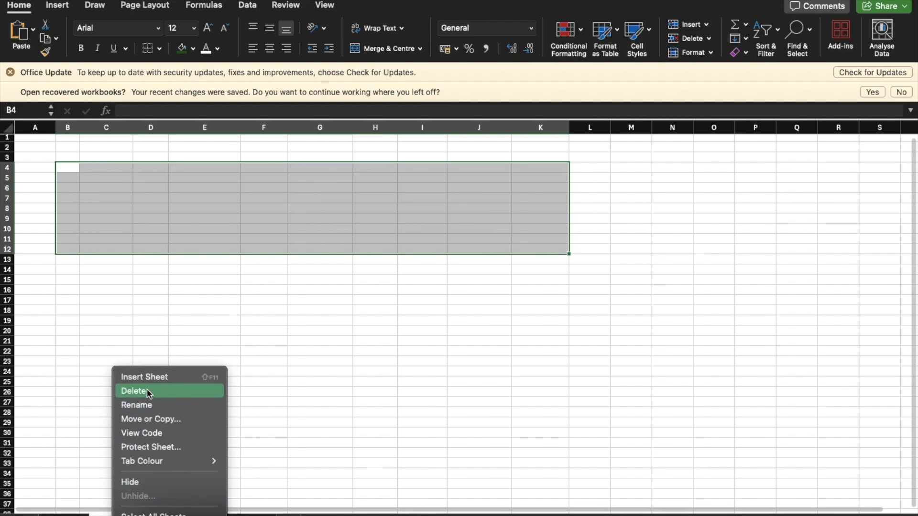
click(134, 391)
key(Return)
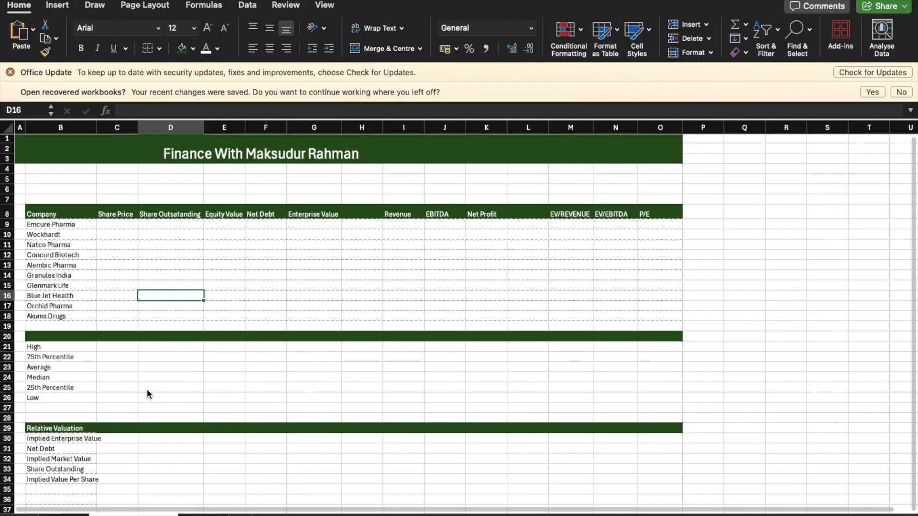
Step: Link Emcure Pharma's Share Price in C9 of Relative Valuation with =Data!D3 and fill the formula down to Akums Drugs
click(65, 514)
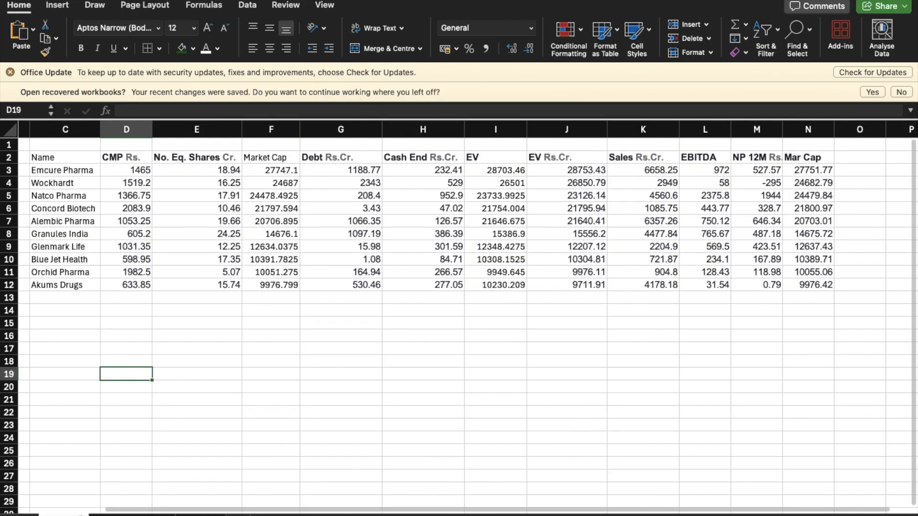
click(134, 515)
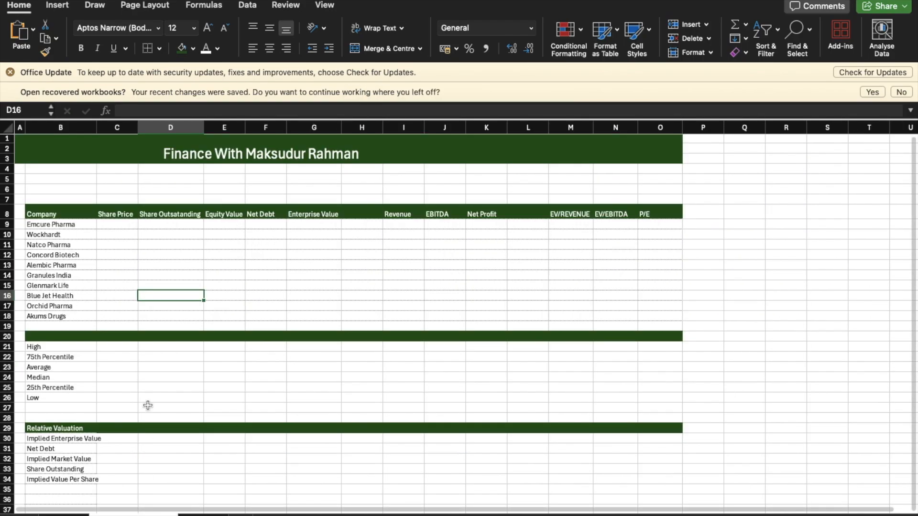
scroll(159, 201, up, 1)
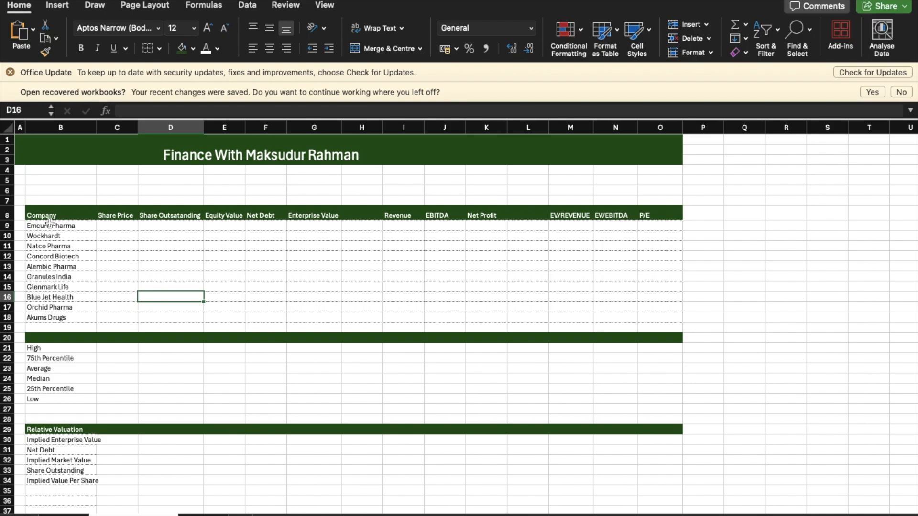
click(107, 228)
text(=)
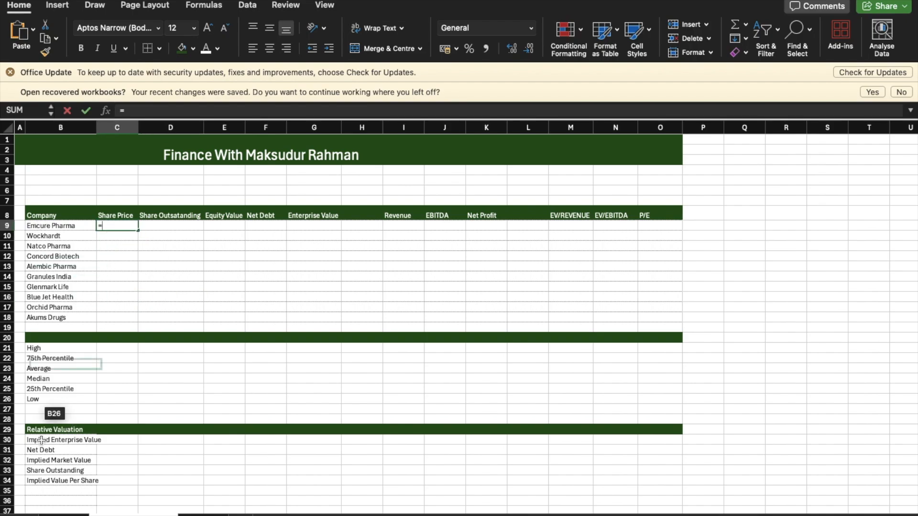
click(134, 515)
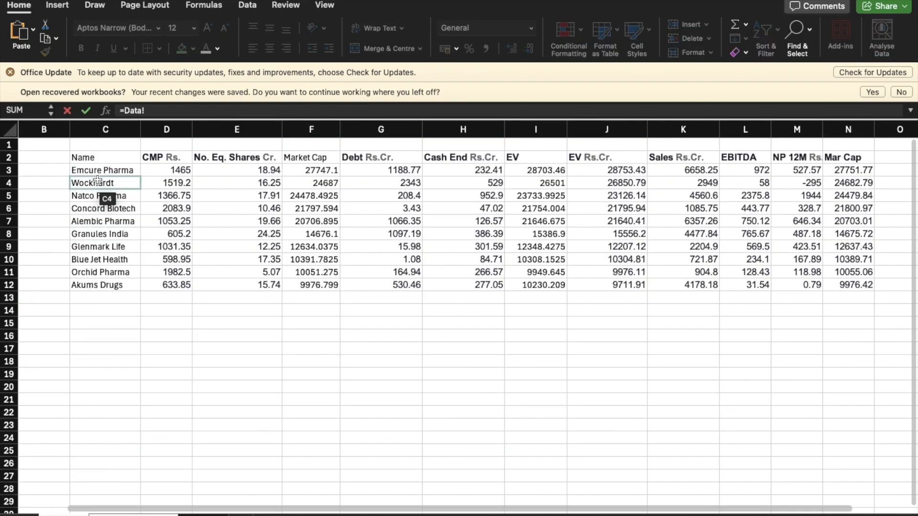
click(152, 170)
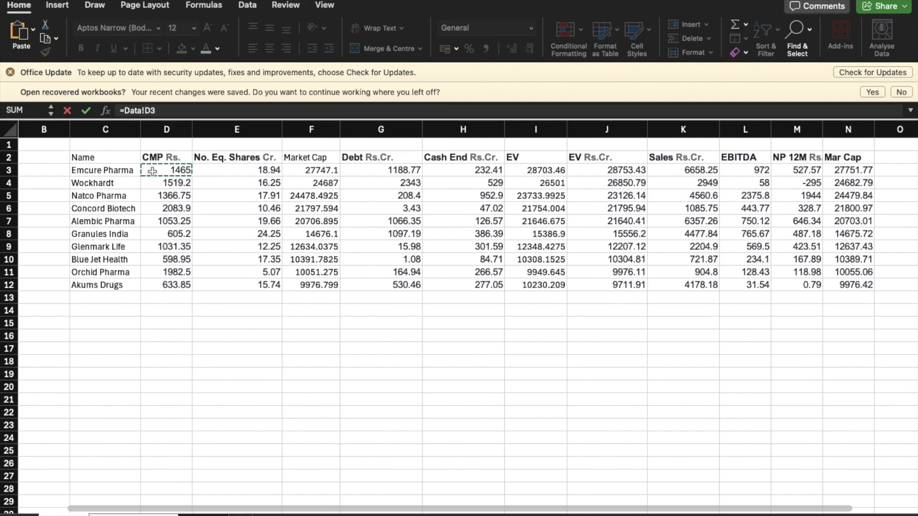
key(Return)
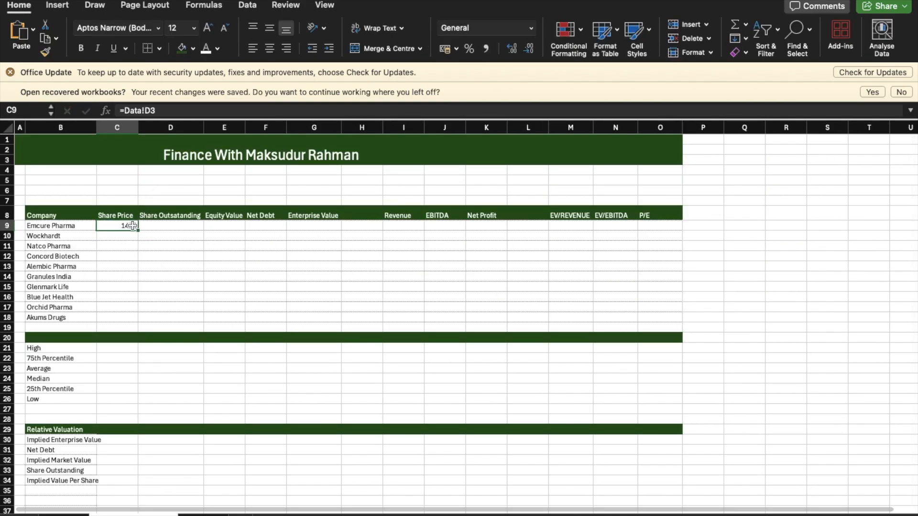
double_click(138, 231)
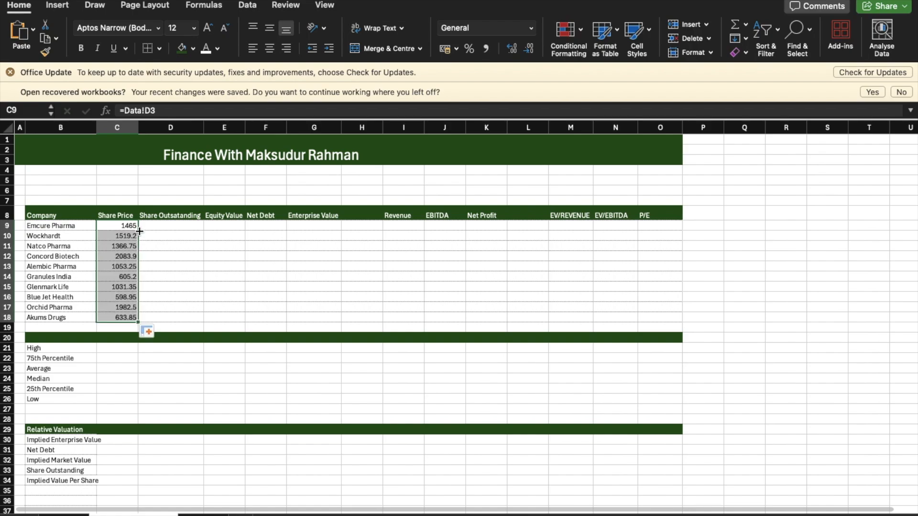
Step: Link Emcure Pharma's shares outstanding in D9 with =Data!E3 and fill the formula down to Akums Drugs
click(192, 227)
text(=)
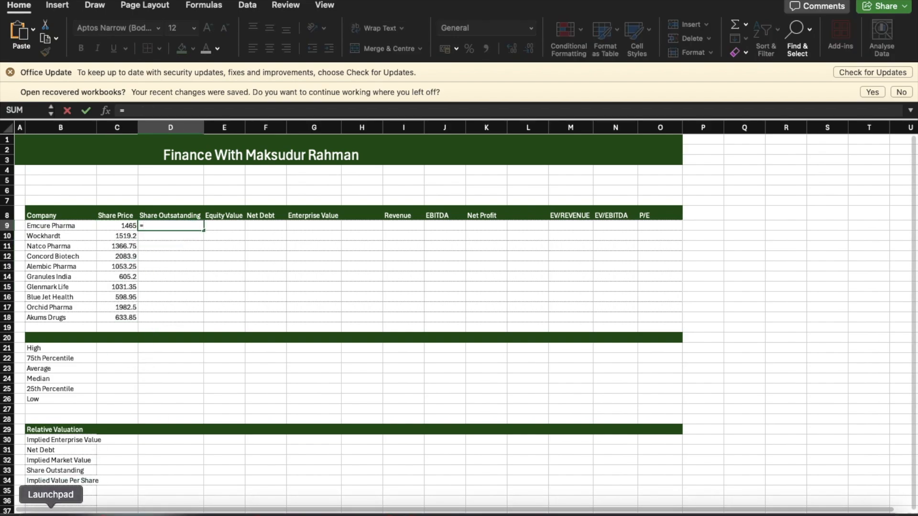
click(133, 512)
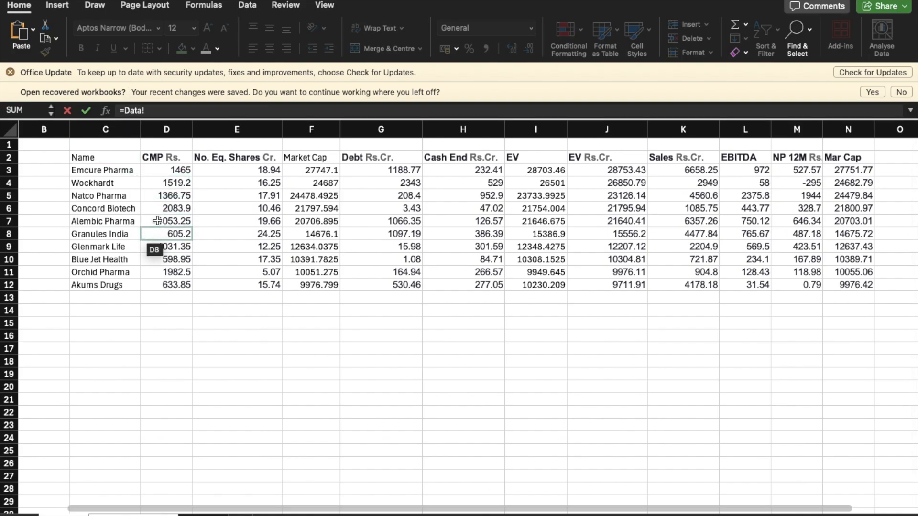
click(274, 170)
key(Return)
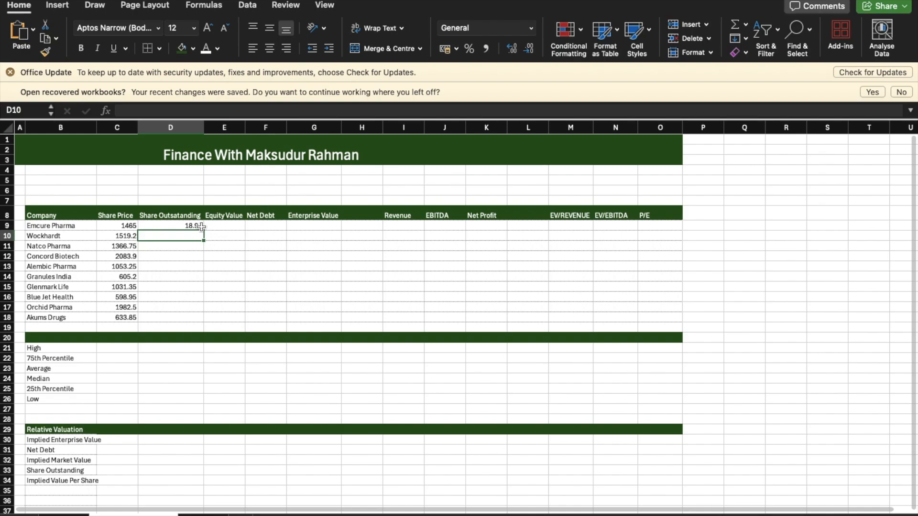
click(197, 224)
double_click(204, 230)
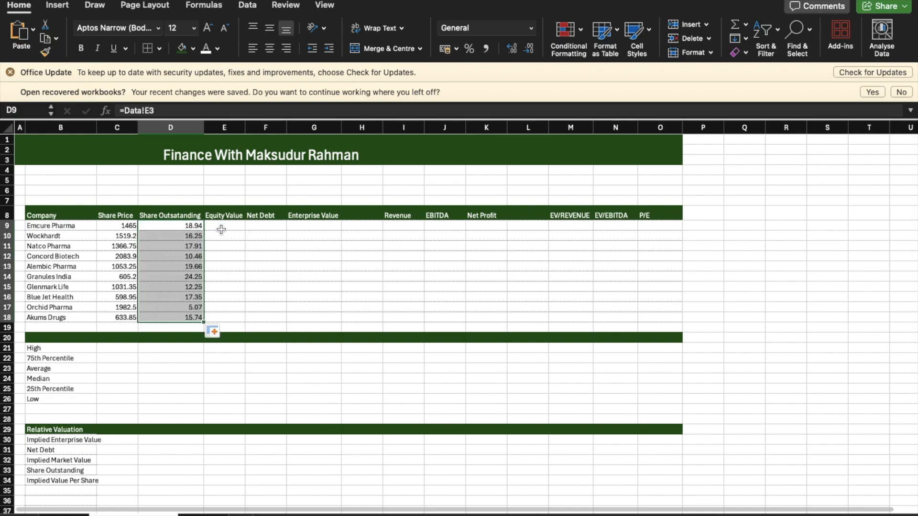
Step: Calculate Emcure Pharma's Equity Value in E9 with =C9*D9 and fill the formula down to Akums Drugs
click(231, 224)
text(=)
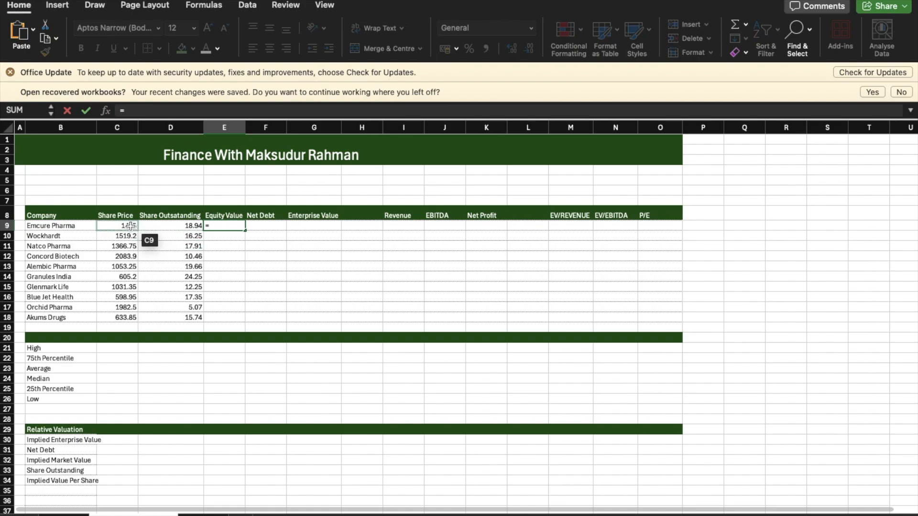
click(131, 226)
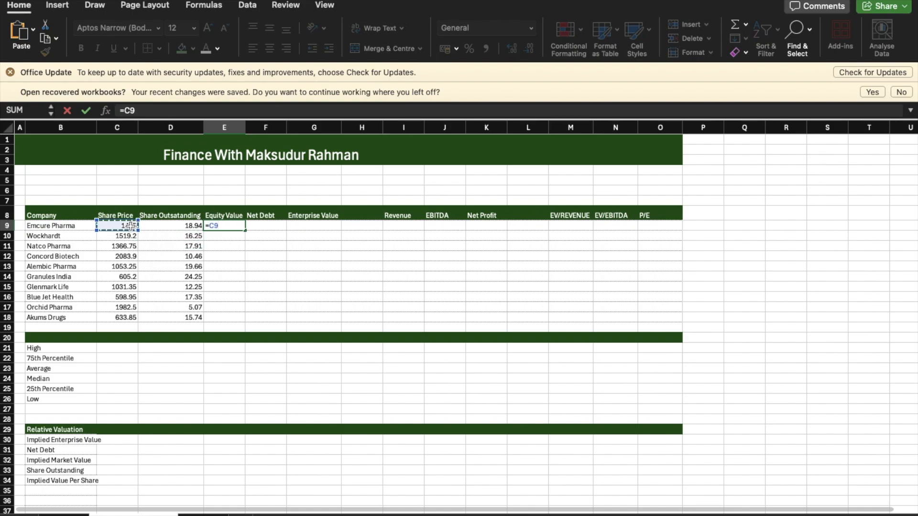
text(*)
click(168, 227)
key(Return)
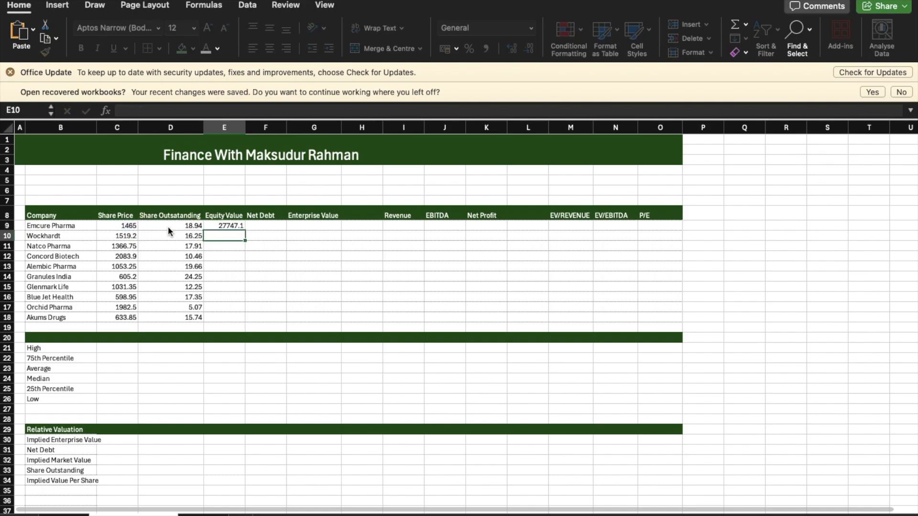
click(236, 227)
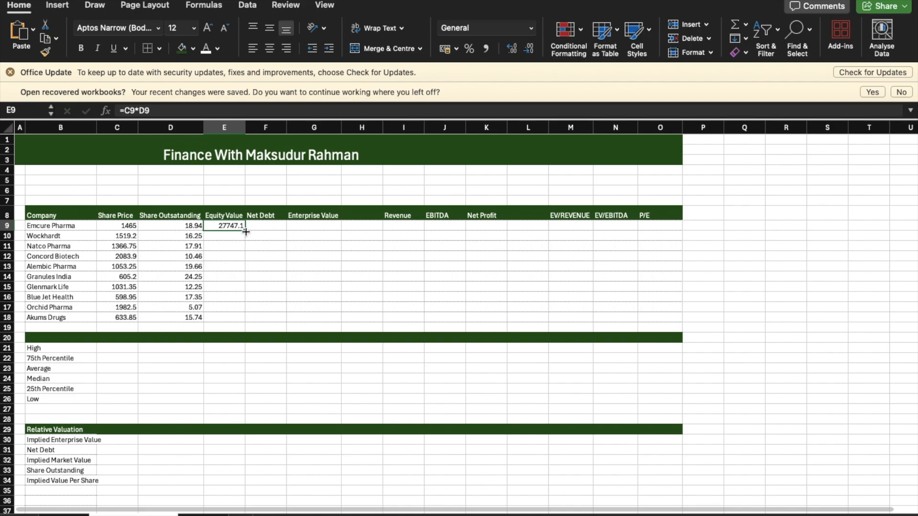
double_click(246, 231)
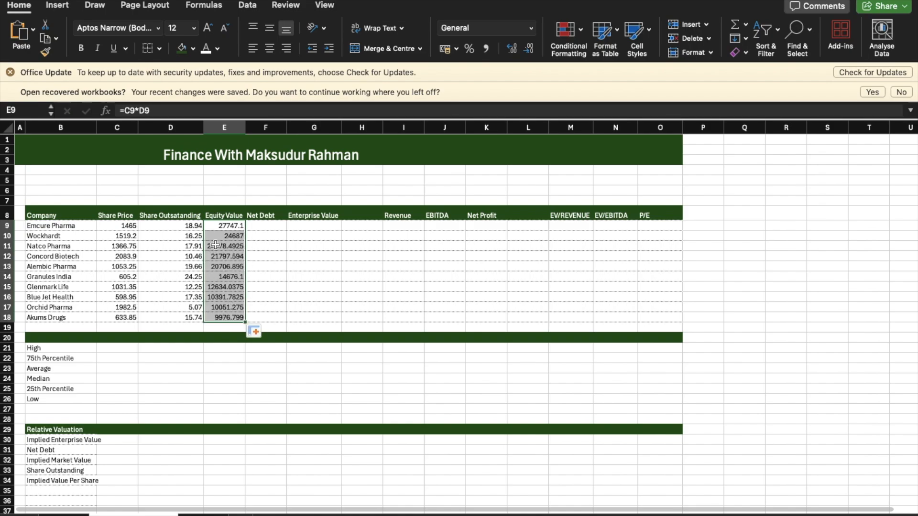
click(457, 47)
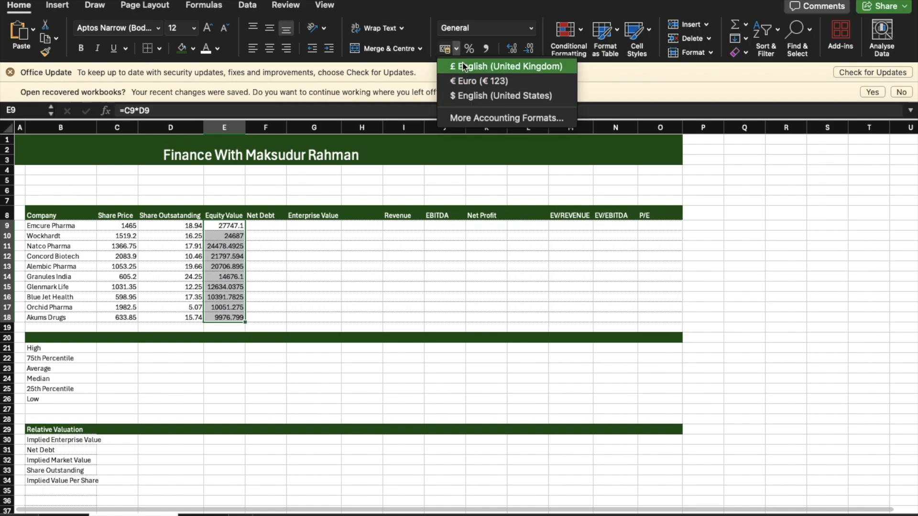
click(468, 119)
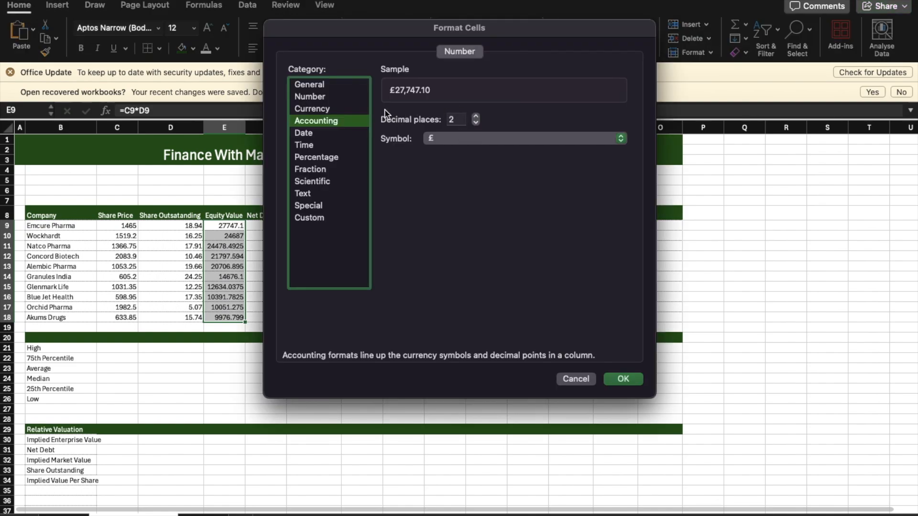
click(346, 108)
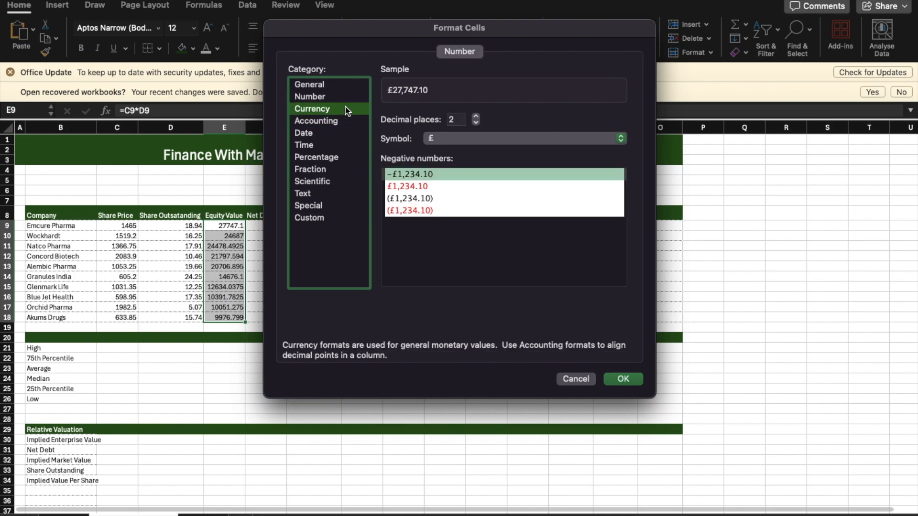
click(459, 145)
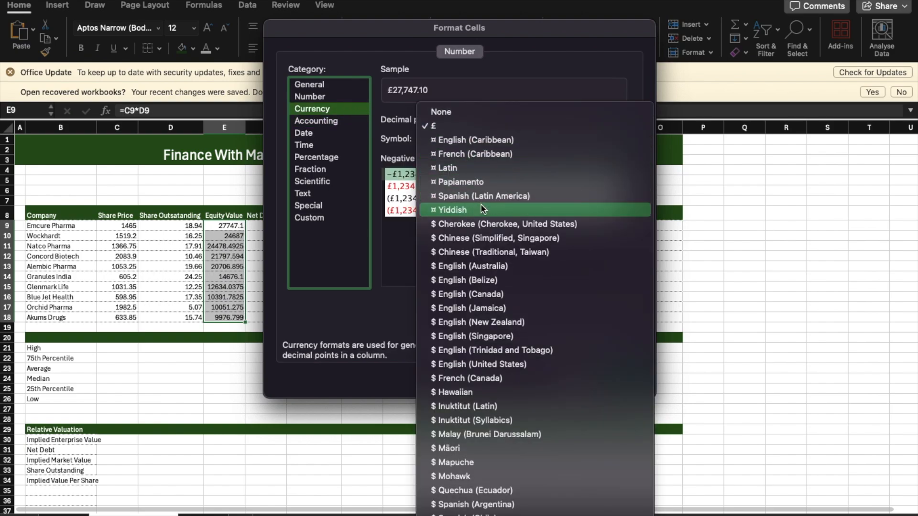
scroll(482, 209, down, 20)
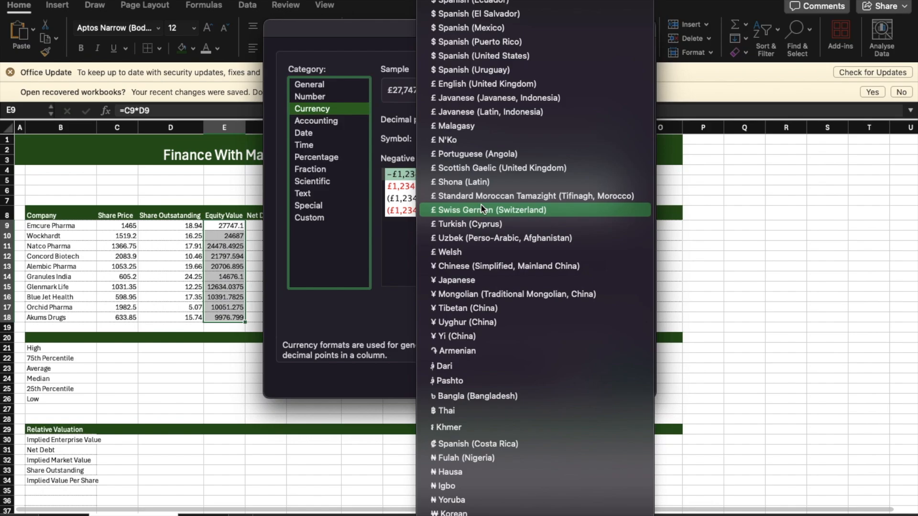
scroll(482, 210, up, 10)
scroll(482, 210, down, 15)
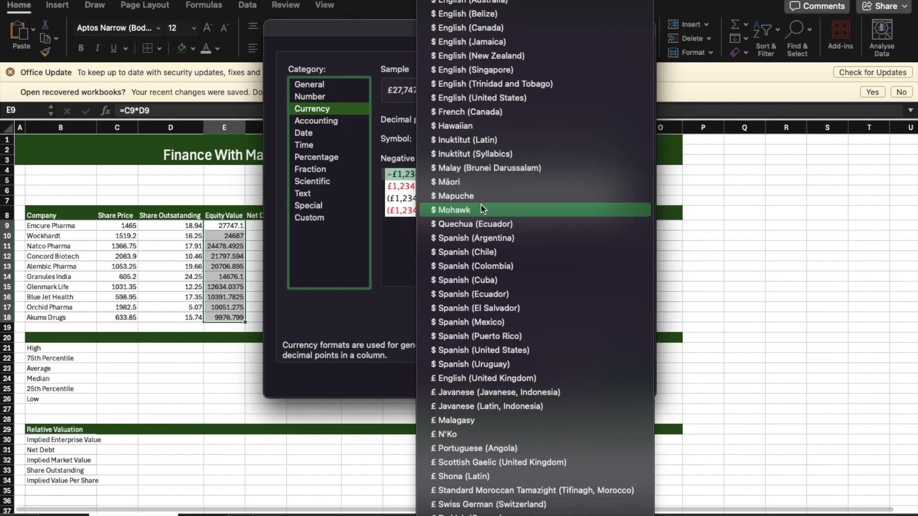
scroll(482, 209, down, 20)
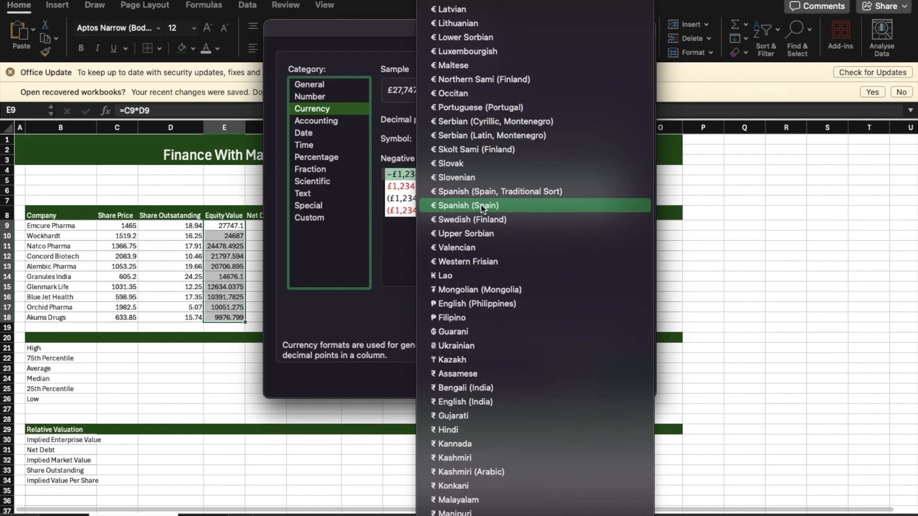
scroll(482, 209, down, 20)
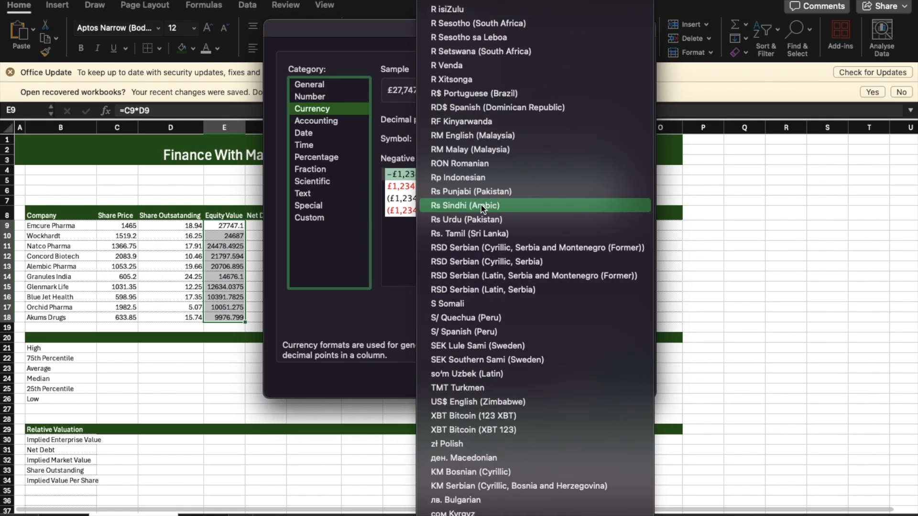
scroll(482, 210, down, 20)
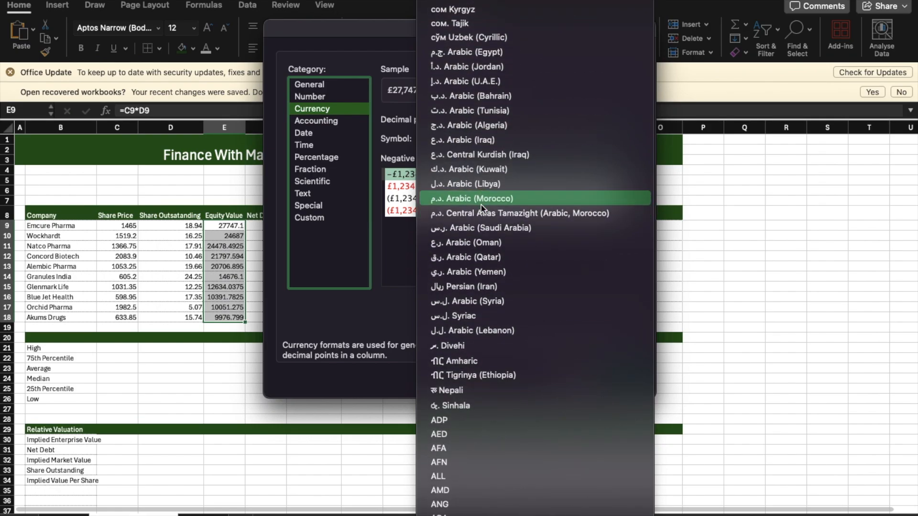
scroll(482, 209, down, 20)
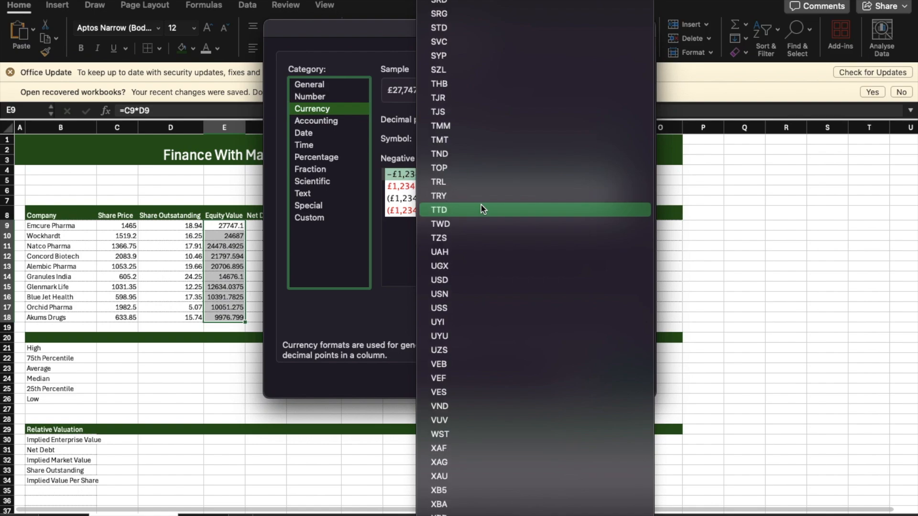
scroll(481, 210, down, 10)
click(371, 265)
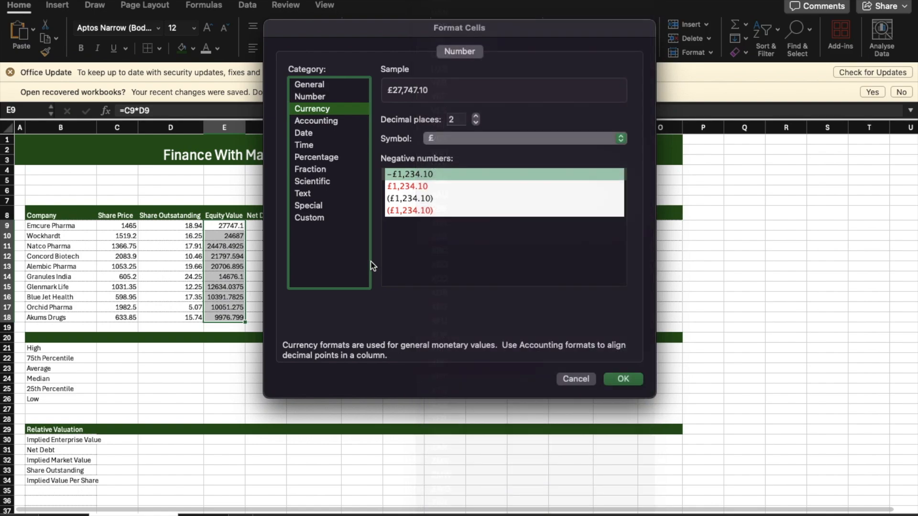
click(335, 121)
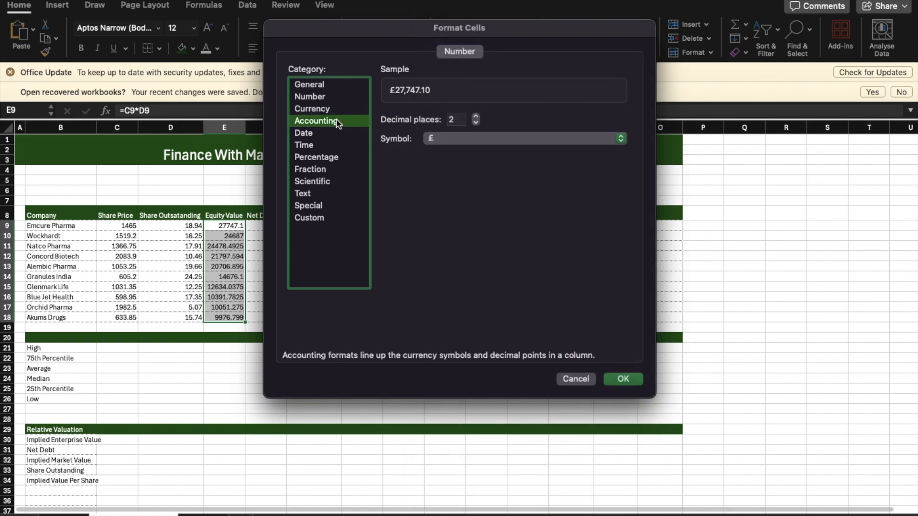
click(336, 109)
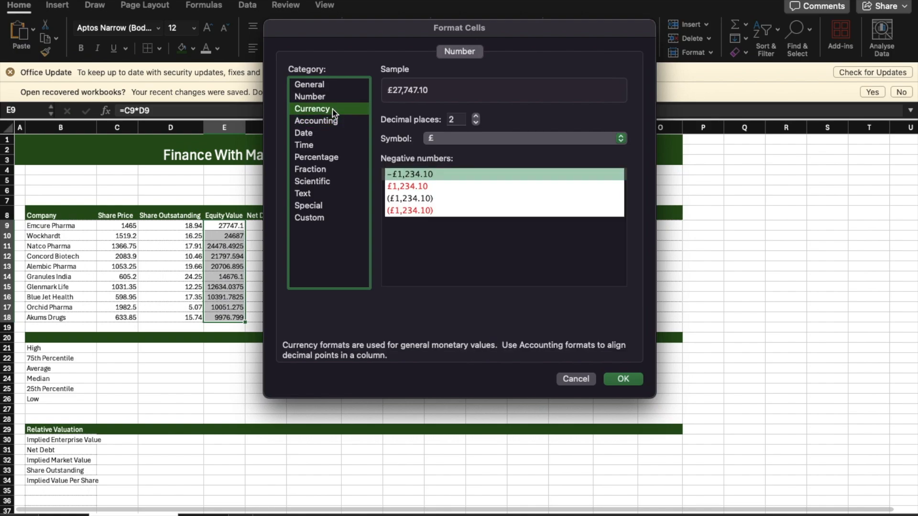
click(559, 377)
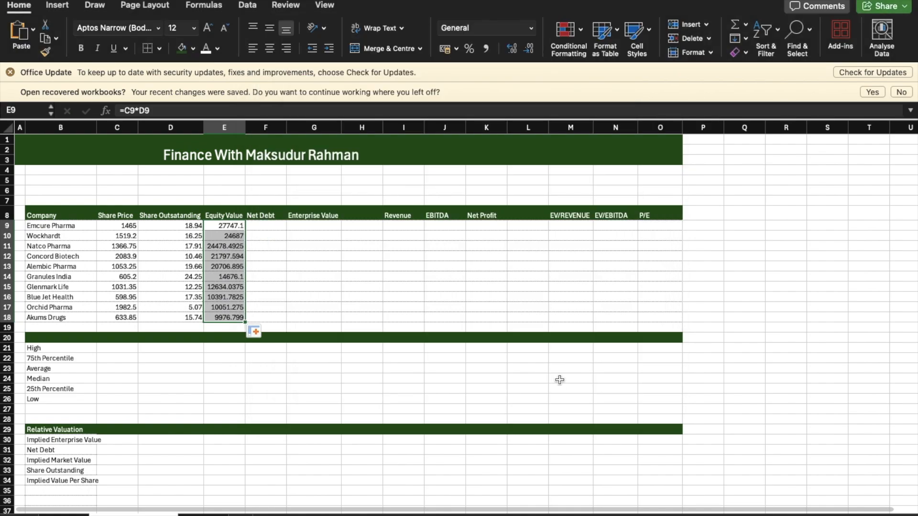
click(314, 360)
Step: Calculate Emcure Pharma's Net Debt in F9 with =Data!G3-Data!H3 and fill the formula down to Akums Drugs
click(269, 225)
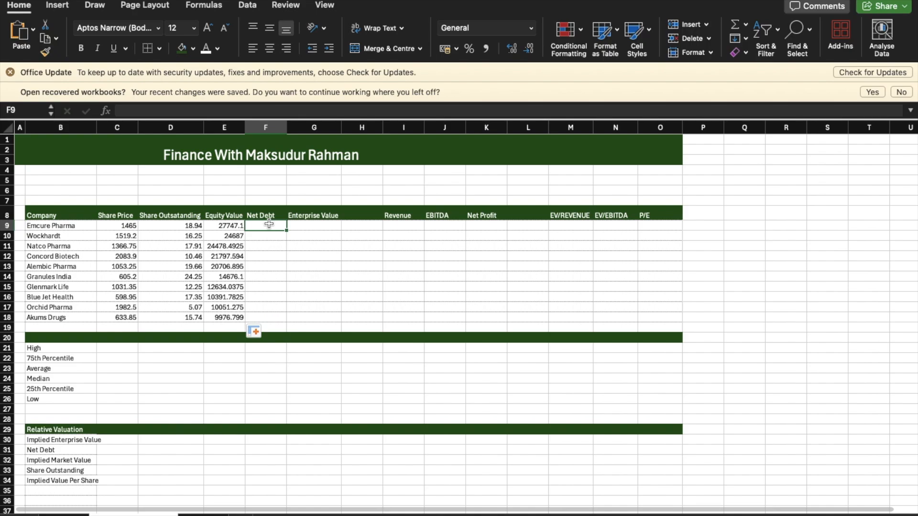
text(=)
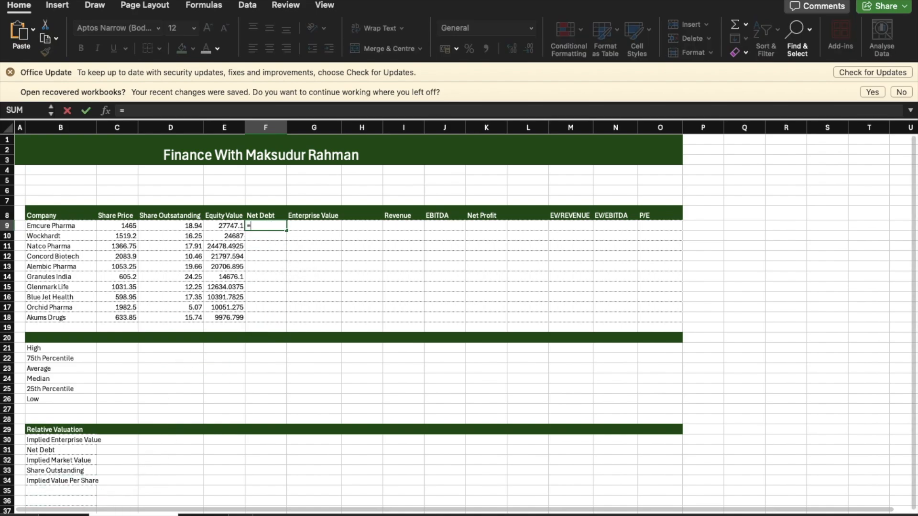
click(67, 513)
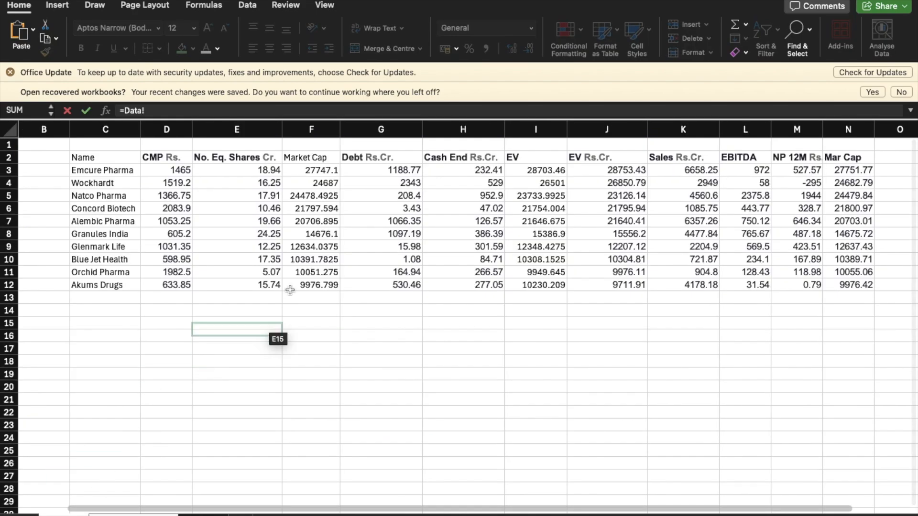
click(399, 169)
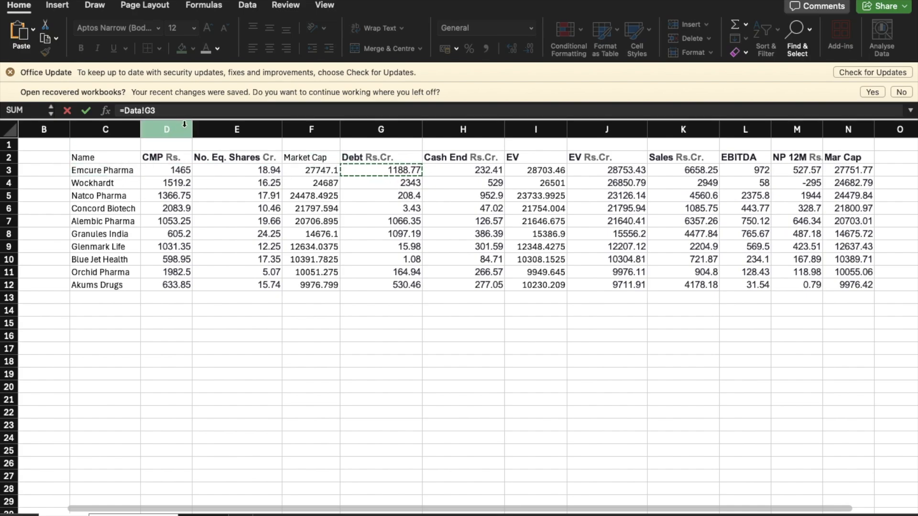
key(BackSpace)
key(BackSpace)
key(BackSpace)
key(BackSpace)
key(BackSpace)
key(BackSpace)
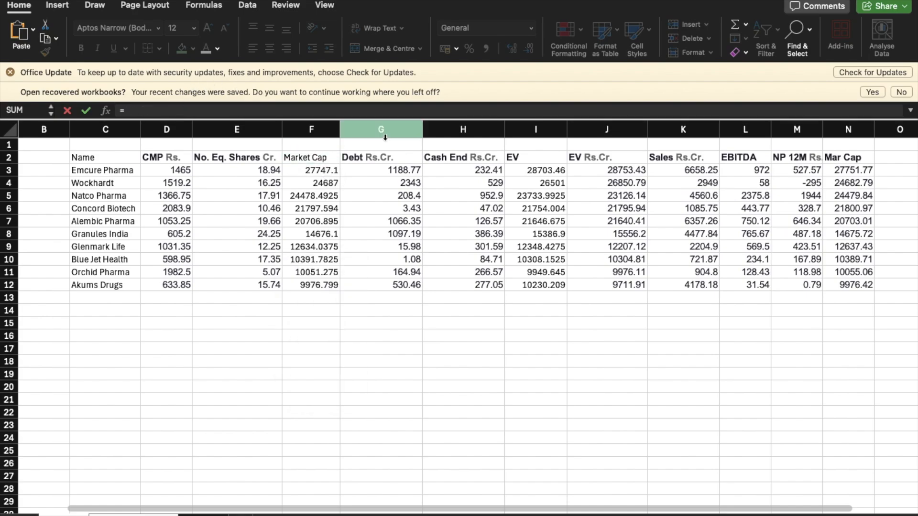
click(405, 171)
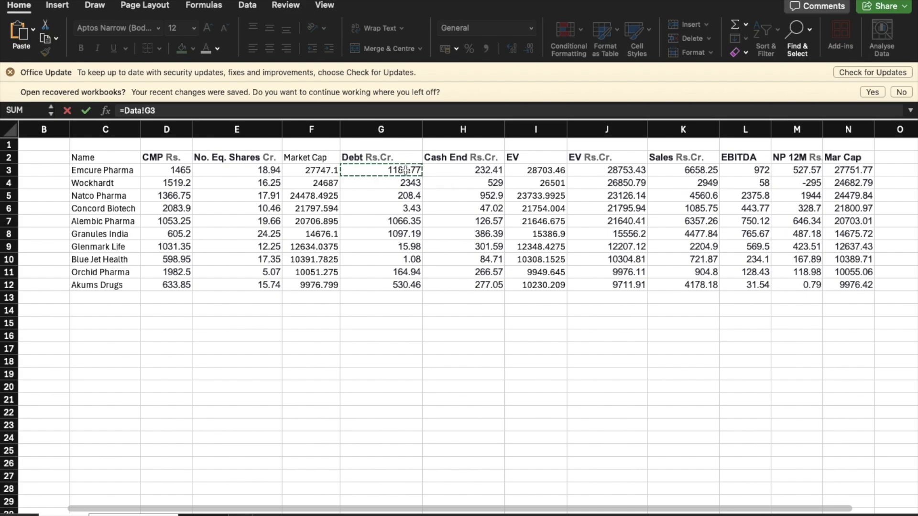
text(-)
click(479, 173)
key(Return)
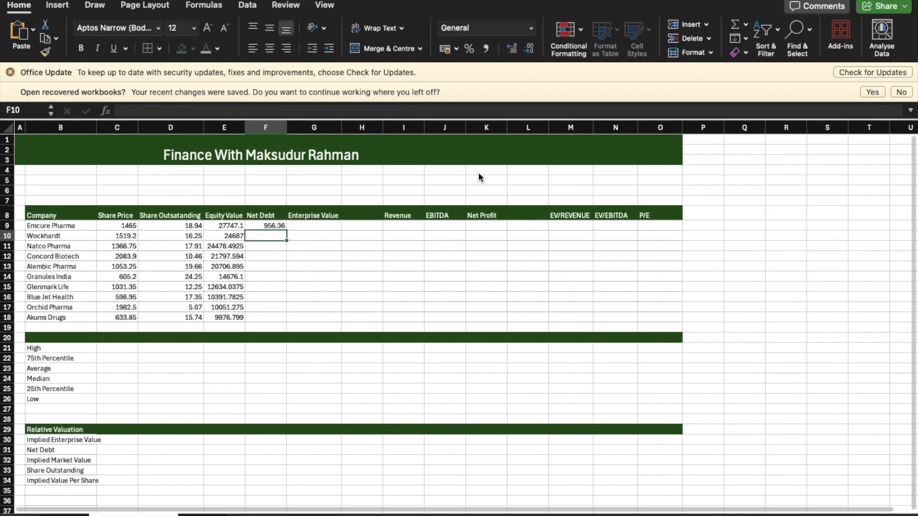
click(277, 226)
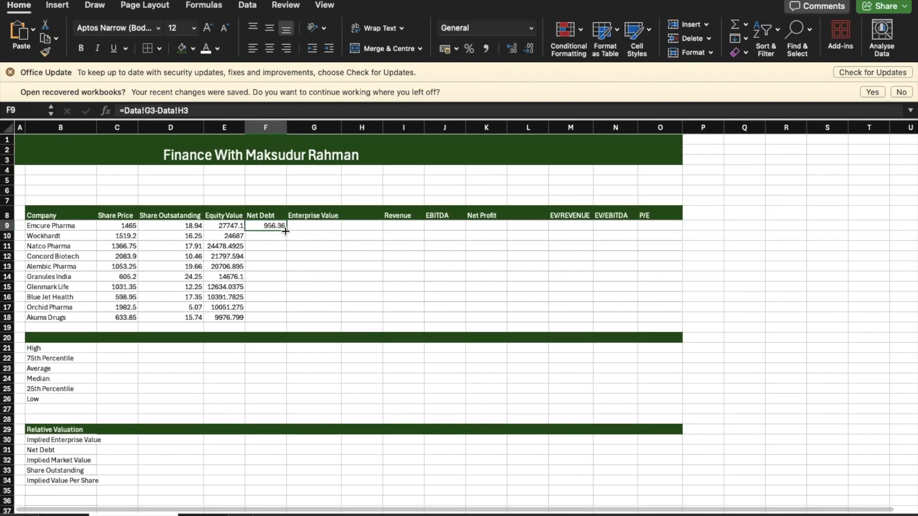
double_click(286, 232)
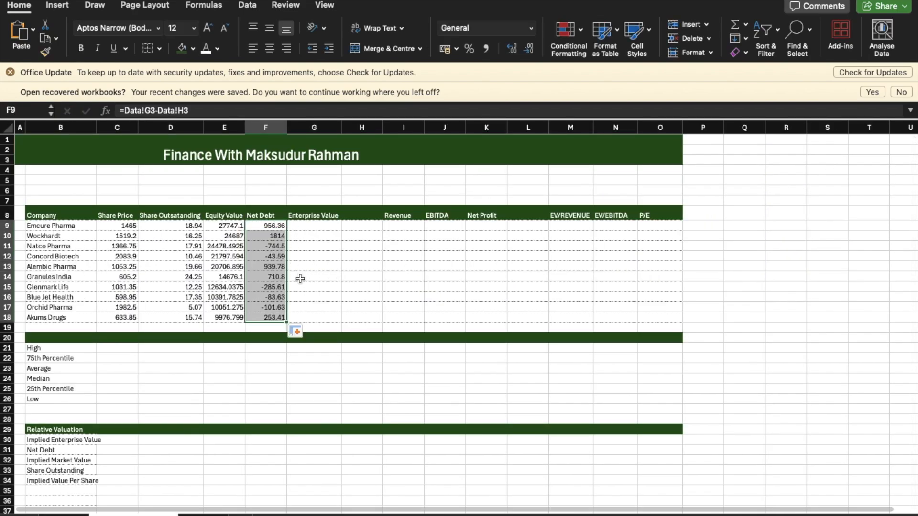
Step: Check the Net Debt formula for Akums Drugs in F18 against the debt and cash figures on the Data sheet
click(277, 319)
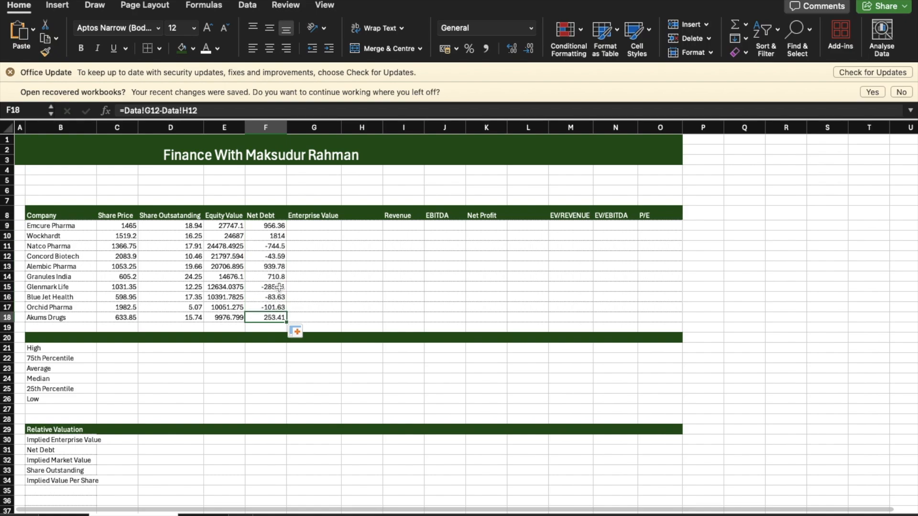
click(64, 515)
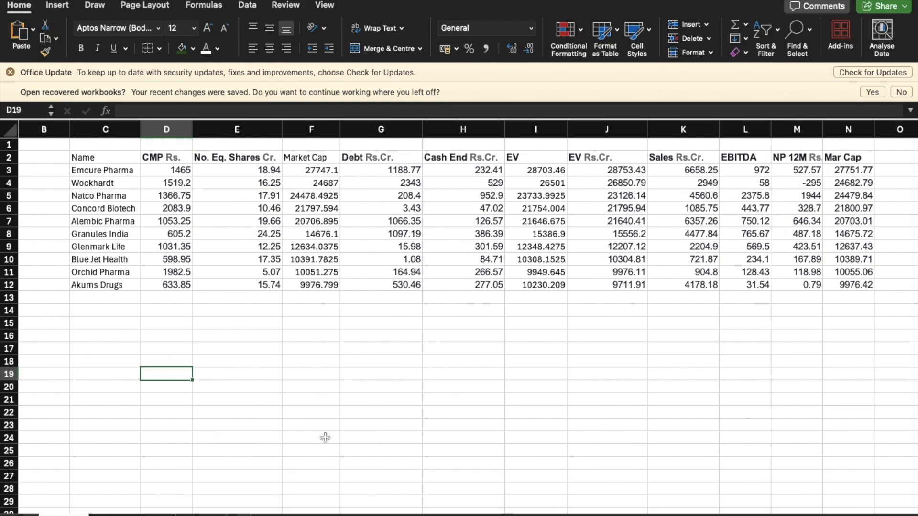
click(133, 515)
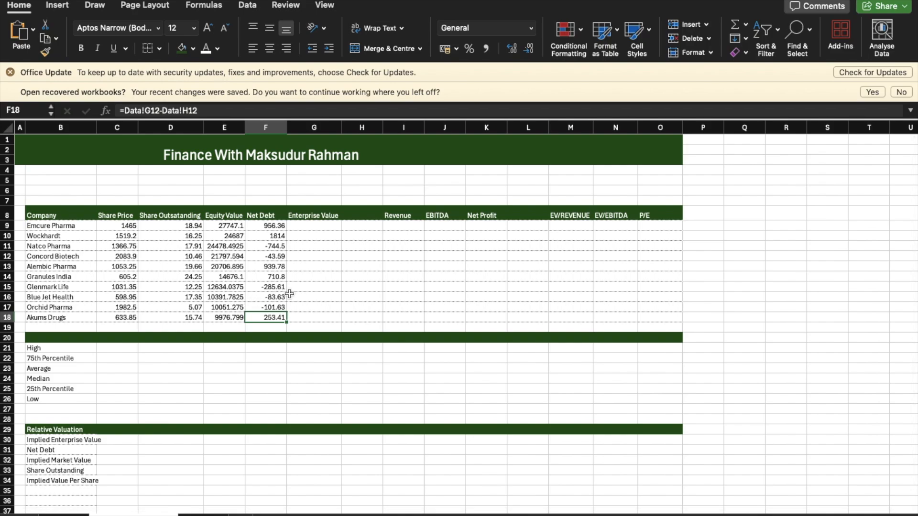
Step: Calculate Emcure Pharma's Enterprise Value in G9 with =E9+F9 and fill the formula down to Akums Drugs
click(333, 233)
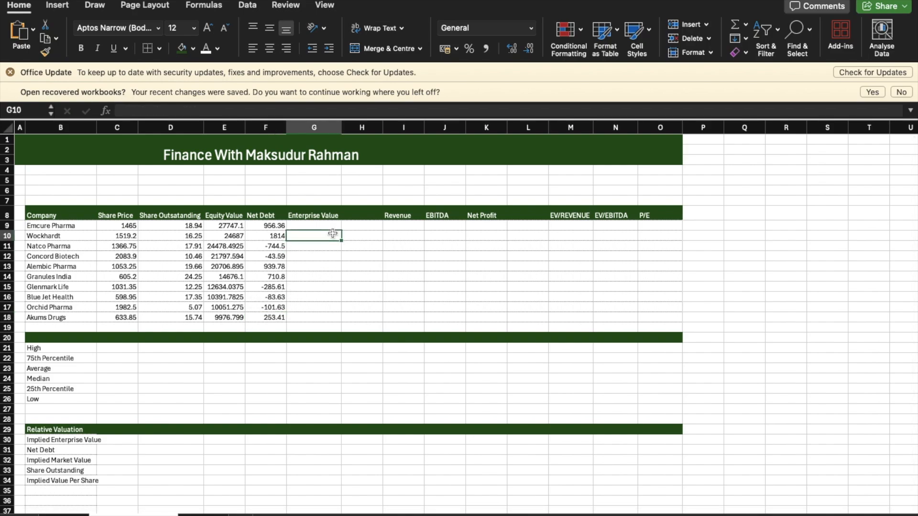
click(331, 223)
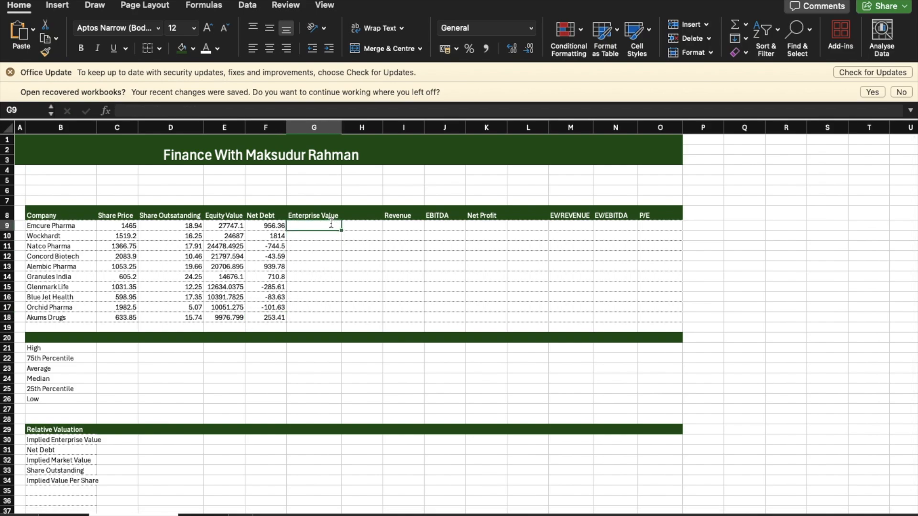
text(=)
drag(333, 230, 334, 233)
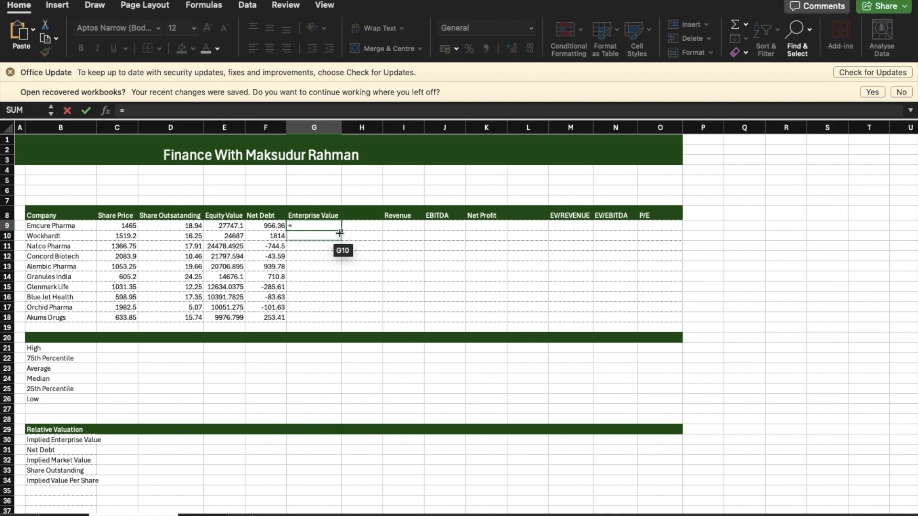
drag(339, 238, 237, 227)
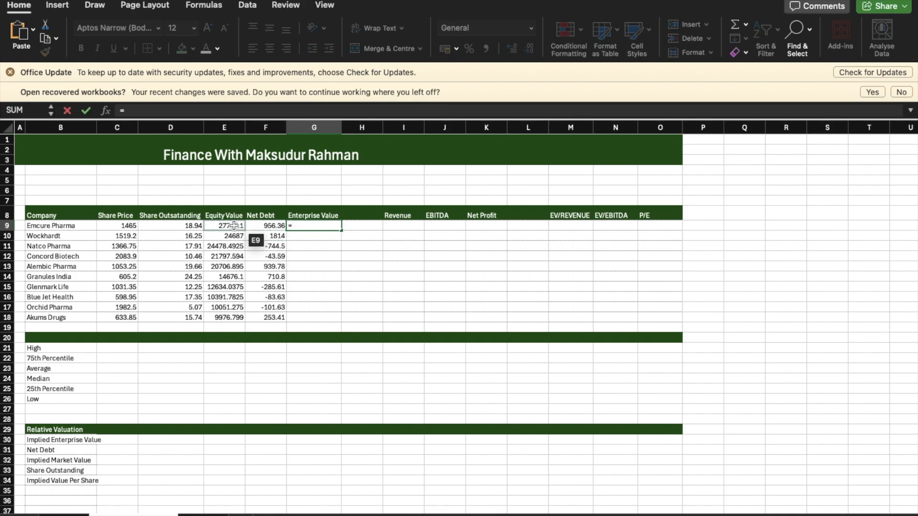
click(232, 225)
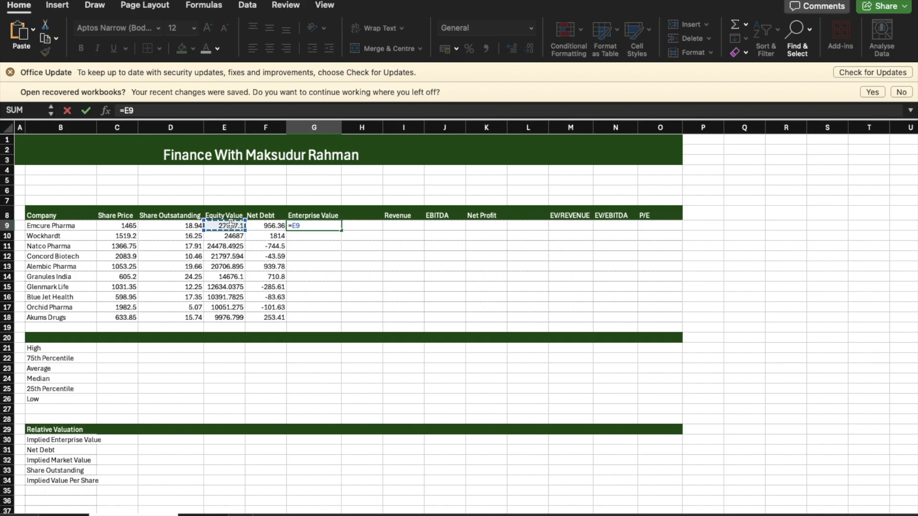
text(+)
click(266, 225)
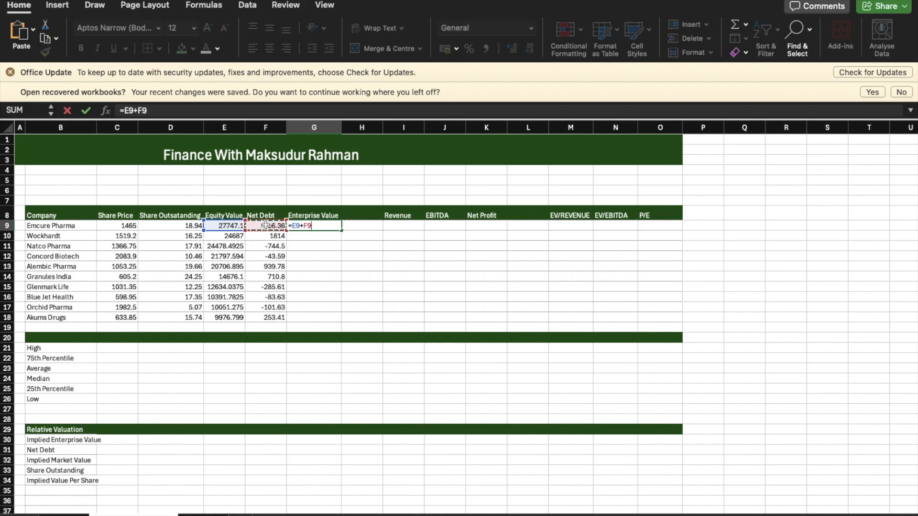
key(Return)
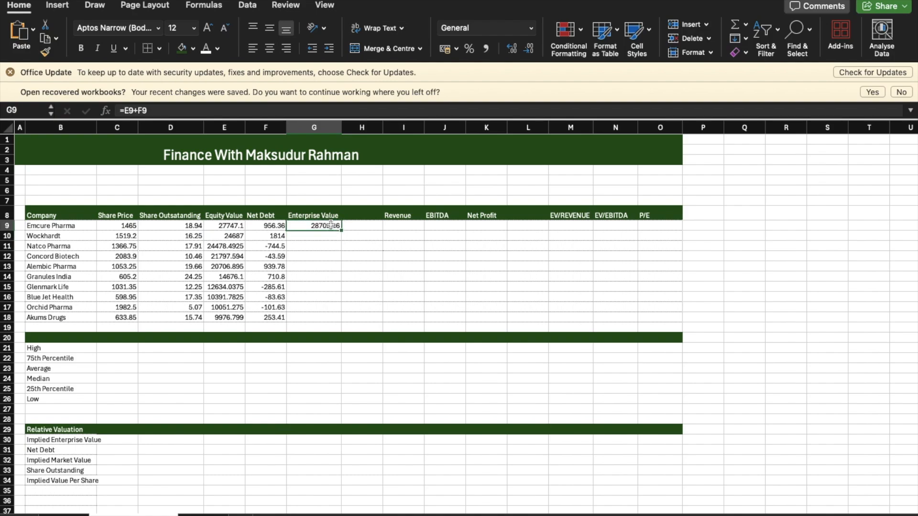
double_click(341, 230)
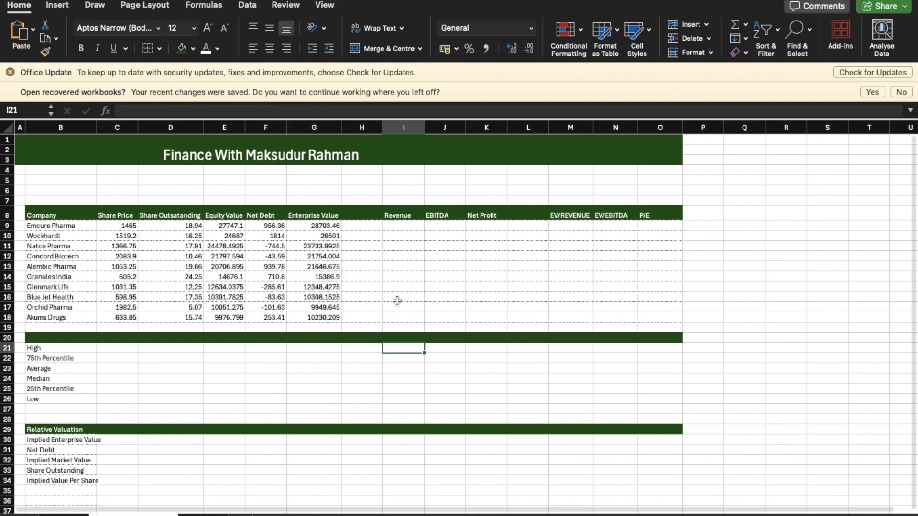
Step: Link Emcure Pharma's Revenue in I9 with =Data!K3 and fill the formula down to Akums Drugs
click(420, 229)
text(=)
click(96, 512)
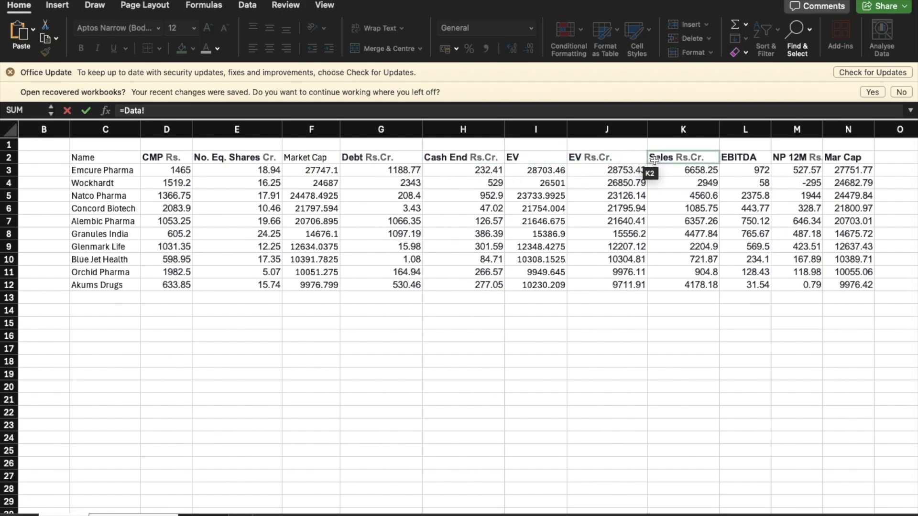
click(669, 169)
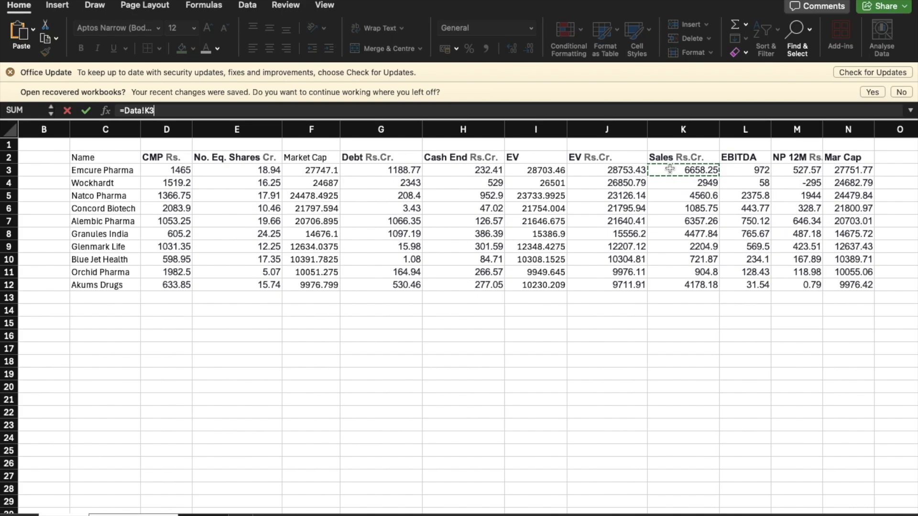
key(Return)
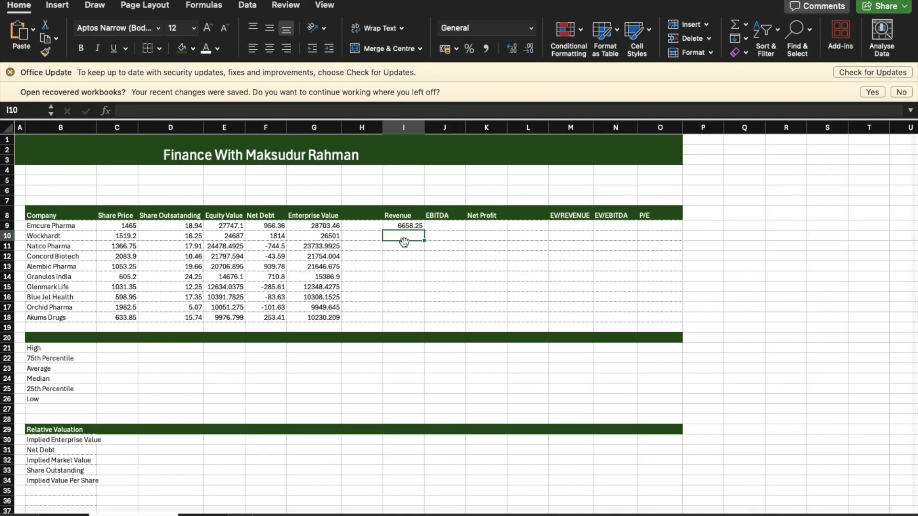
click(414, 224)
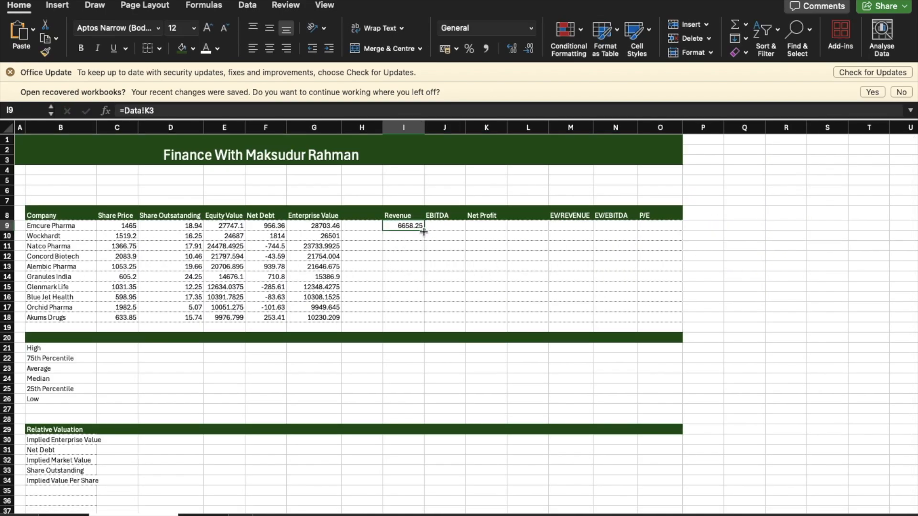
drag(426, 229, 428, 325)
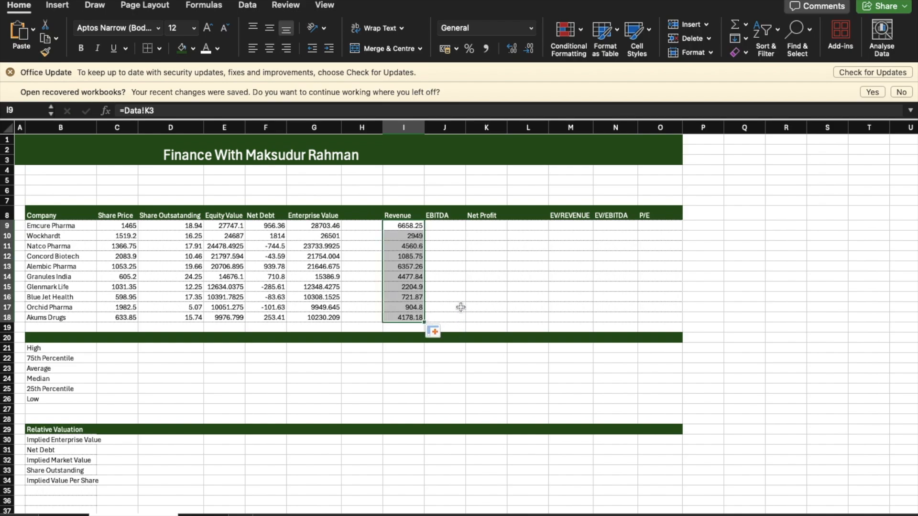
Step: Link Emcure Pharma's EBITDA in J9 with =Data!L3 and fill the formula down to Akums Drugs
click(451, 226)
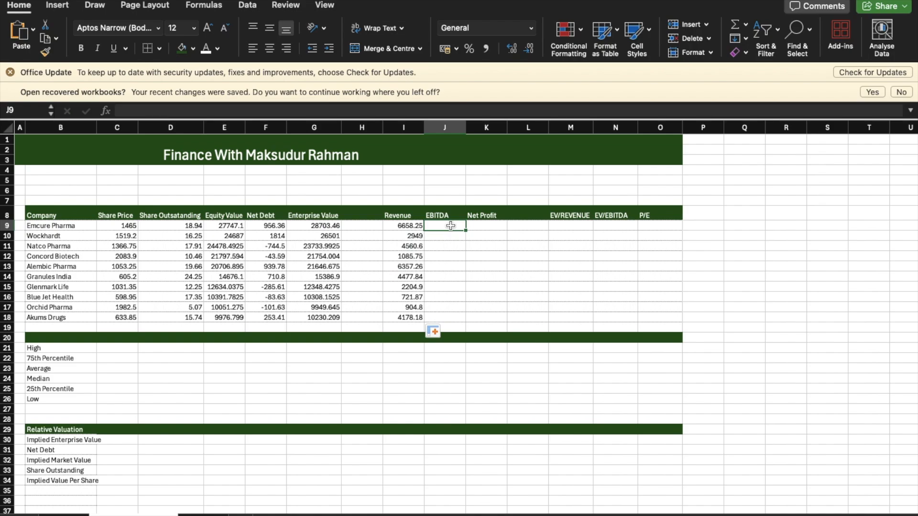
text(=)
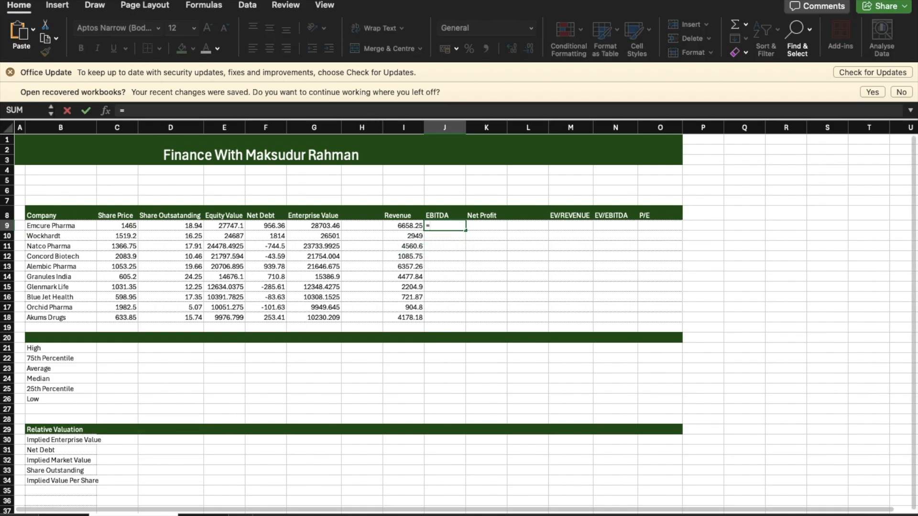
click(63, 515)
click(738, 169)
key(Return)
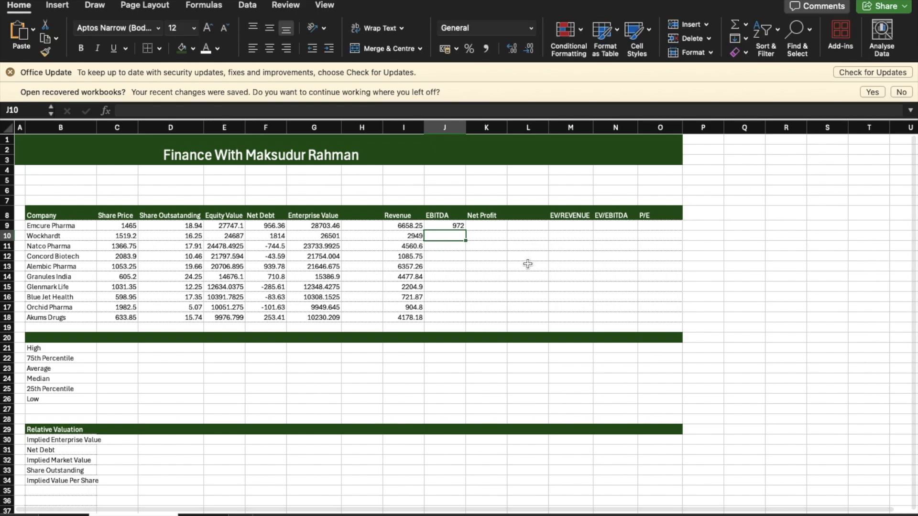
click(451, 225)
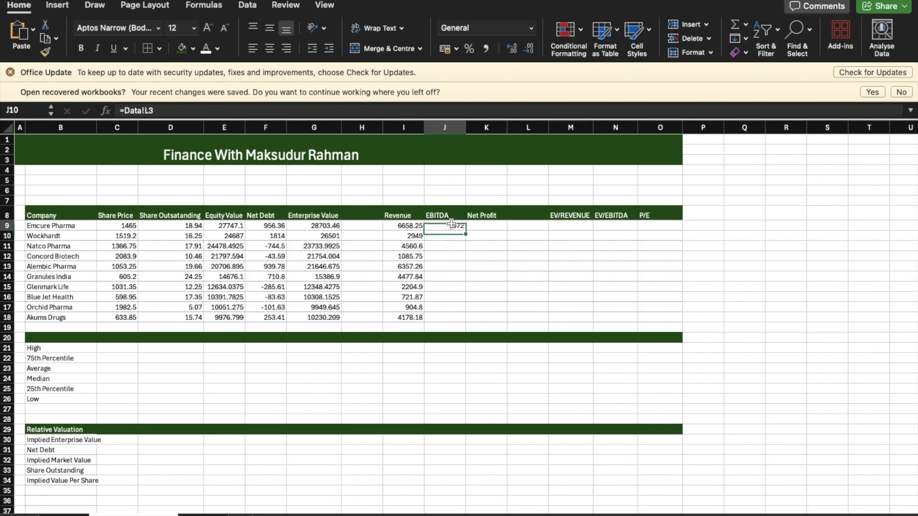
drag(466, 230, 467, 321)
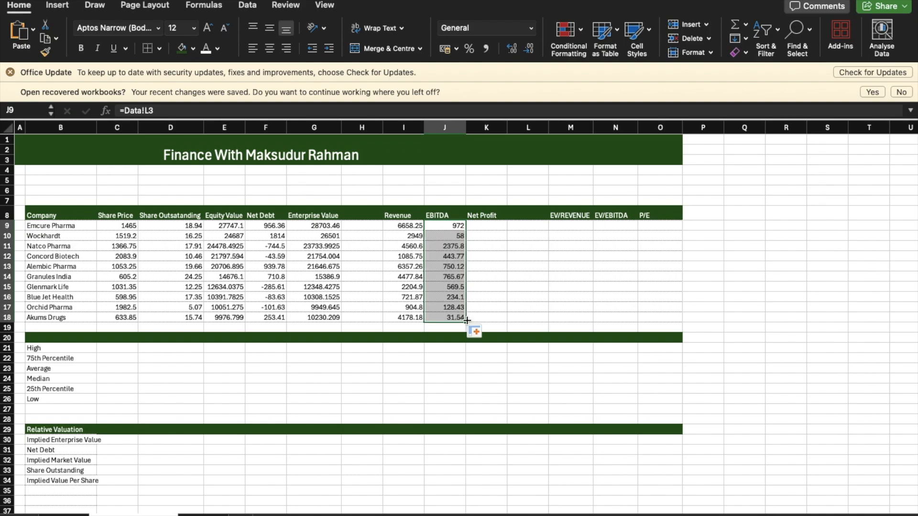
Step: Link Emcure Pharma's Net Profit in K9 with =Data!M3 and fill the formula down to Akums Drugs
click(497, 224)
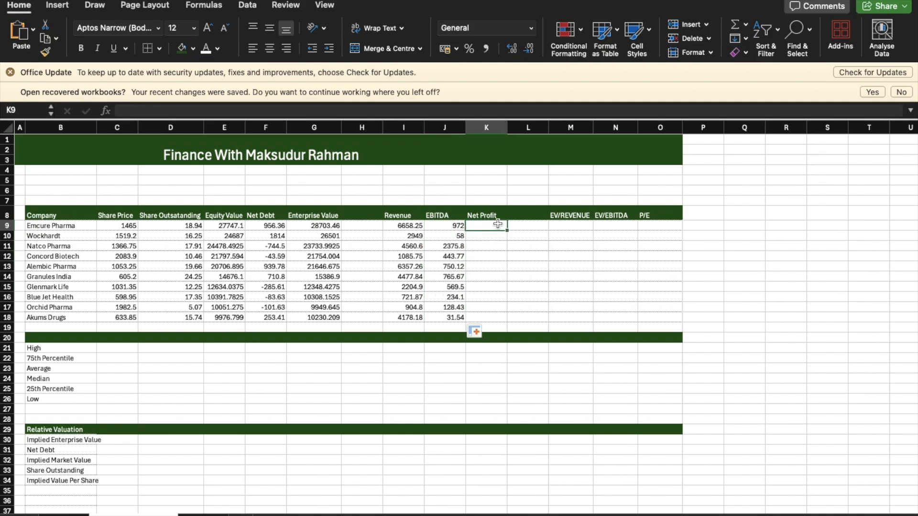
text(=)
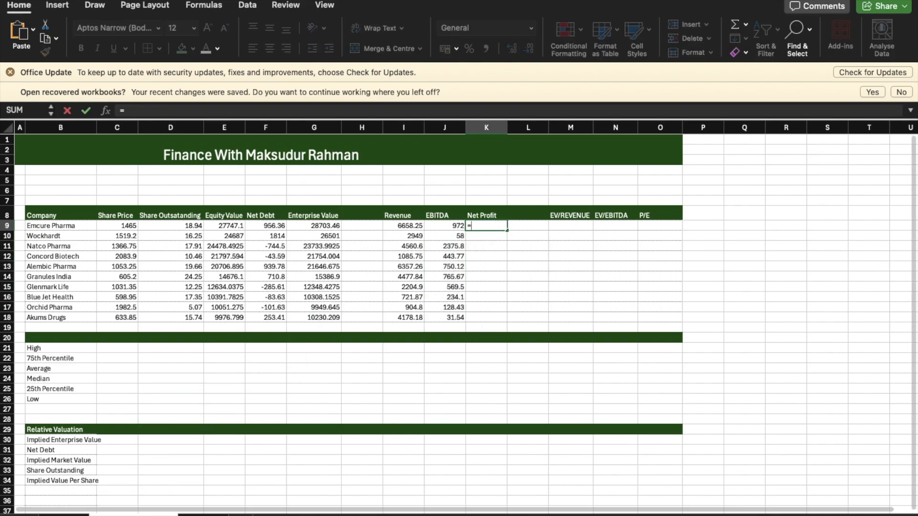
click(63, 514)
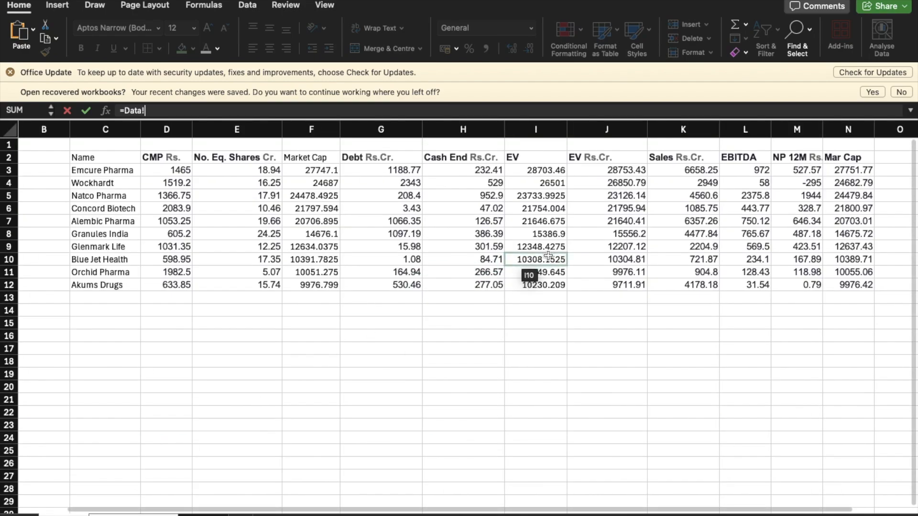
click(800, 170)
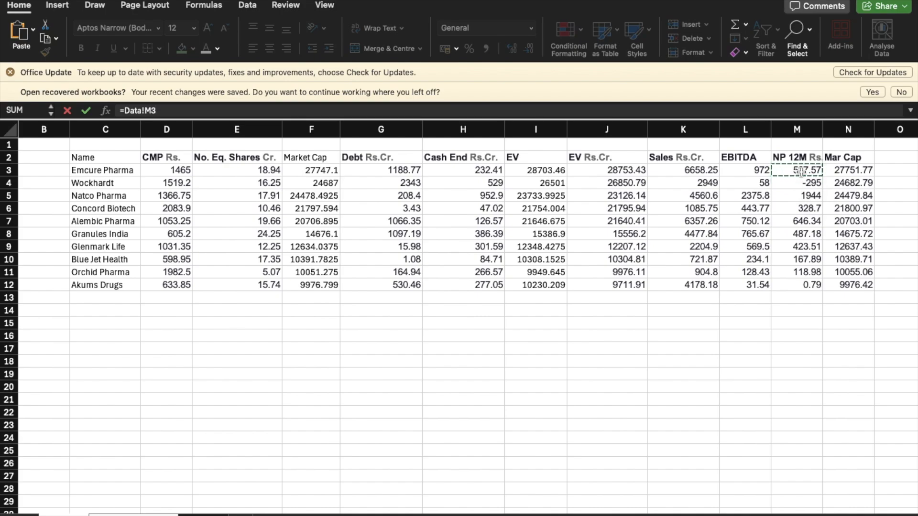
key(Return)
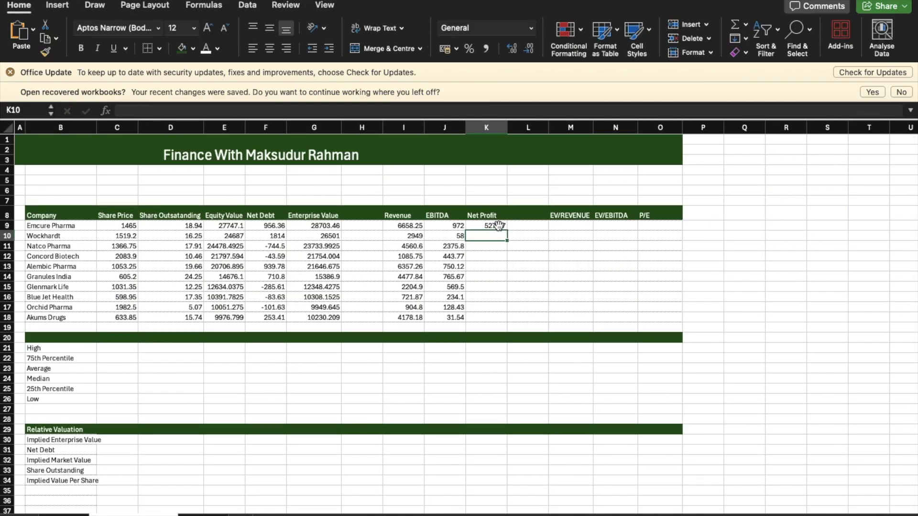
click(499, 225)
drag(507, 230, 510, 318)
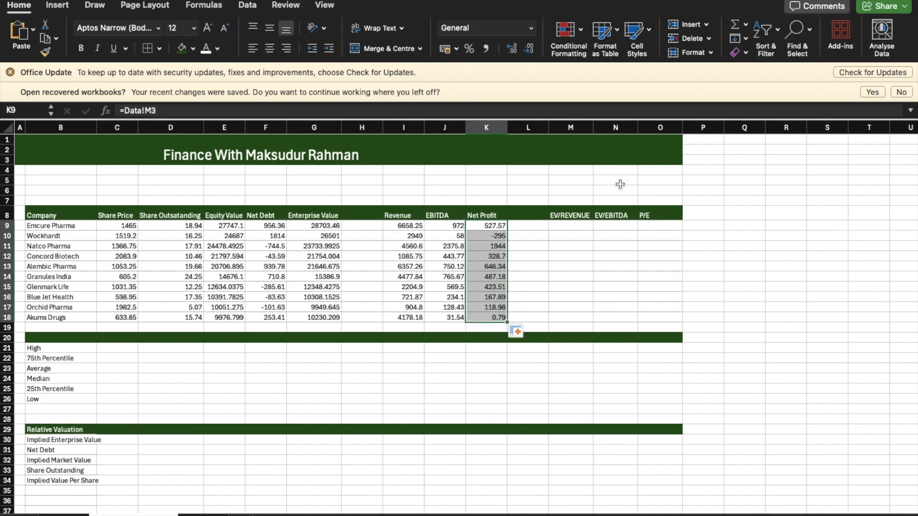
Step: Calculate Emcure Pharma's EV/Revenue multiple in M9 with =G9/I9 and fill the formula down to Akums Drugs
click(562, 226)
text(=)
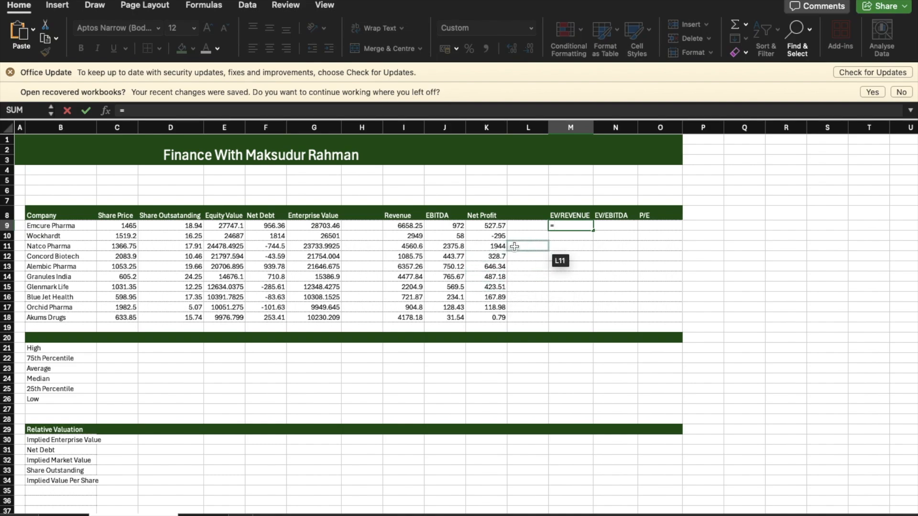
click(323, 225)
text(/)
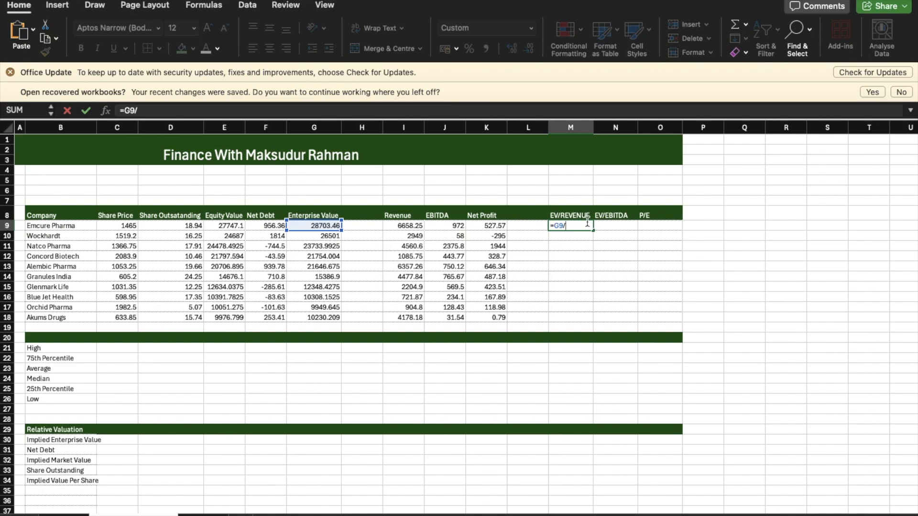
click(414, 226)
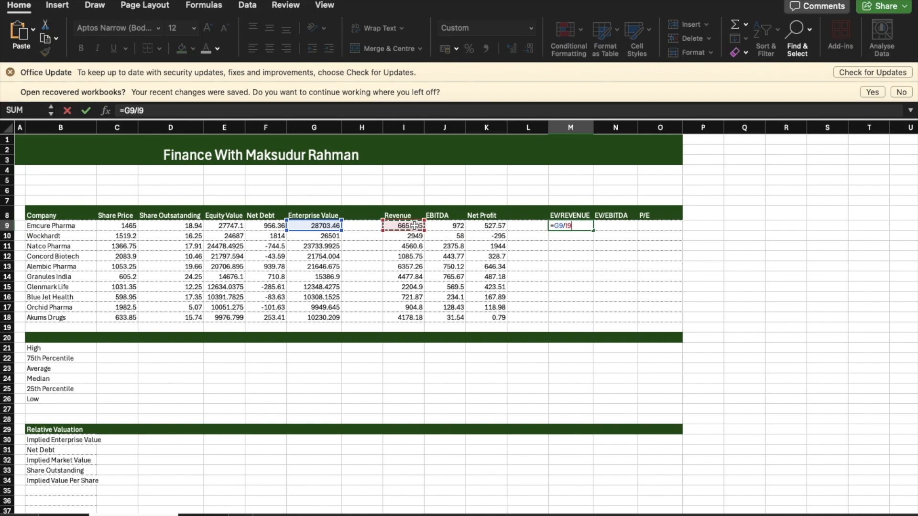
key(Return)
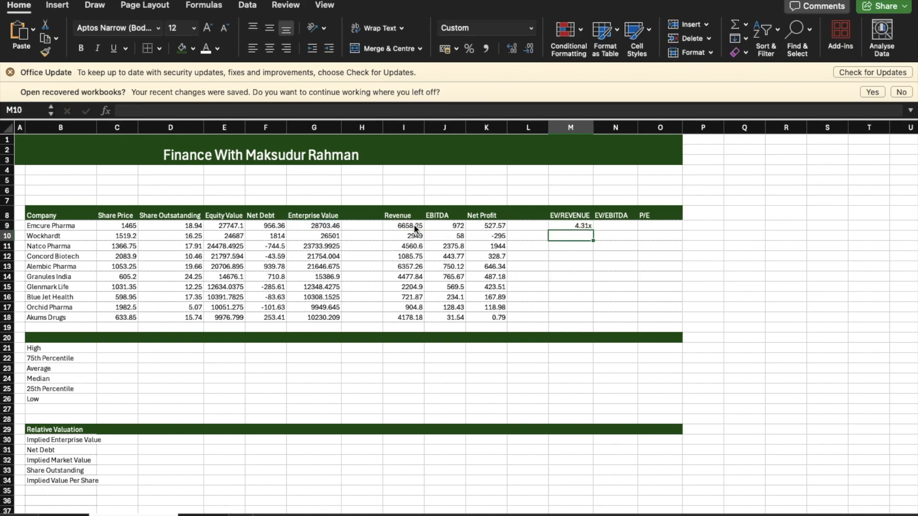
click(582, 226)
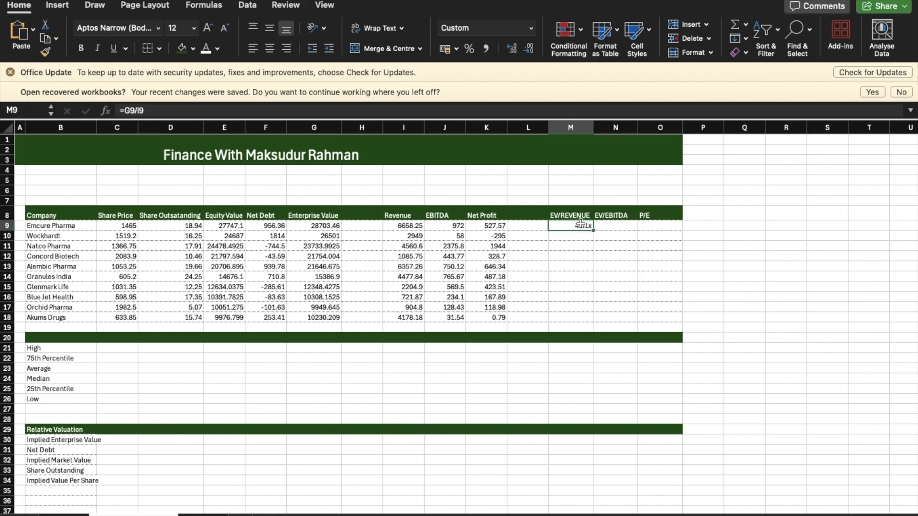
drag(593, 230, 591, 320)
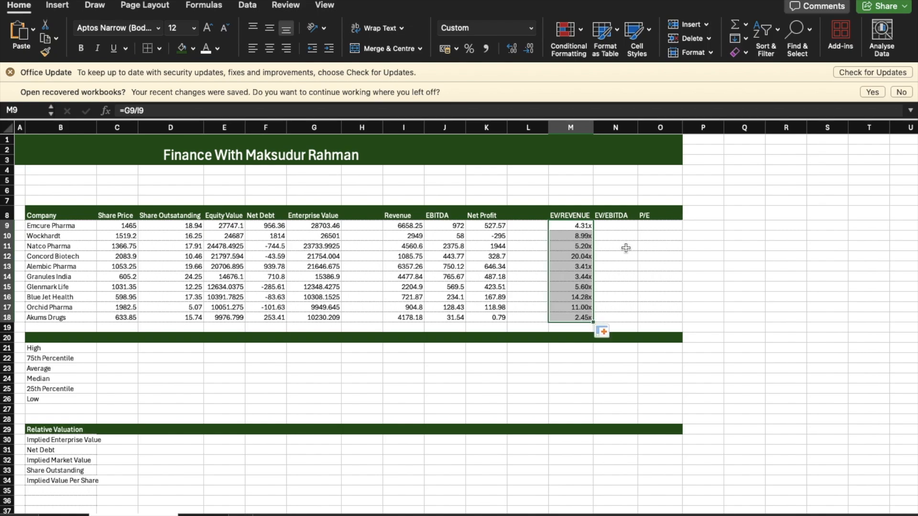
Step: Calculate Emcure Pharma's EV/EBITDA multiple in N9 with =G9/J9 and fill the formula down to Akums Drugs
click(621, 227)
text(=)
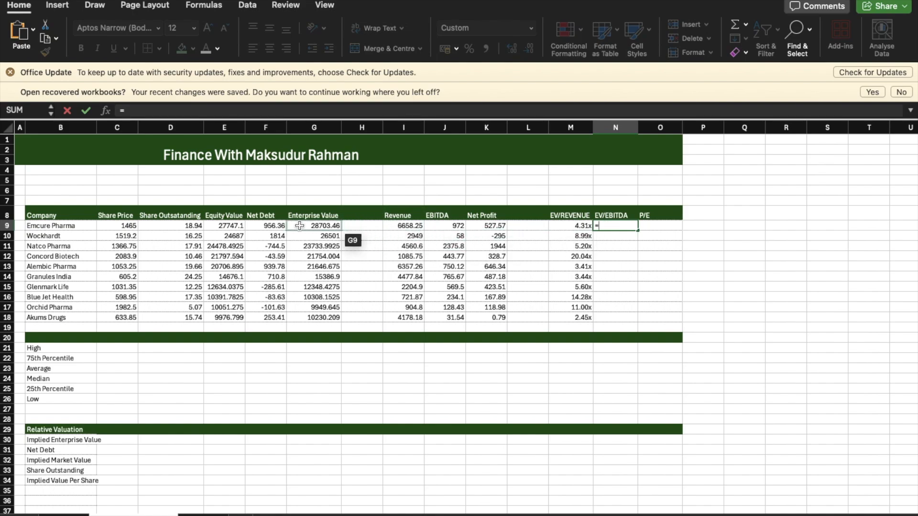
click(330, 225)
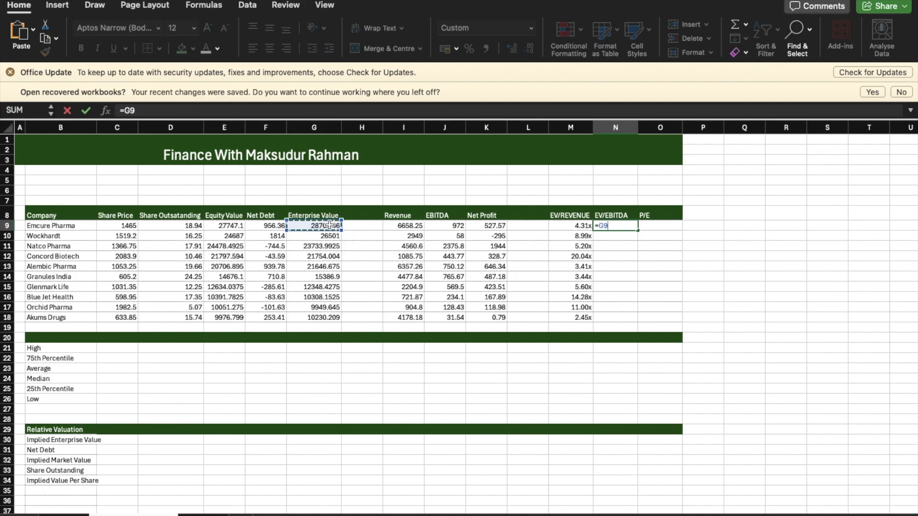
text(/)
click(453, 225)
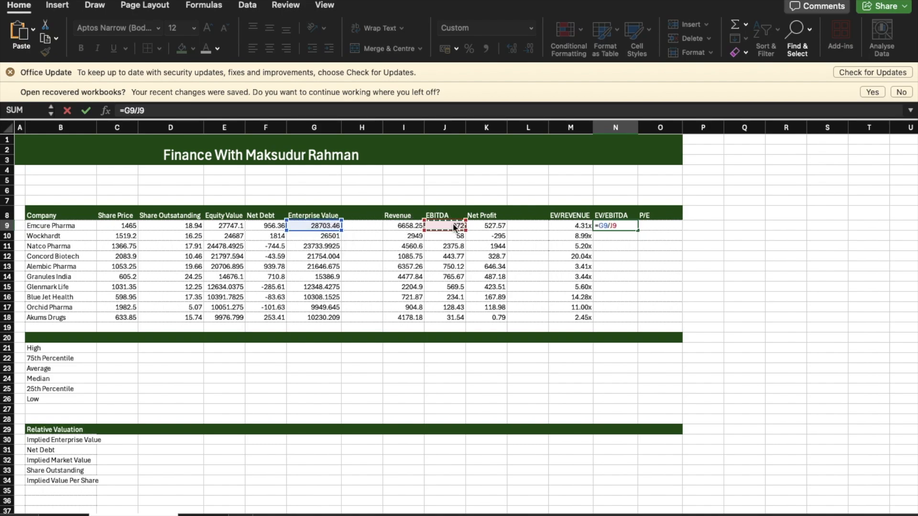
key(Return)
click(636, 226)
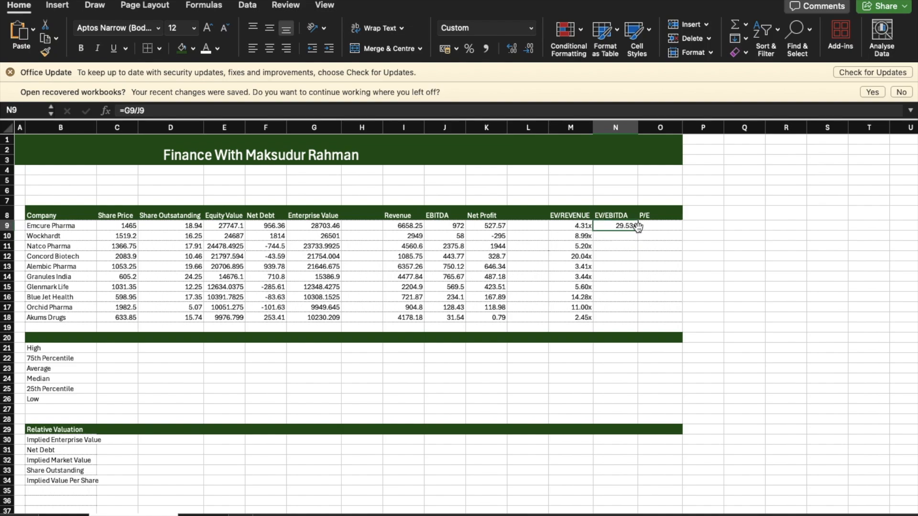
drag(638, 228, 639, 321)
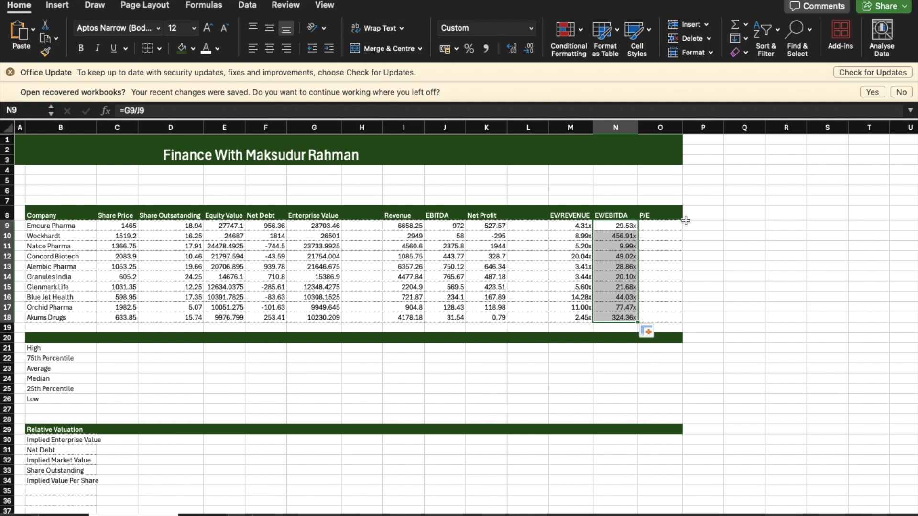
Step: Calculate Emcure Pharma's P/E multiple in O9 with =E9/K9 and fill the formula down to Akums Drugs
click(672, 225)
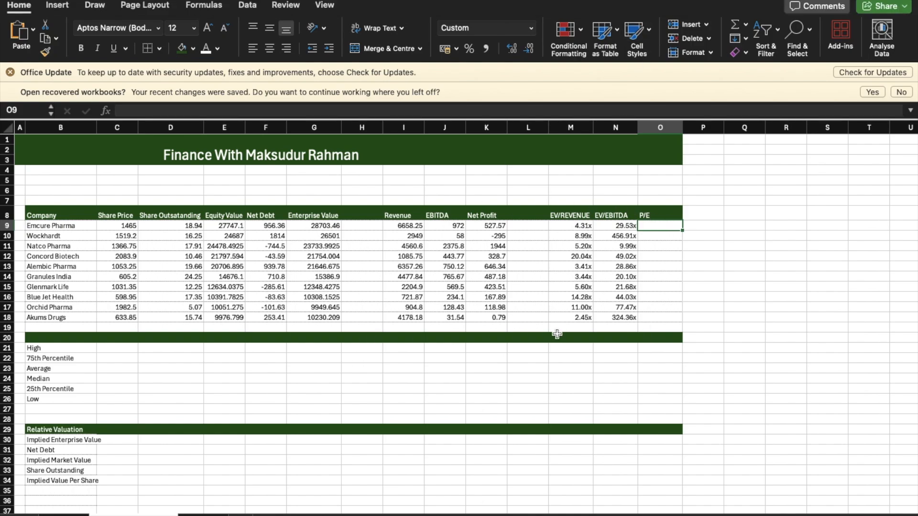
text(=)
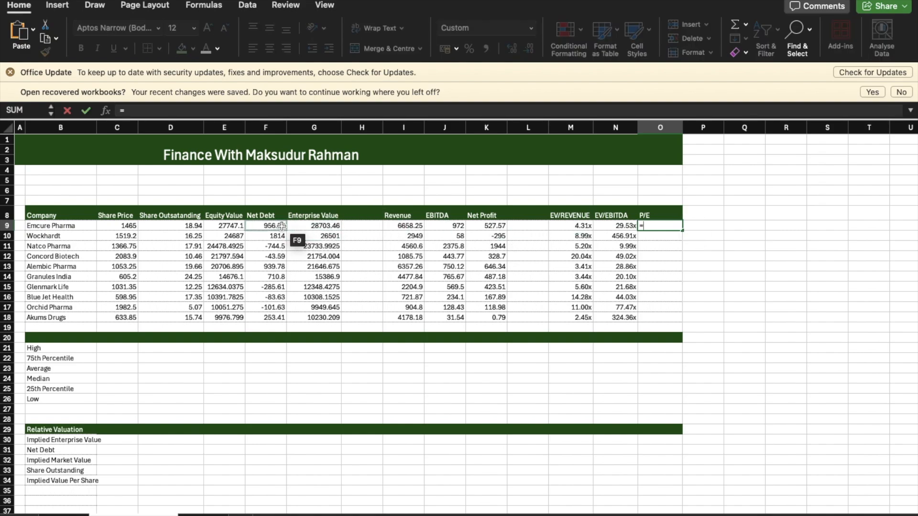
click(237, 224)
text(/)
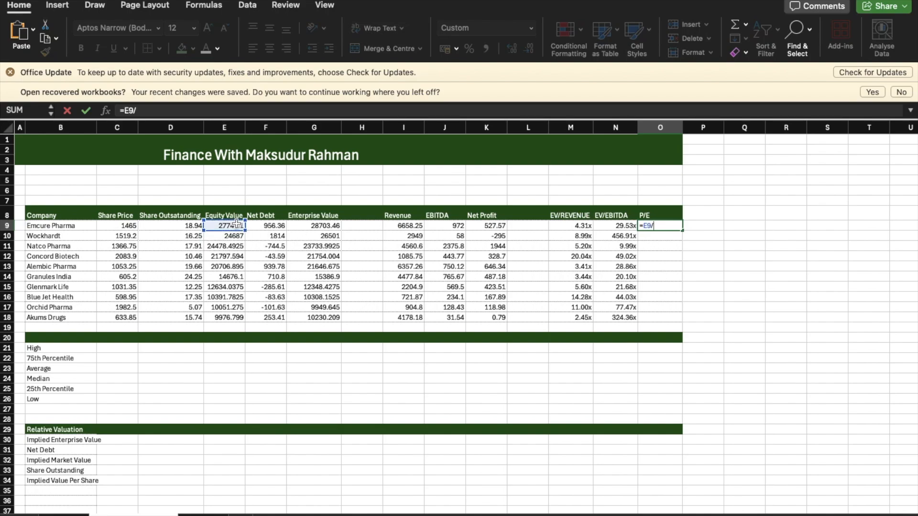
click(493, 226)
key(Return)
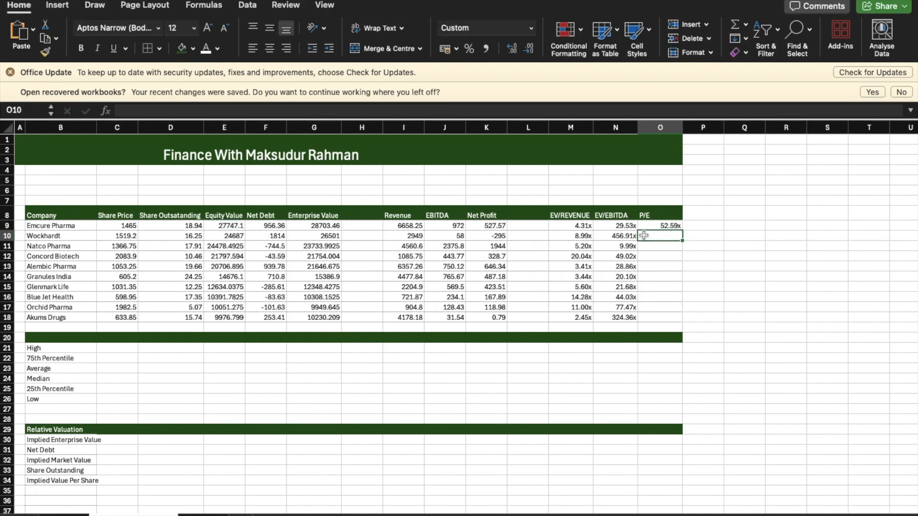
click(662, 226)
double_click(683, 231)
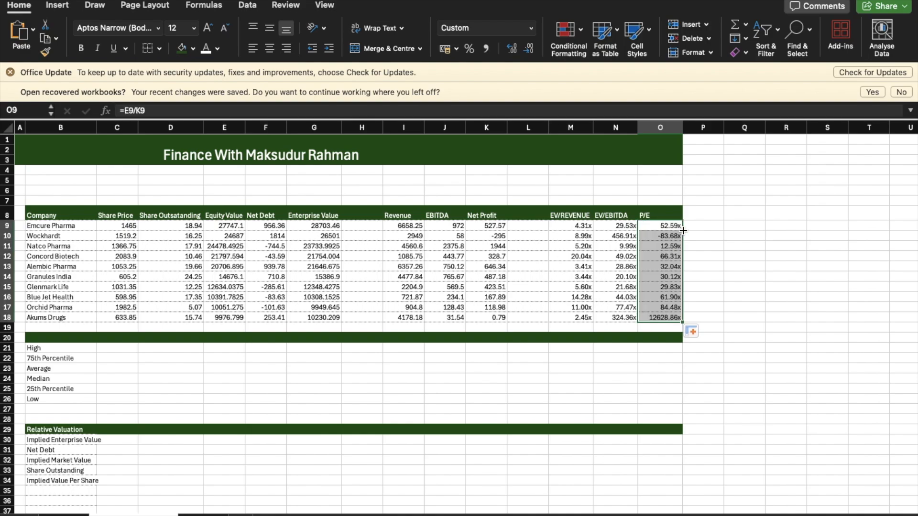
drag(660, 358, 659, 382)
click(658, 382)
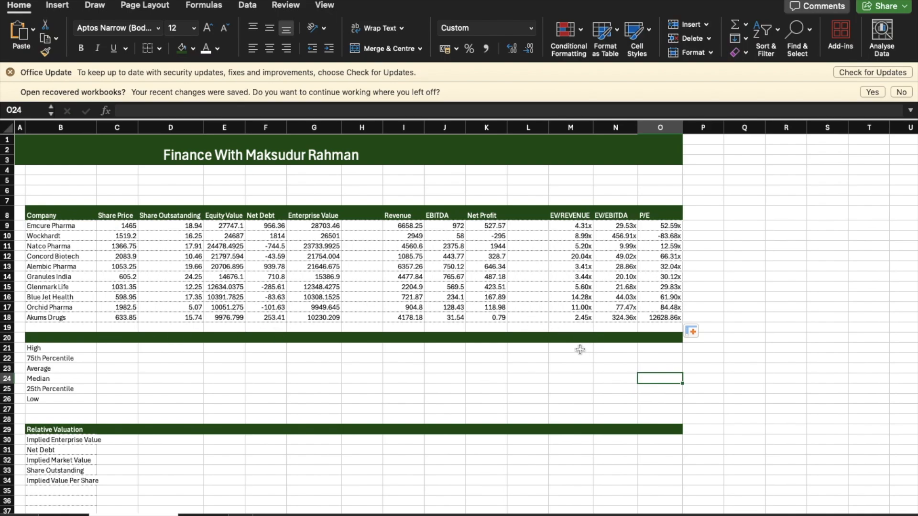
click(580, 349)
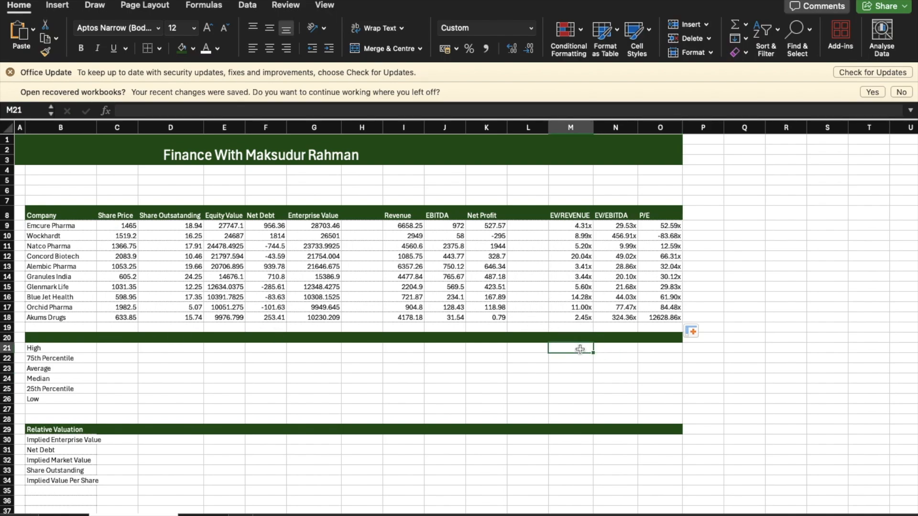
click(614, 226)
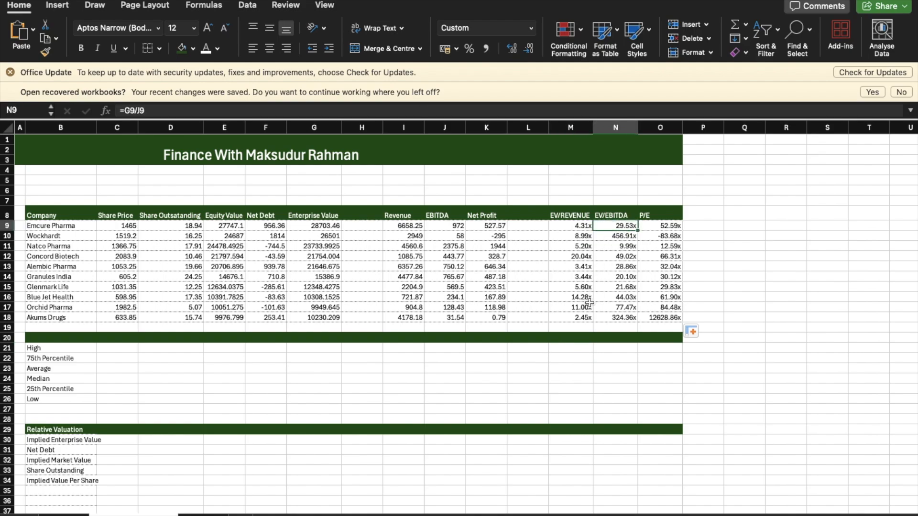
click(590, 328)
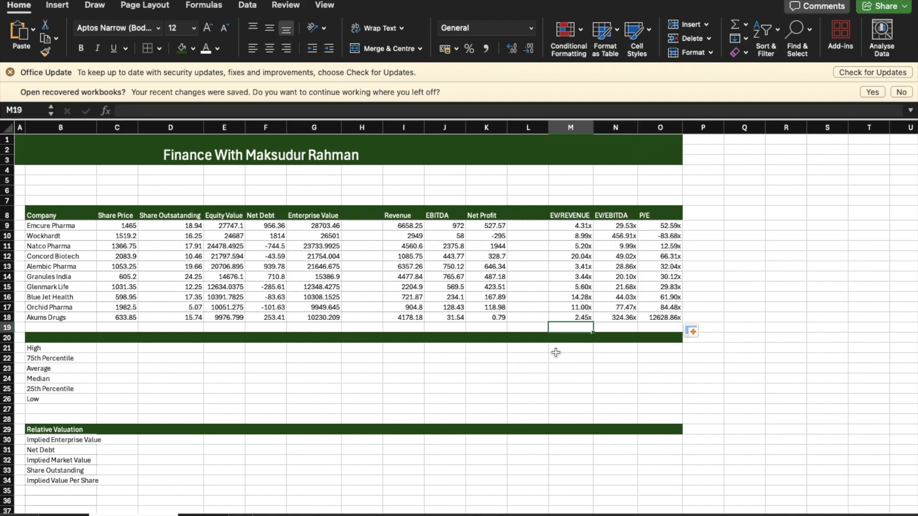
Step: Calculate the High EV/Revenue multiple in M21 with =MAX(M9:M18) and fill the formula across to the P/E column
click(571, 348)
text(=)
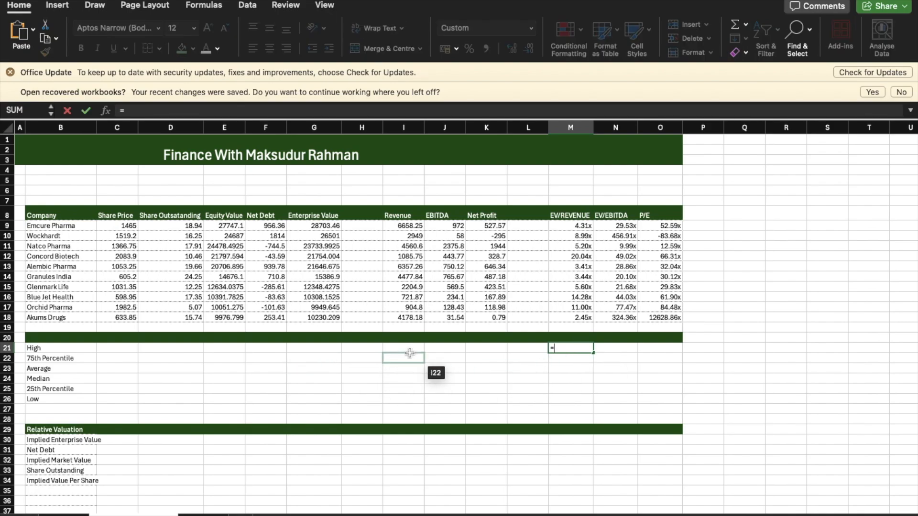
text(ma)
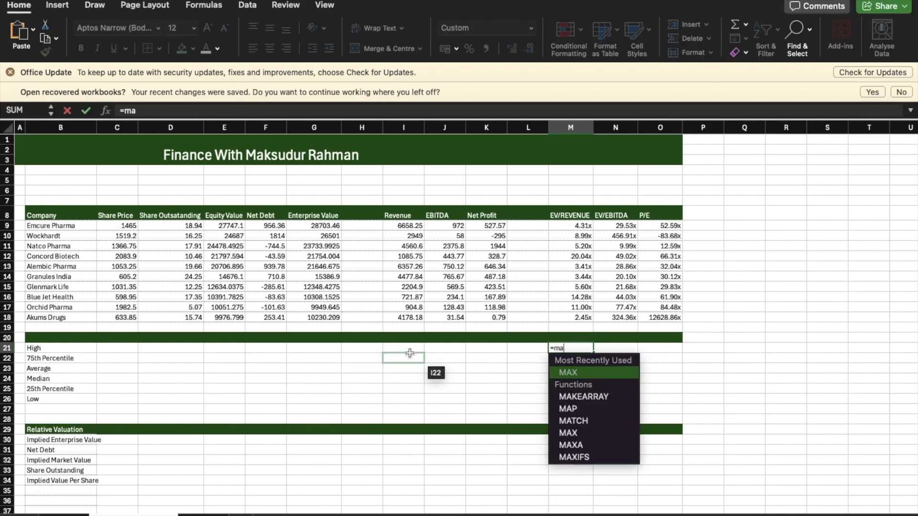
double_click(559, 375)
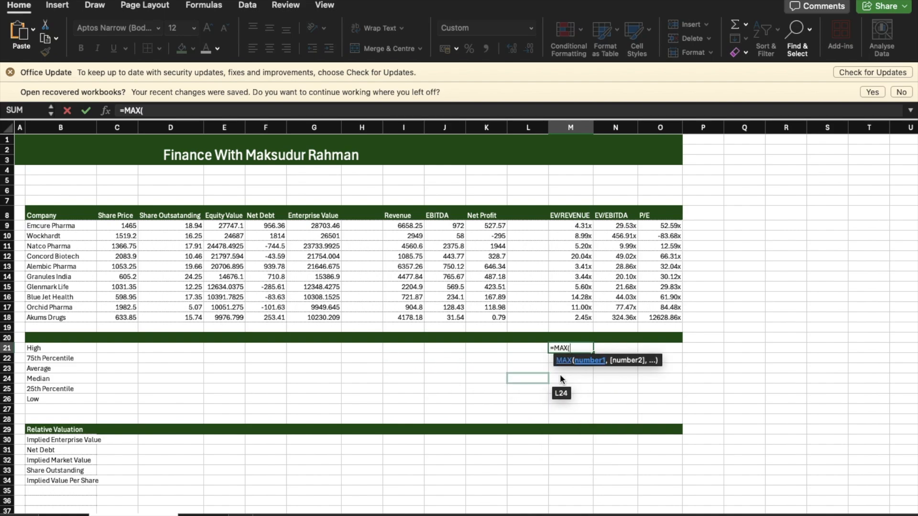
drag(573, 225, 573, 314)
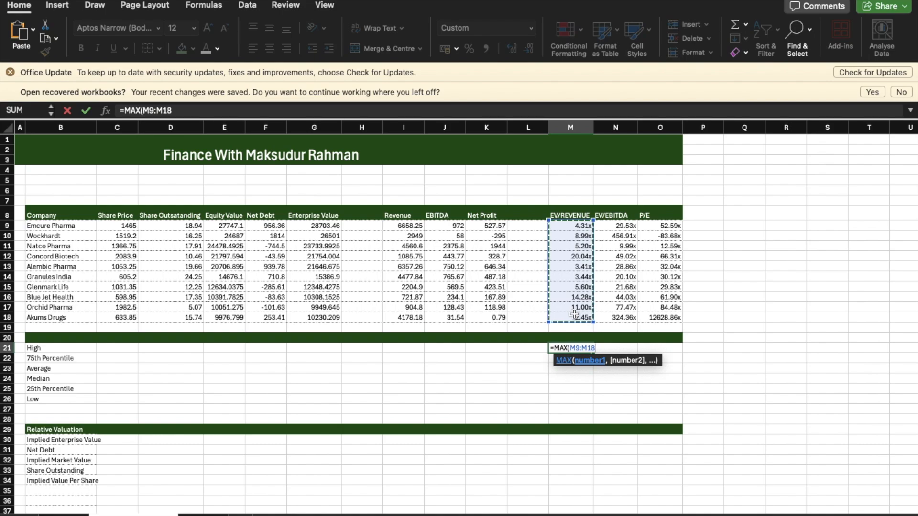
key(Return)
click(586, 348)
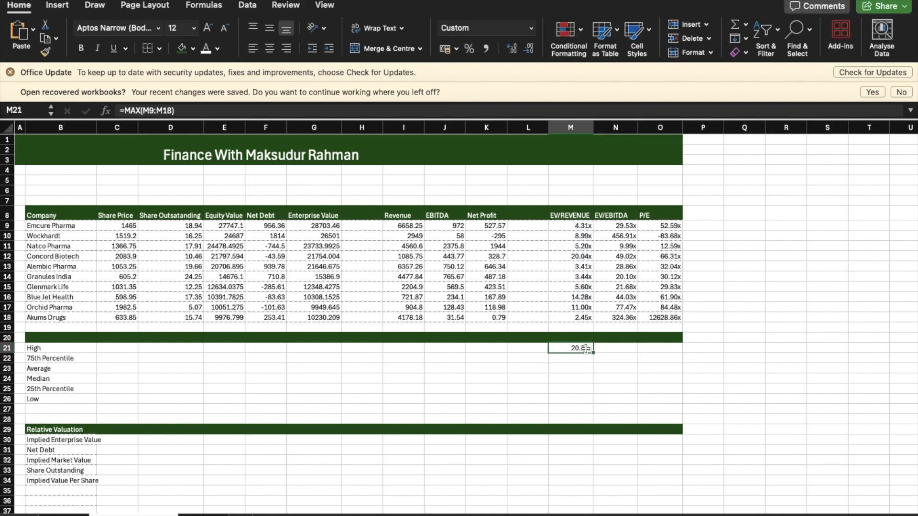
drag(593, 353, 666, 354)
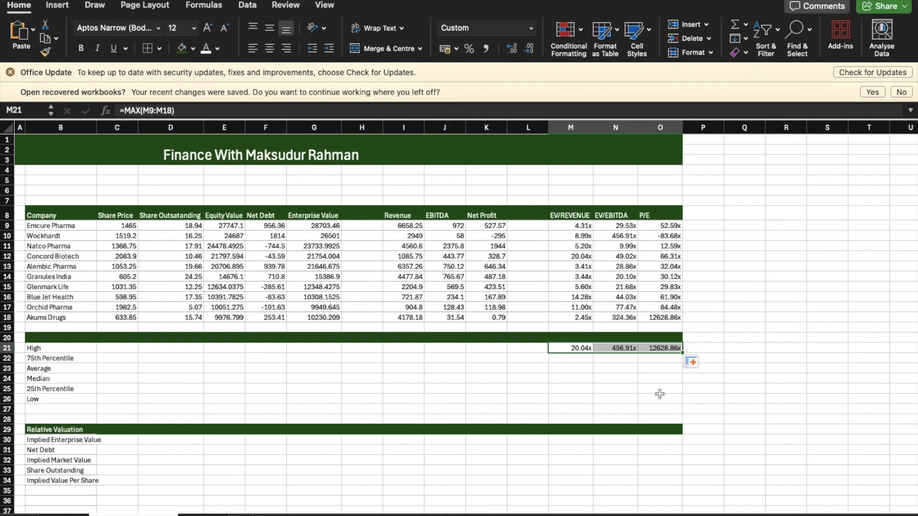
Step: Calculate the 75th Percentile EV/Revenue multiple in M22 with =QUARTILE(M9:M18,3) and fill the formula across to the P/E column
double_click(574, 359)
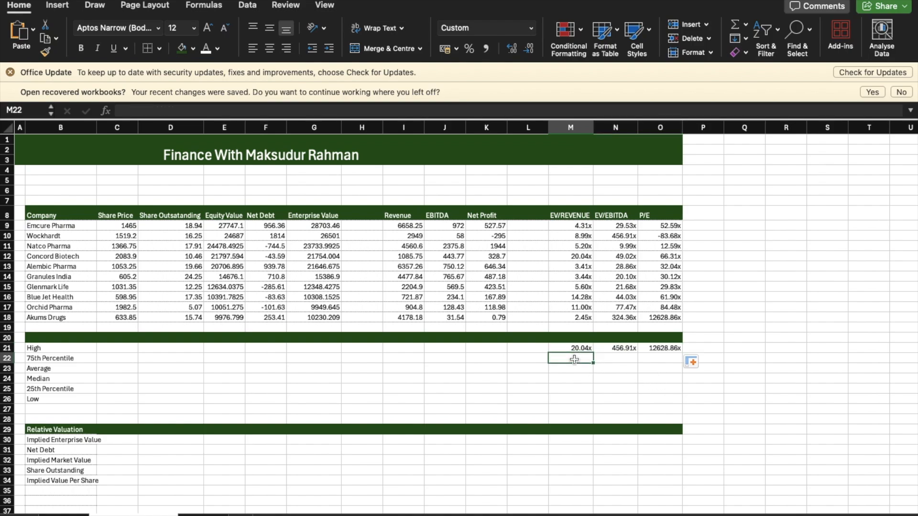
text(=)
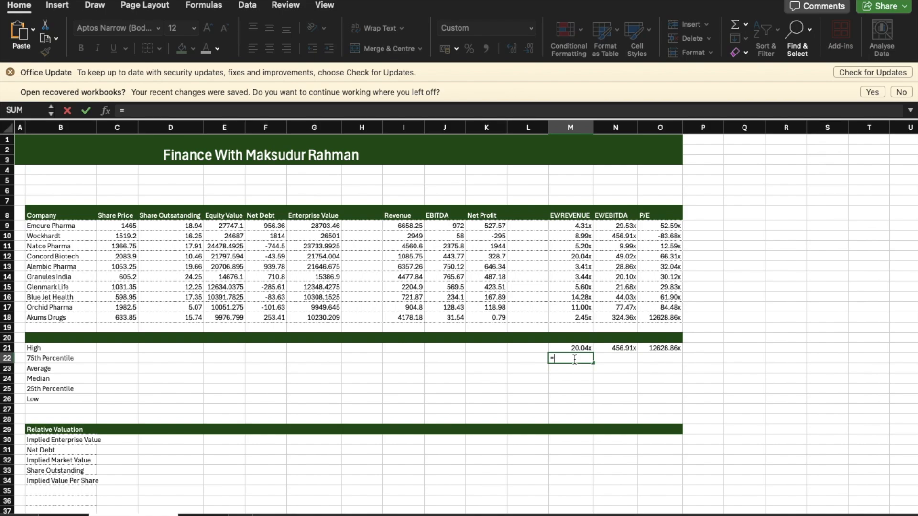
text(qu)
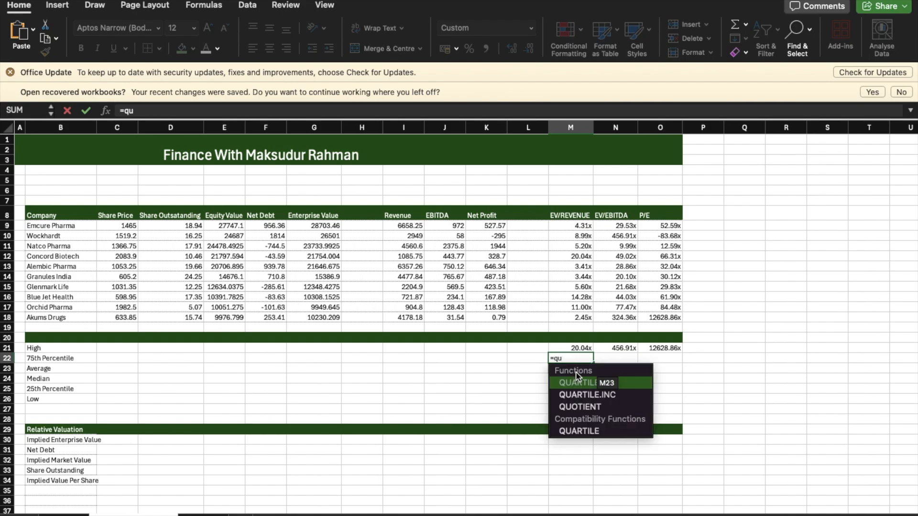
double_click(579, 432)
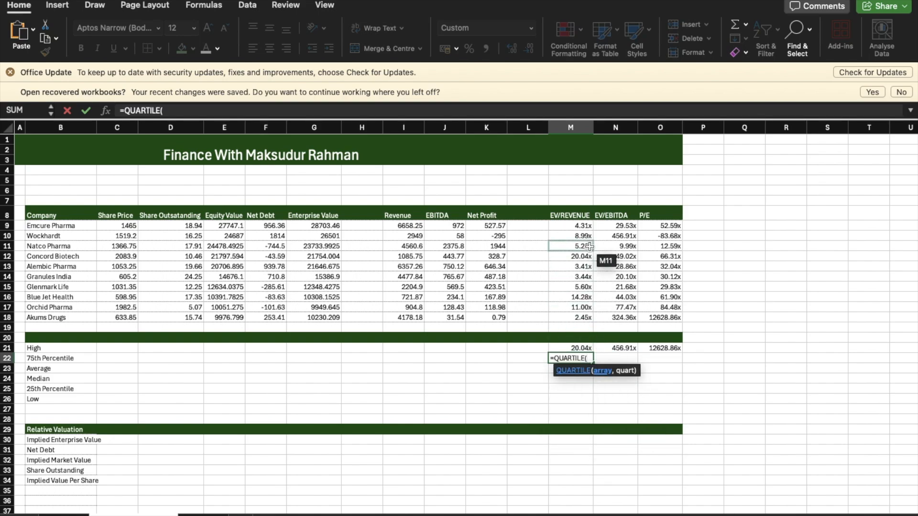
drag(585, 226, 584, 314)
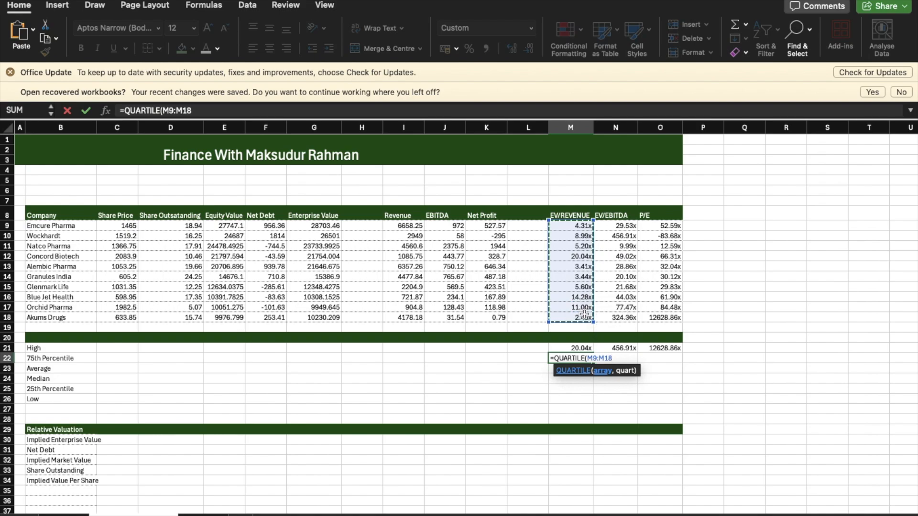
text(,)
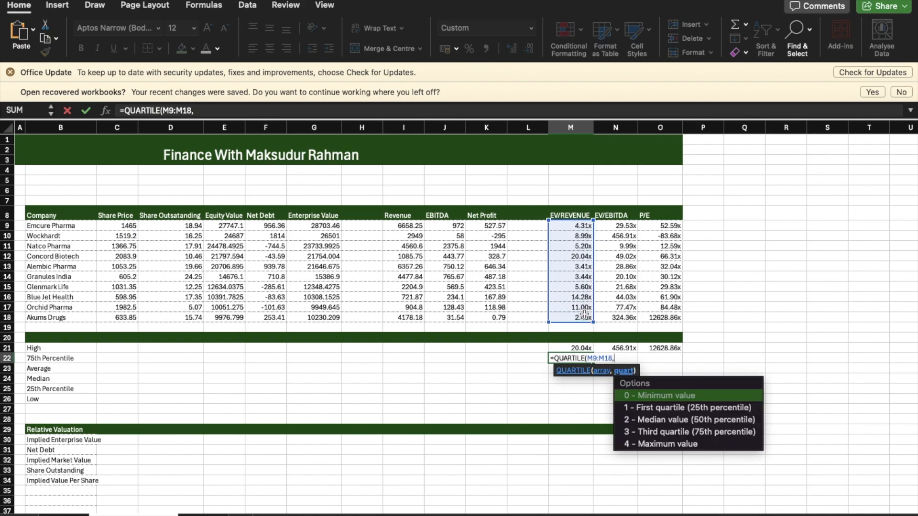
double_click(673, 432)
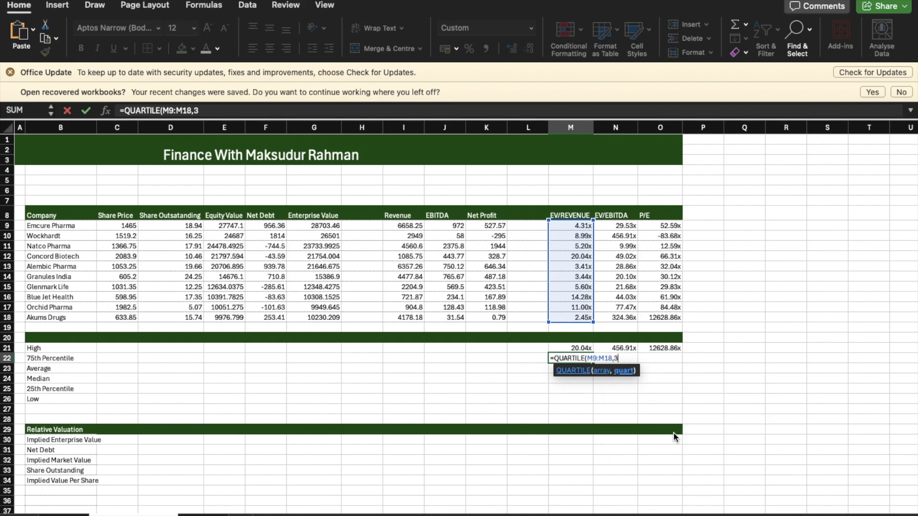
text())
key(Return)
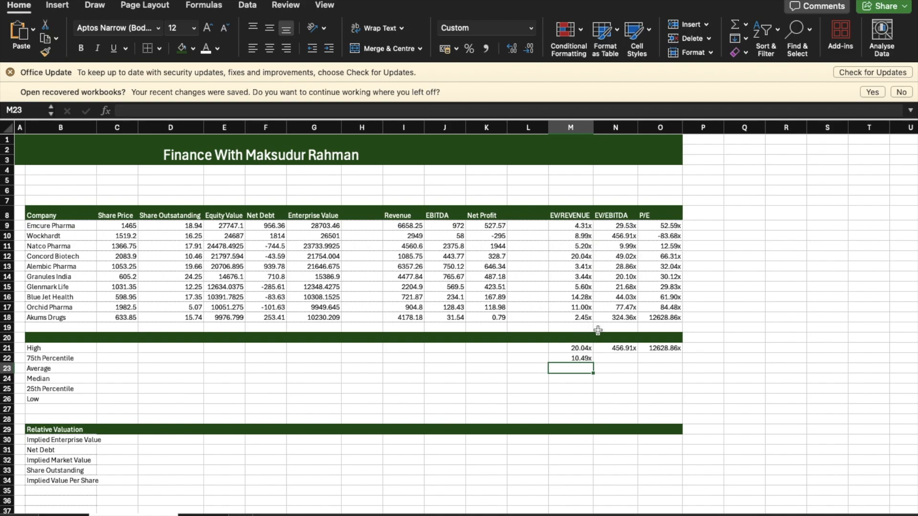
click(585, 357)
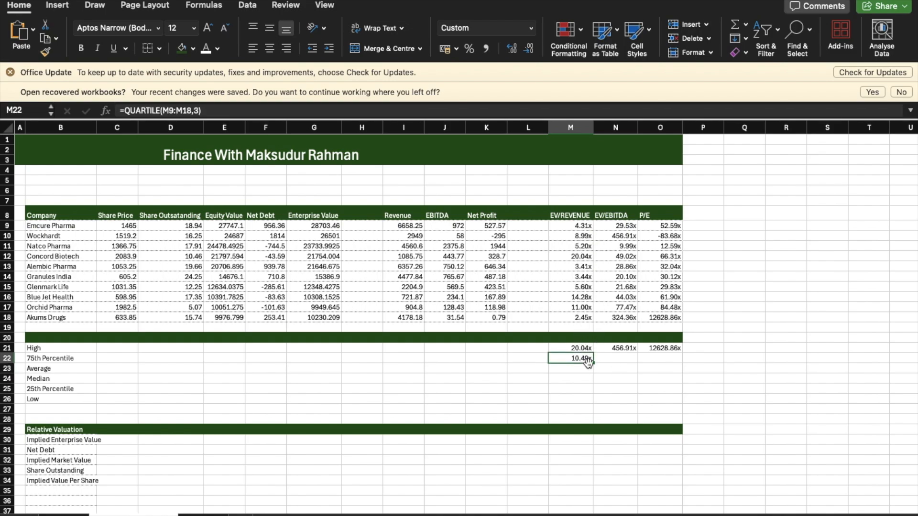
drag(593, 363, 662, 364)
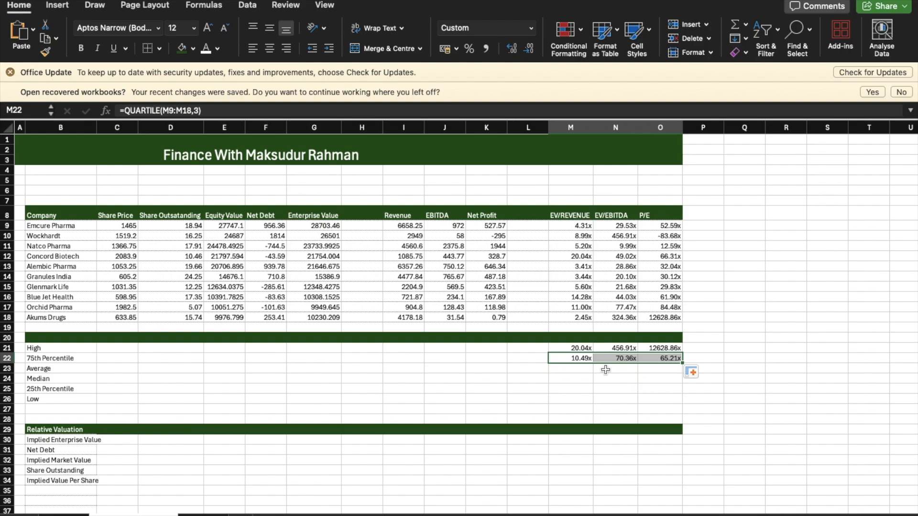
Step: Calculate the Average EV/Revenue multiple in M23 with AVERAGE over M9:M18 and fill the formula across to the P/E column
click(565, 370)
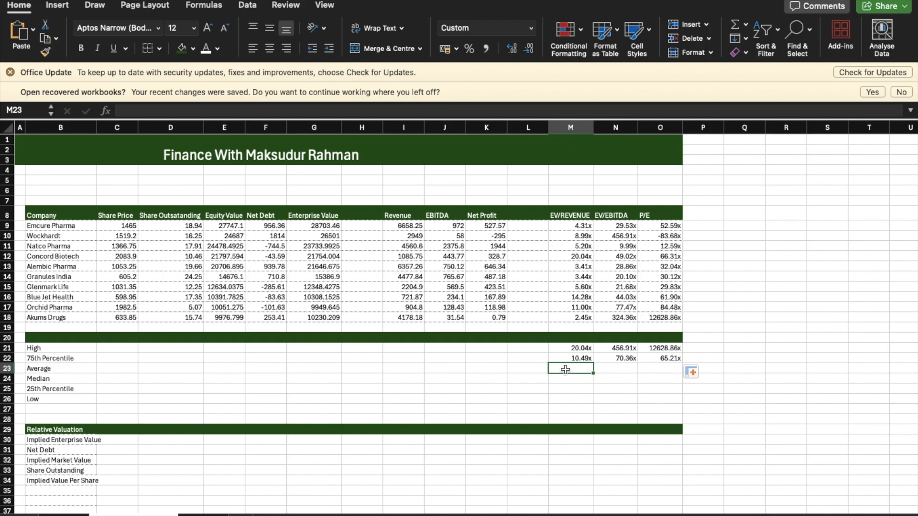
text(=aver)
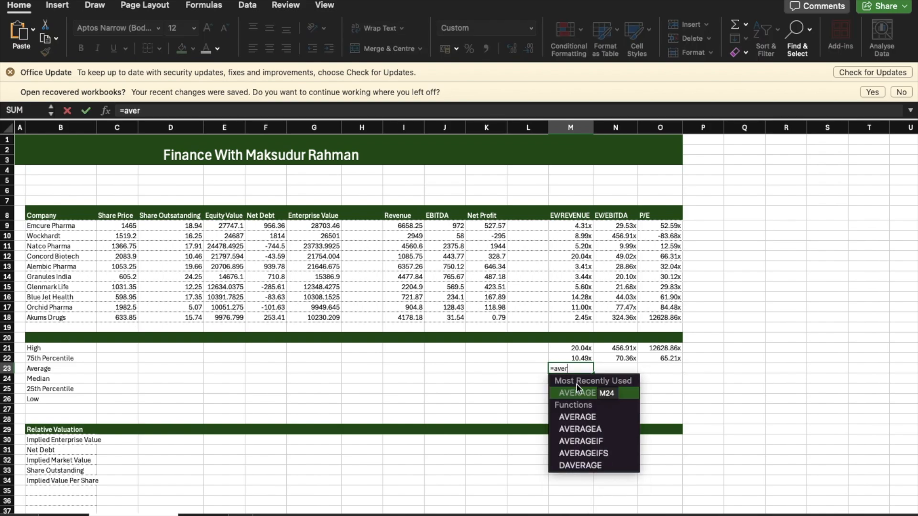
double_click(578, 391)
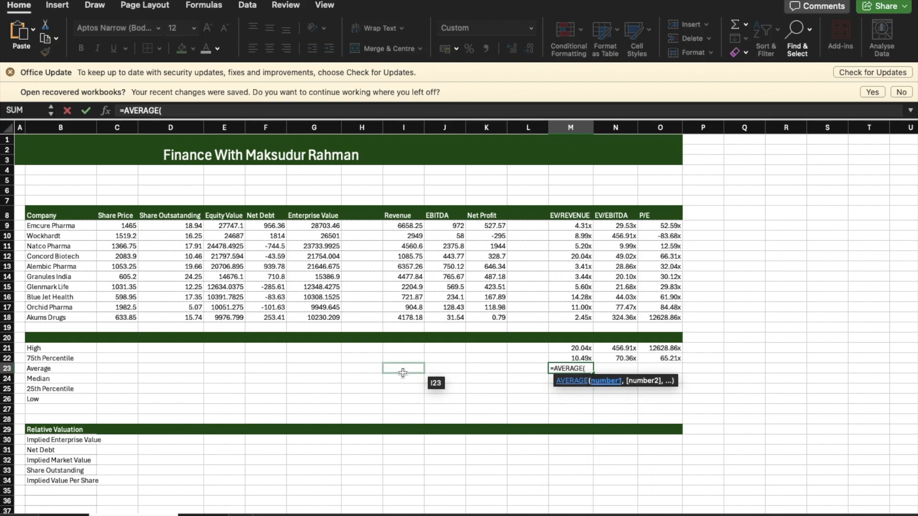
drag(572, 225, 572, 314)
key(Return)
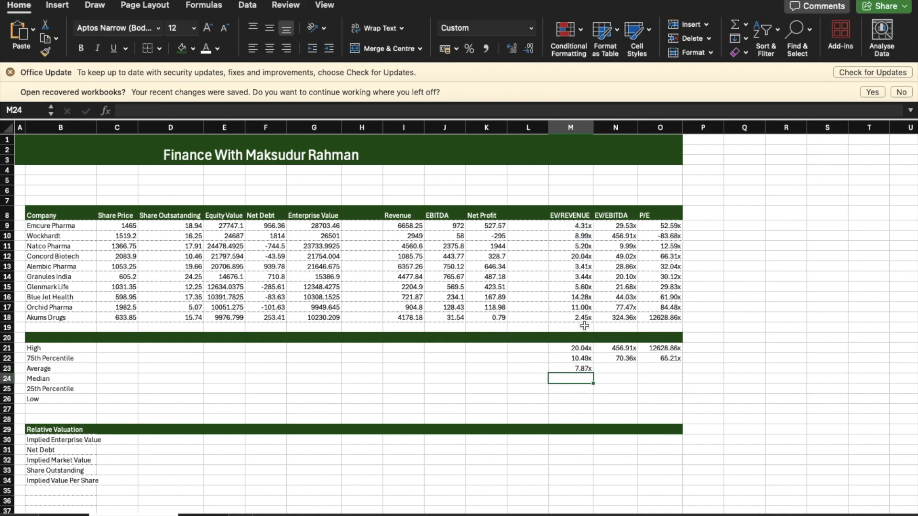
click(571, 368)
drag(593, 373, 667, 376)
Step: Calculate the Median EV/Revenue multiple in M24 with MEDIAN over M9:M18 and fill the formula across to the P/E column
click(567, 380)
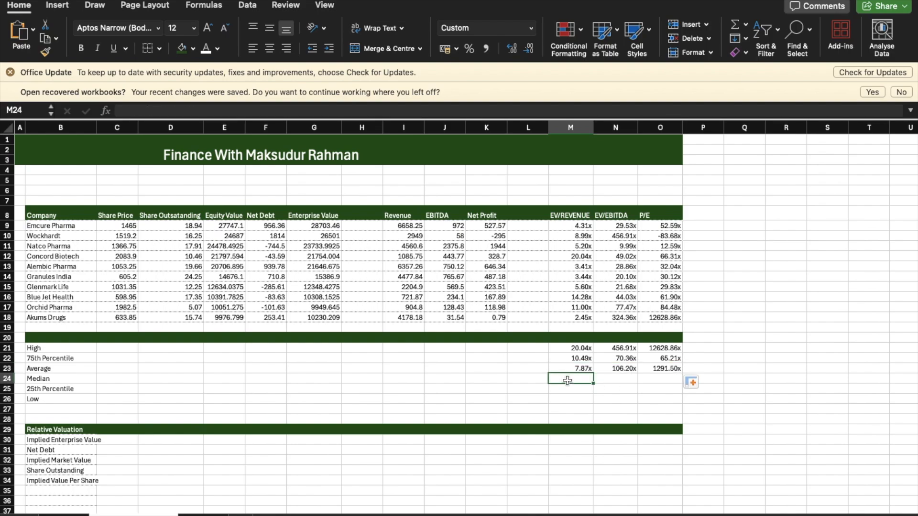
text(=med)
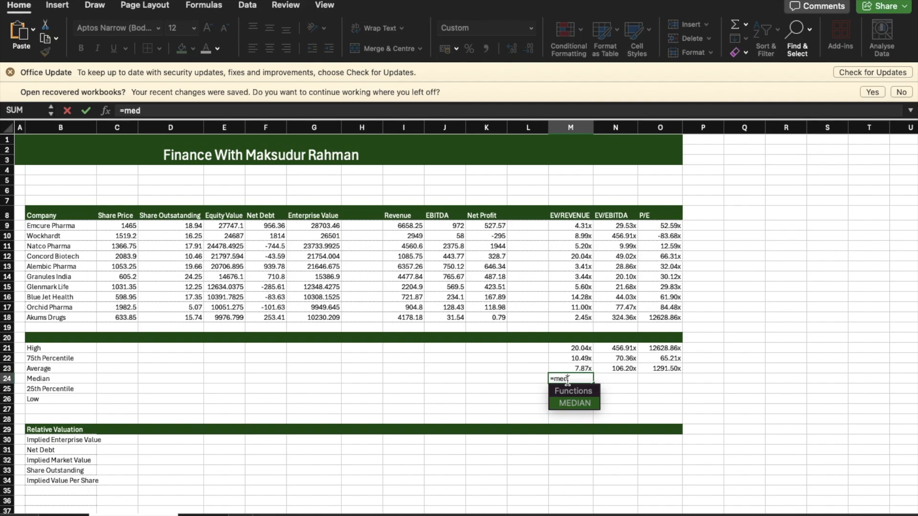
text(ia)
double_click(563, 402)
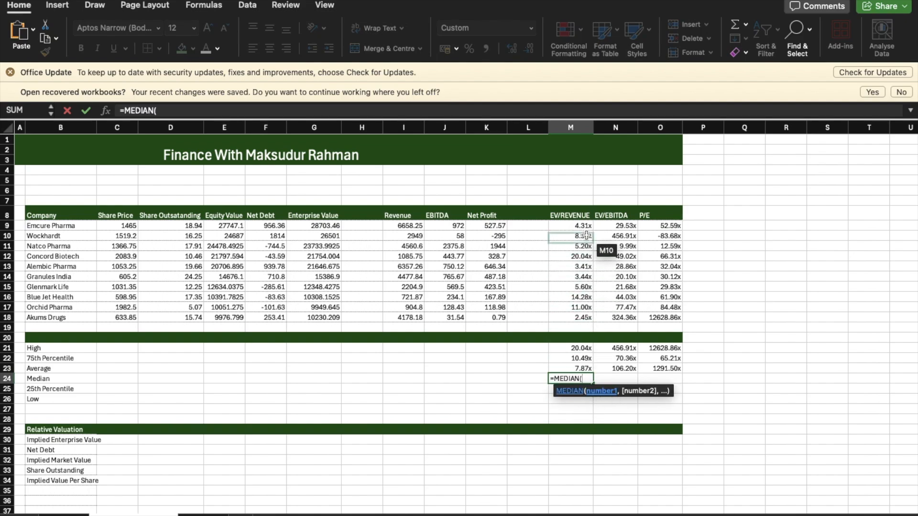
drag(586, 220, 587, 313)
key(Return)
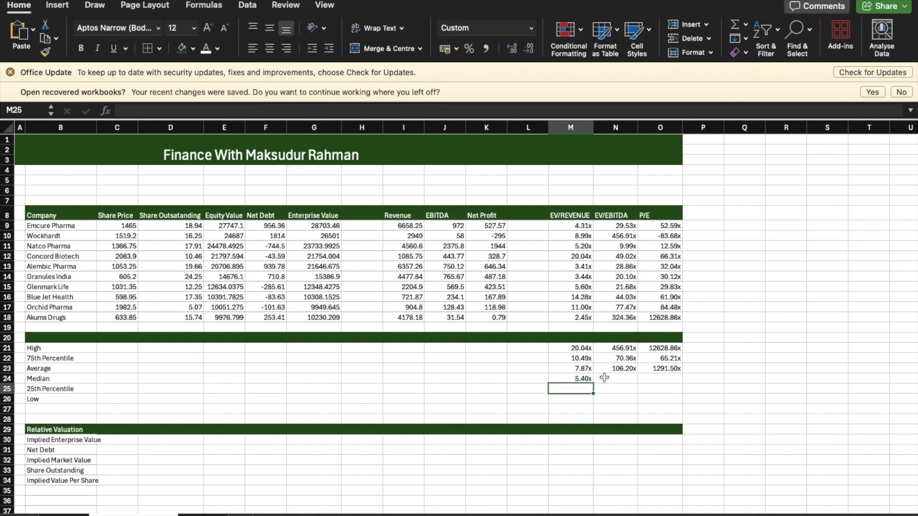
click(588, 381)
drag(594, 383, 670, 385)
Step: Calculate the 25th Percentile EV/Revenue multiple in M25 with =QUARTILE(M9:M18,1) and fill the formula across to the P/E column
click(581, 389)
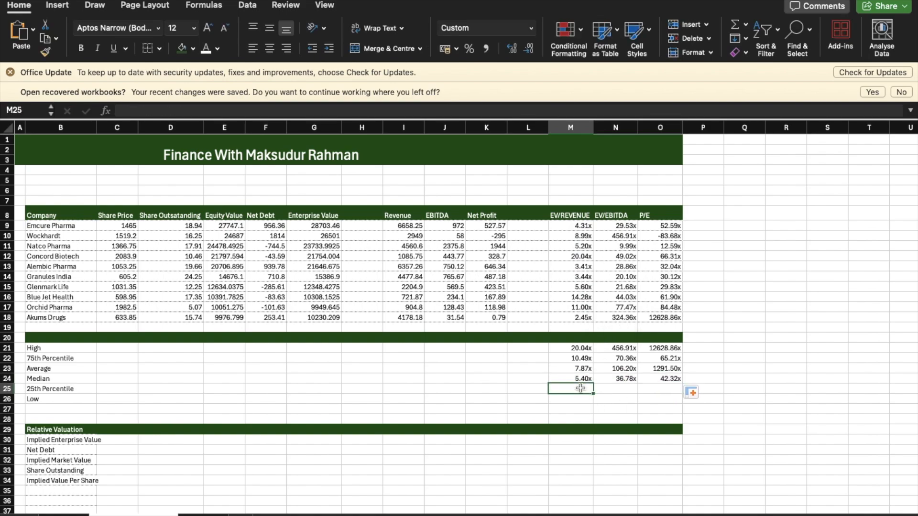
text(=quar)
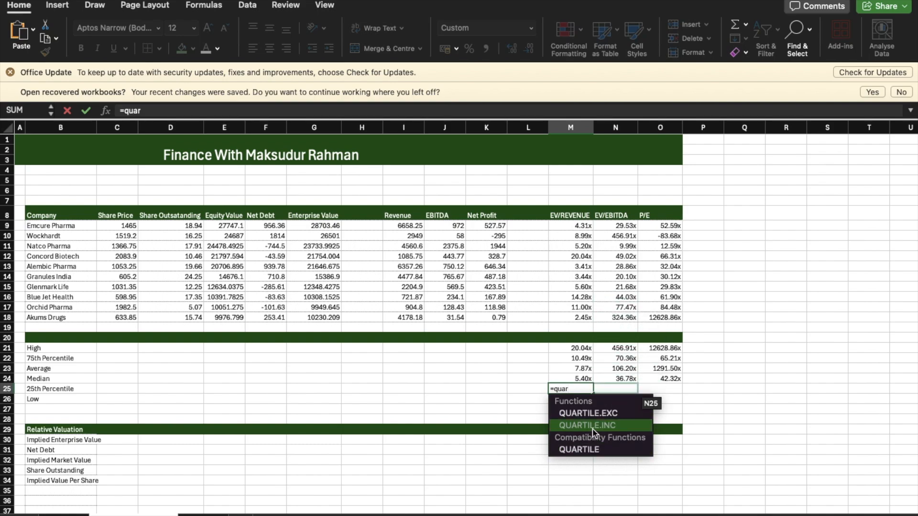
double_click(589, 448)
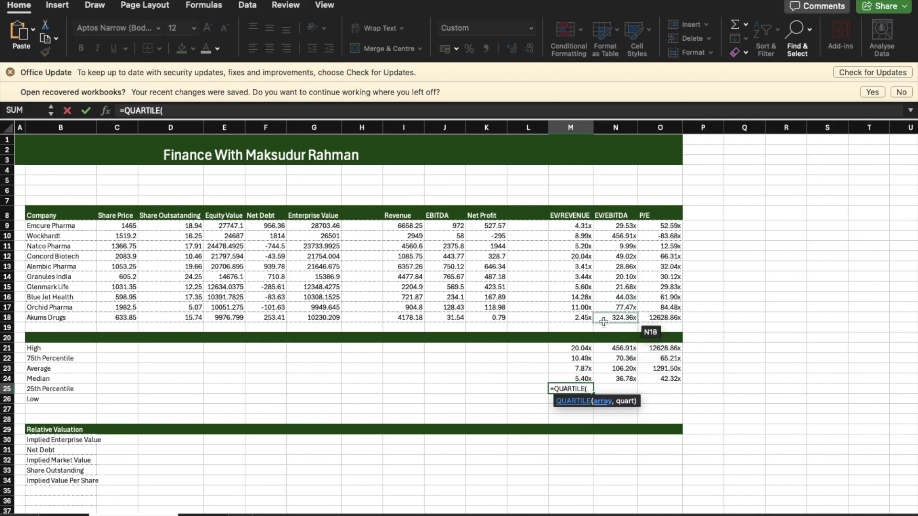
drag(582, 226, 582, 319)
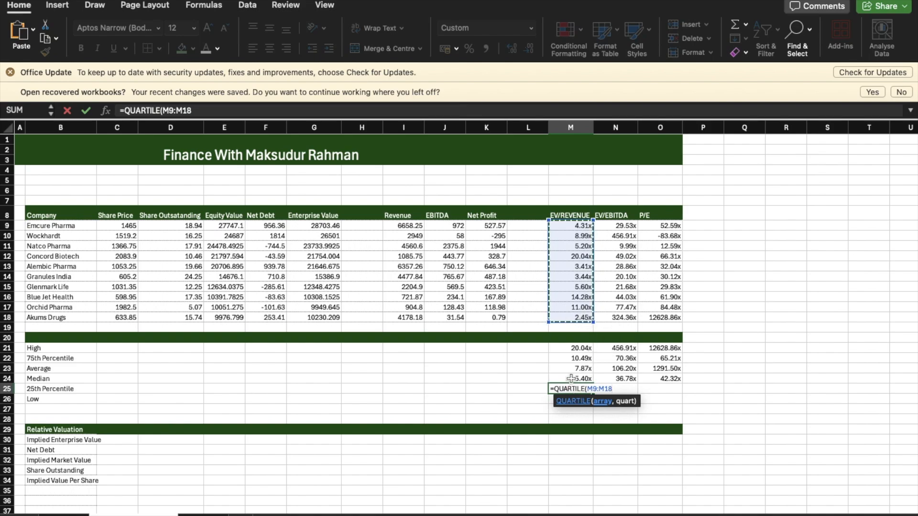
text(,)
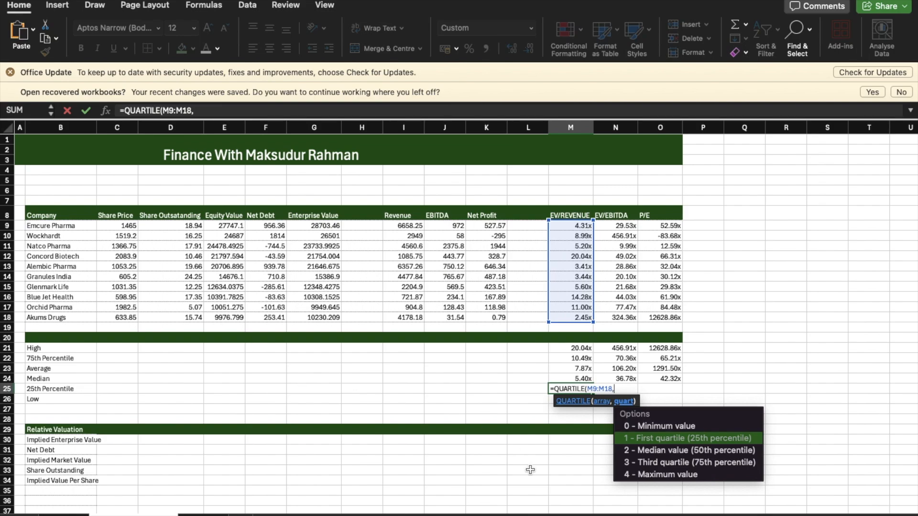
double_click(667, 439)
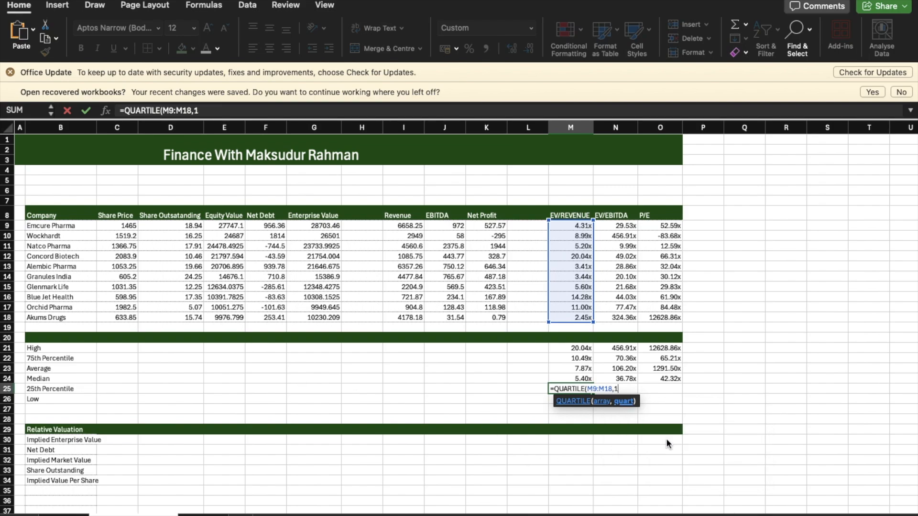
key(Return)
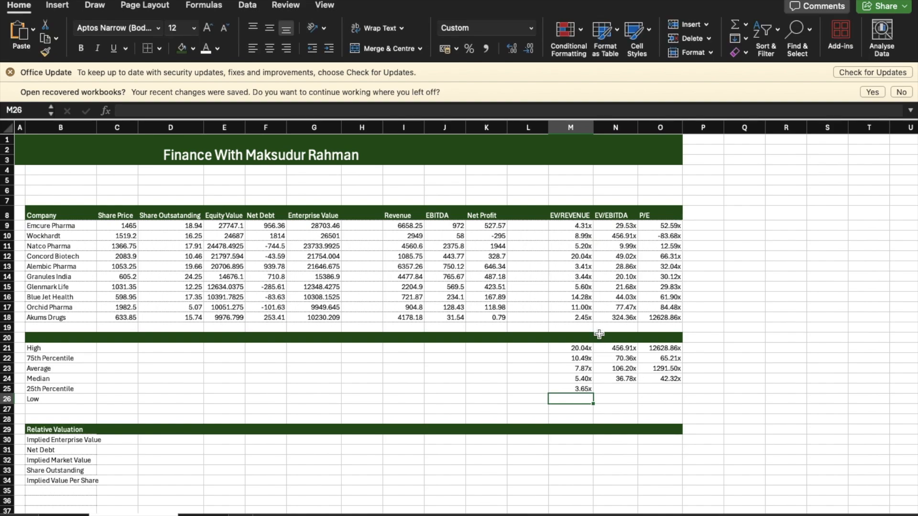
click(584, 390)
drag(589, 391, 694, 403)
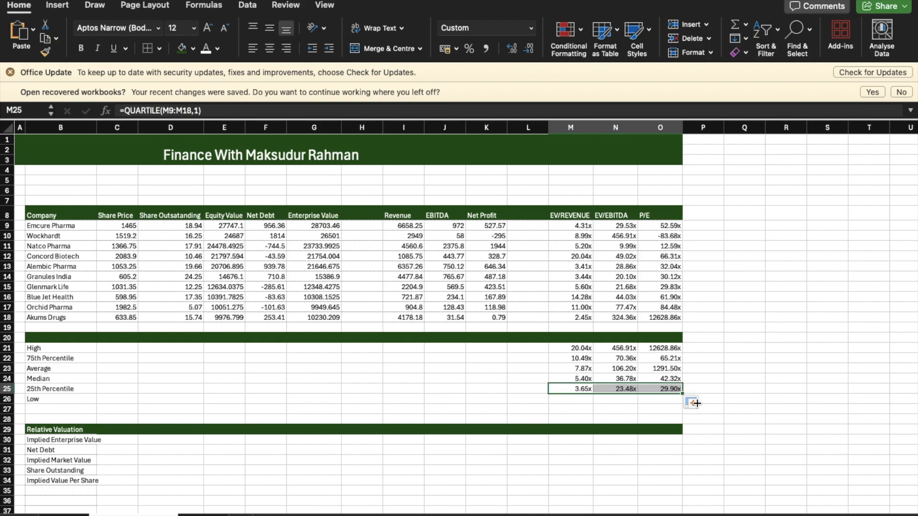
Step: Calculate the Low EV/Revenue multiple in M26 with =MIN(M9:M18) and fill the formula across to the P/E column
click(577, 400)
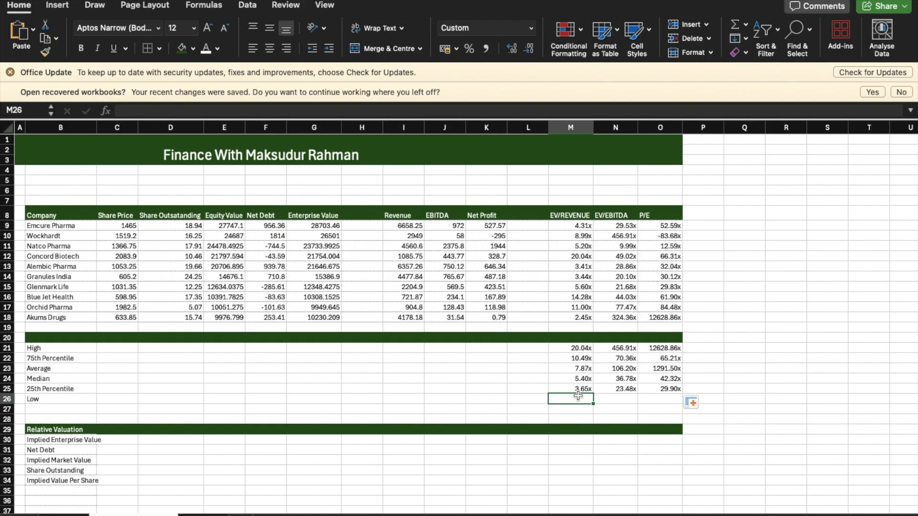
text(=)
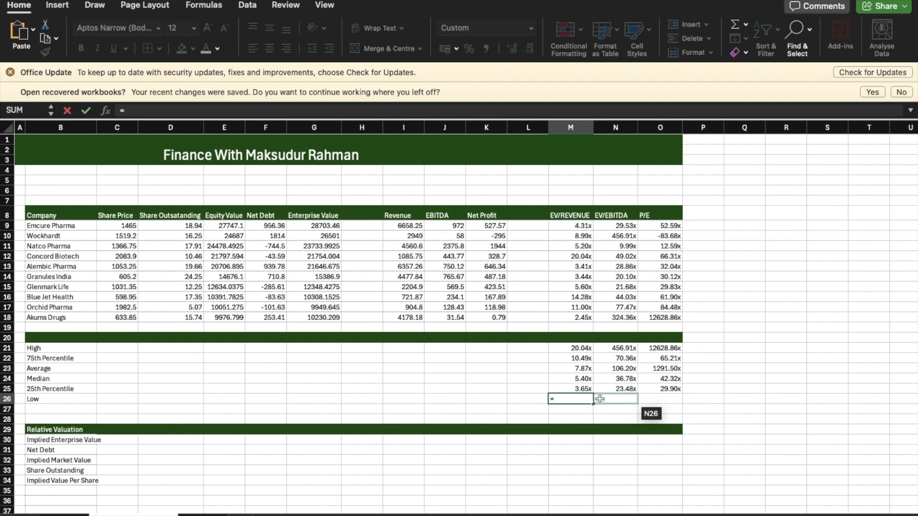
text(min)
key(Tab)
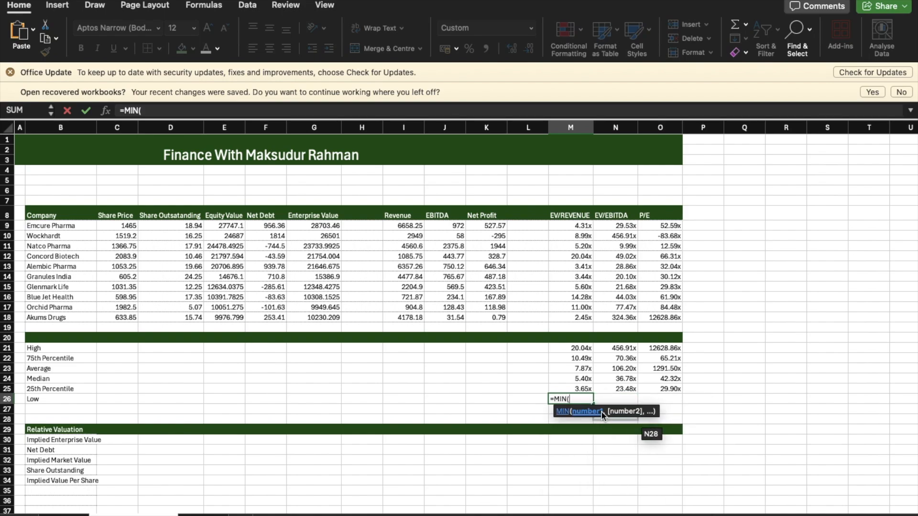
drag(582, 226, 581, 311)
key(Return)
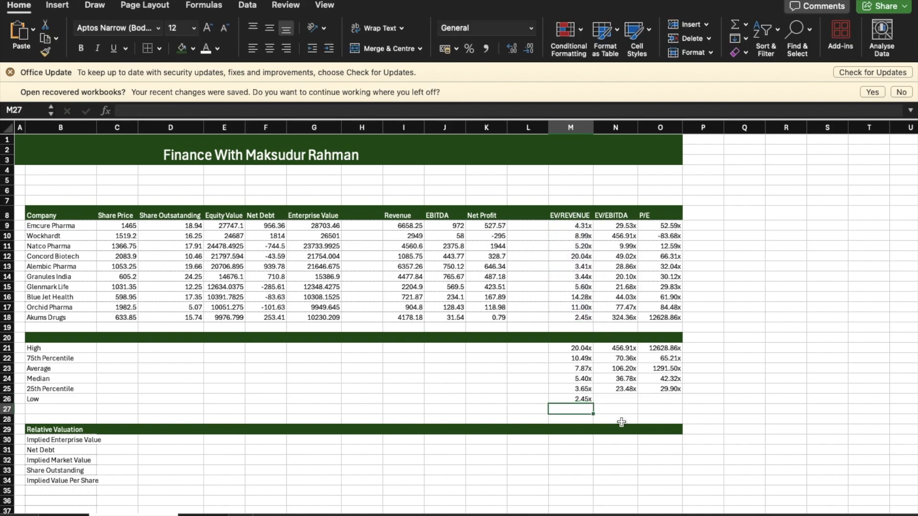
click(587, 399)
drag(594, 403, 670, 404)
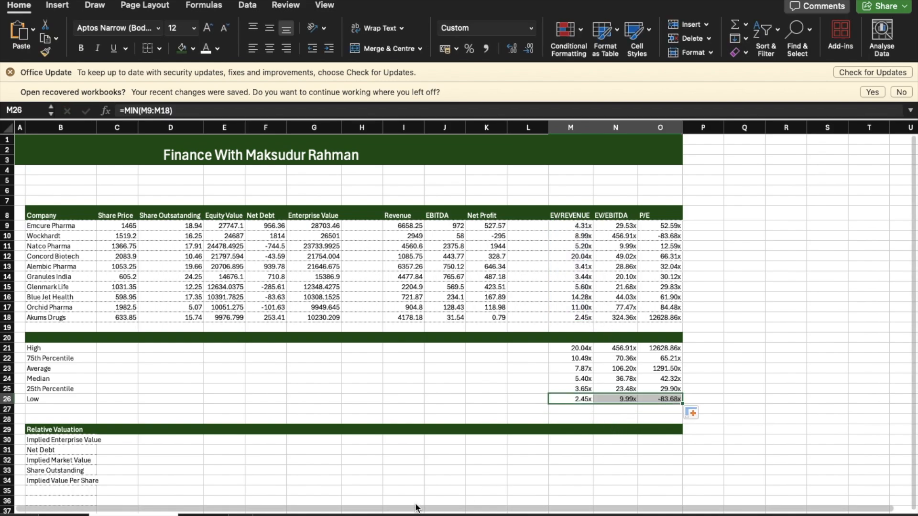
Step: Make the three Median multiples in M24:O24 bold
scroll(415, 508, down, 5)
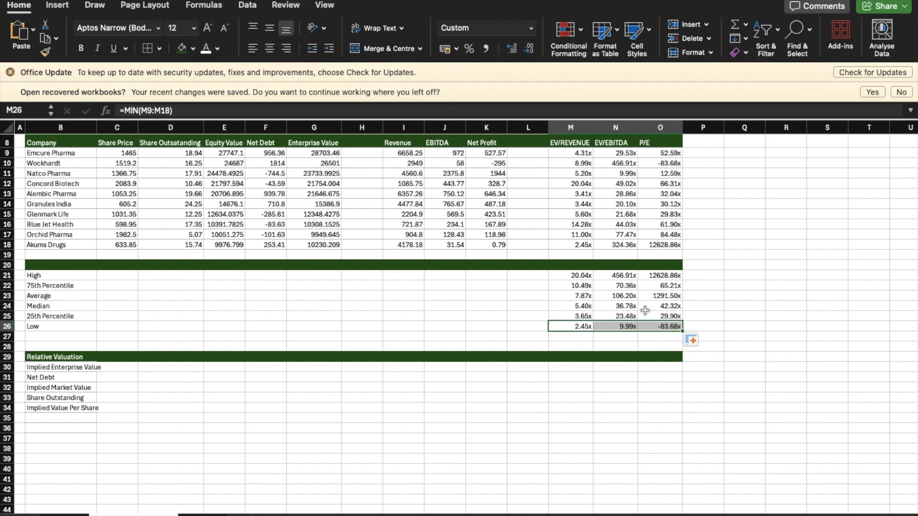
drag(589, 306, 674, 310)
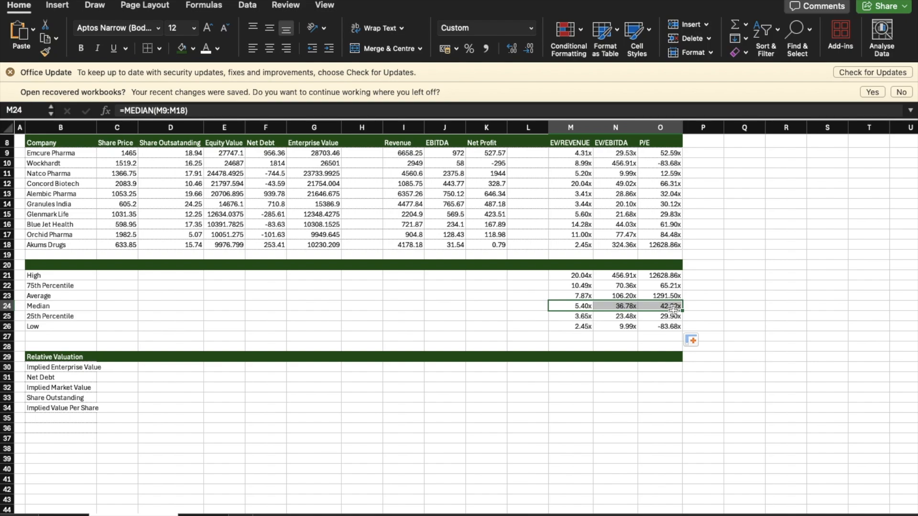
key(super+b)
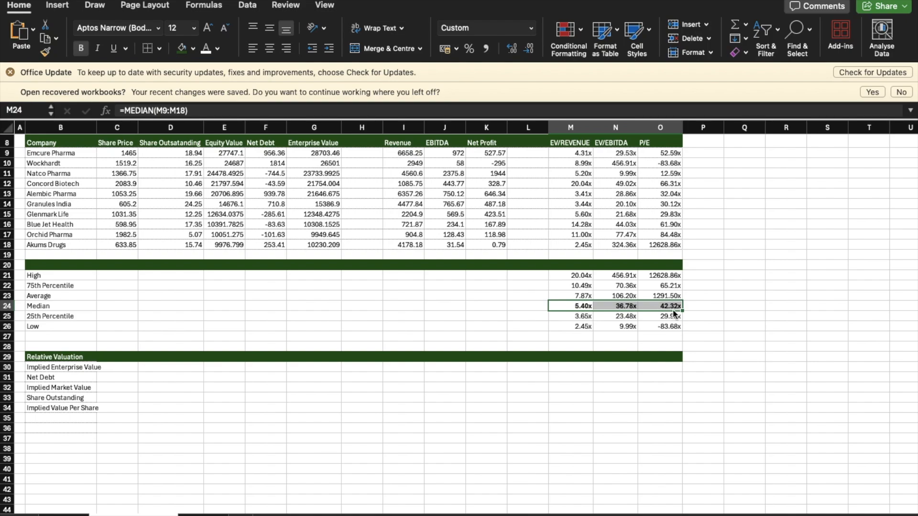
click(684, 335)
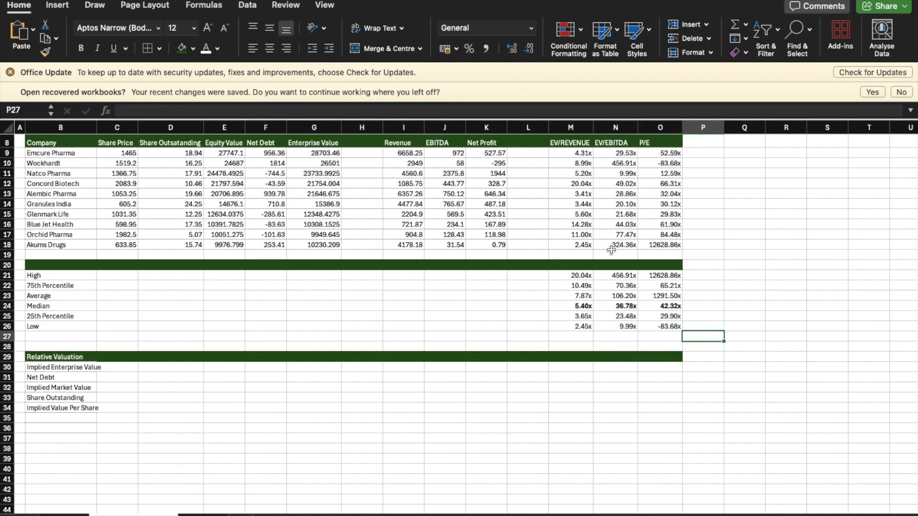
Step: Calculate the EV/Revenue-based Implied Enterprise Value in M30 as the median multiple times Emcure Pharma's revenue, =M24*I9
click(570, 365)
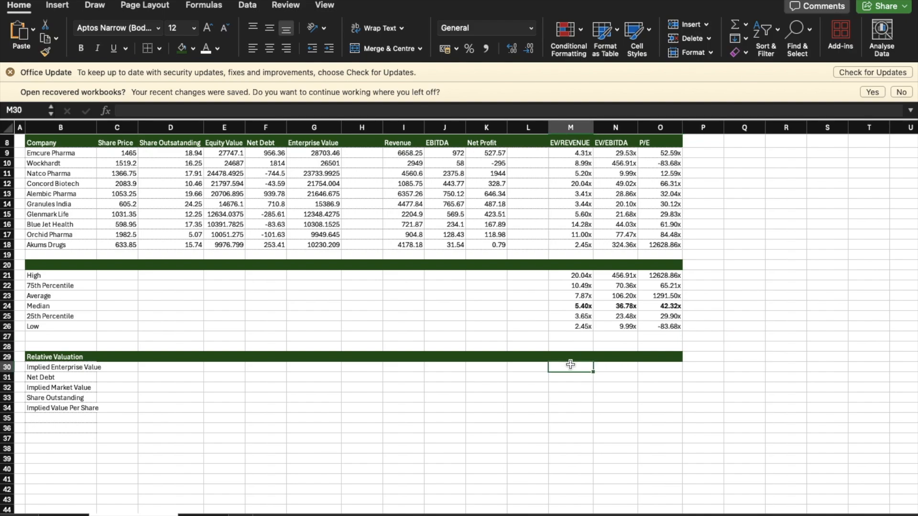
text(=)
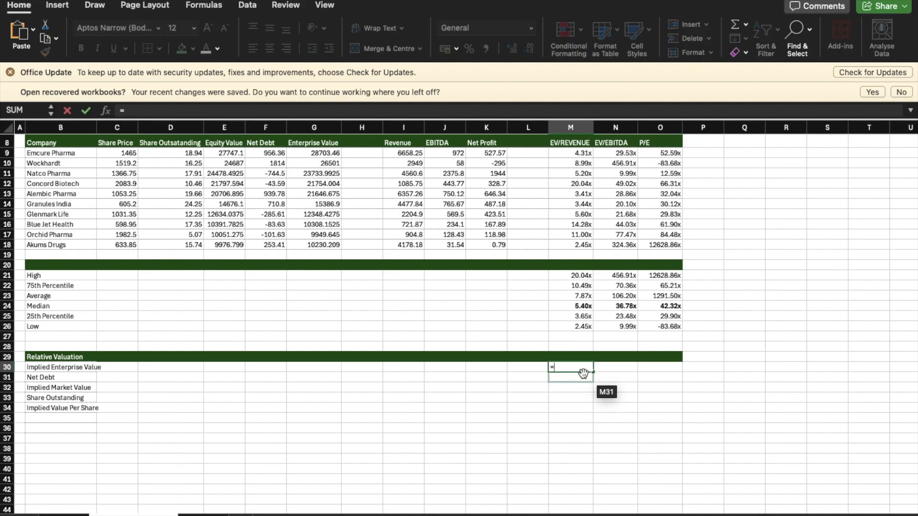
click(580, 306)
text(*)
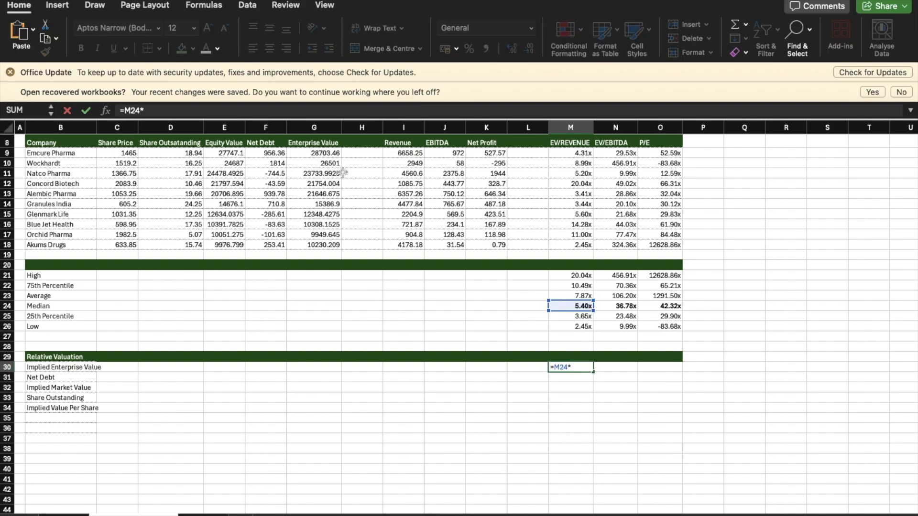
click(412, 153)
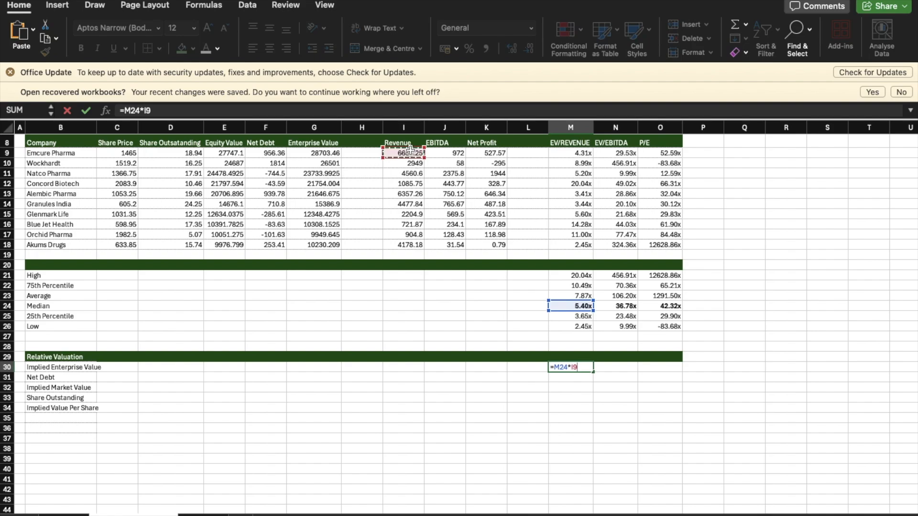
key(Return)
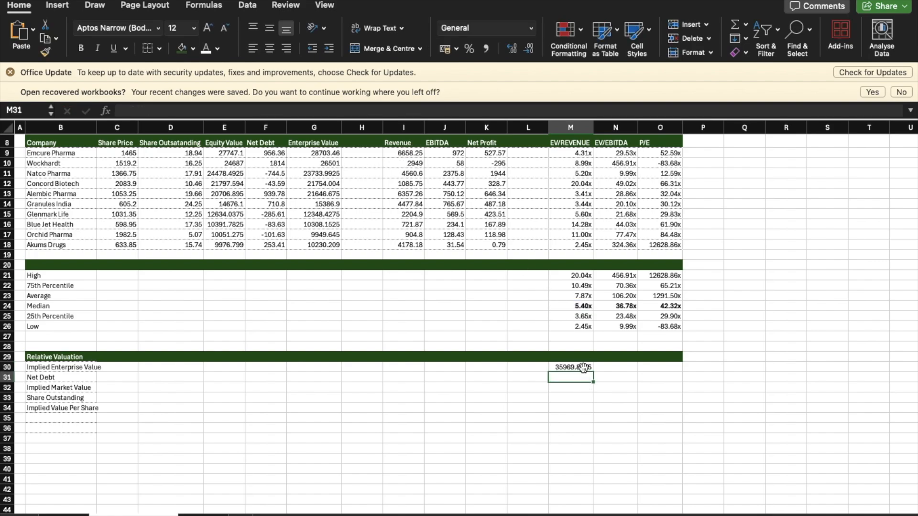
click(583, 366)
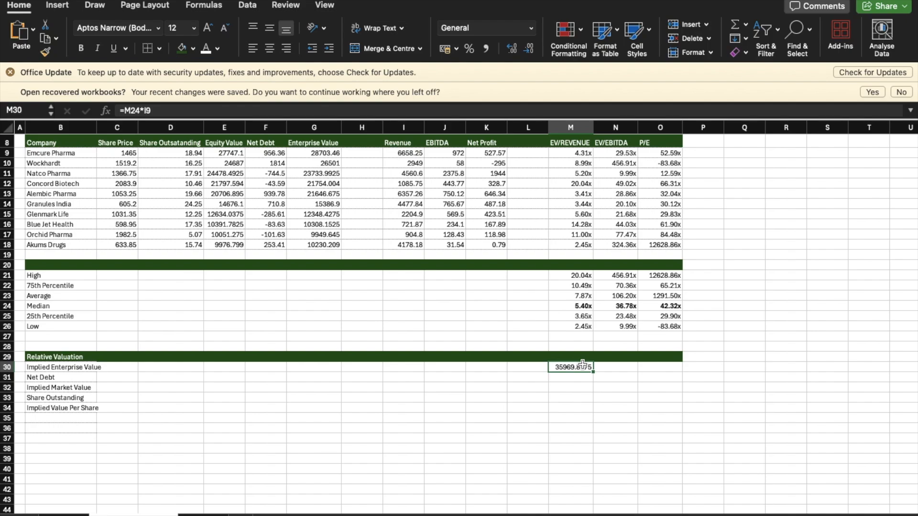
Step: Calculate the EV/EBITDA-based Implied Enterprise Value in N30 as the median multiple times Emcure Pharma's EBITDA, =N24*J9
click(616, 366)
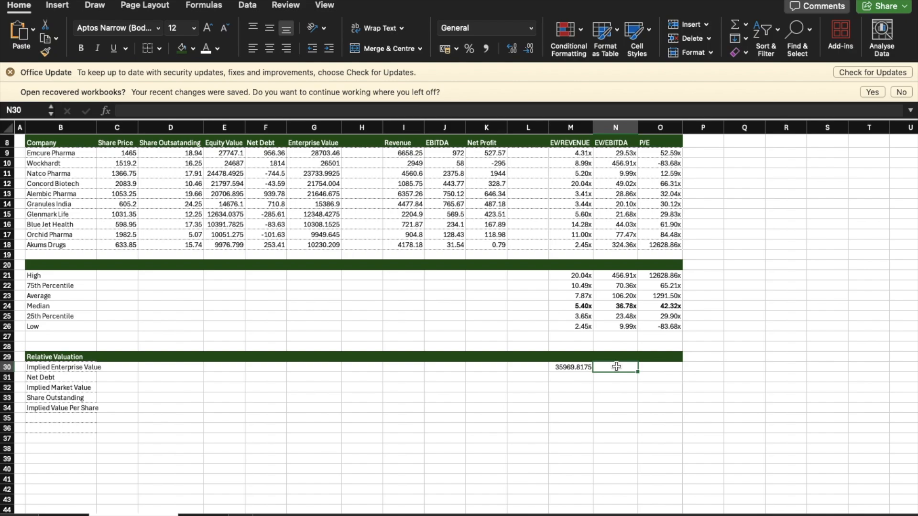
text(=)
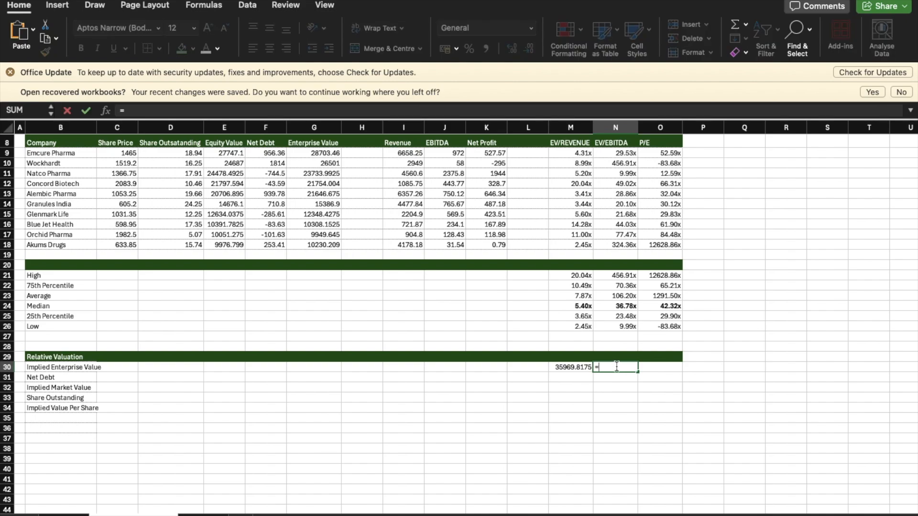
click(626, 304)
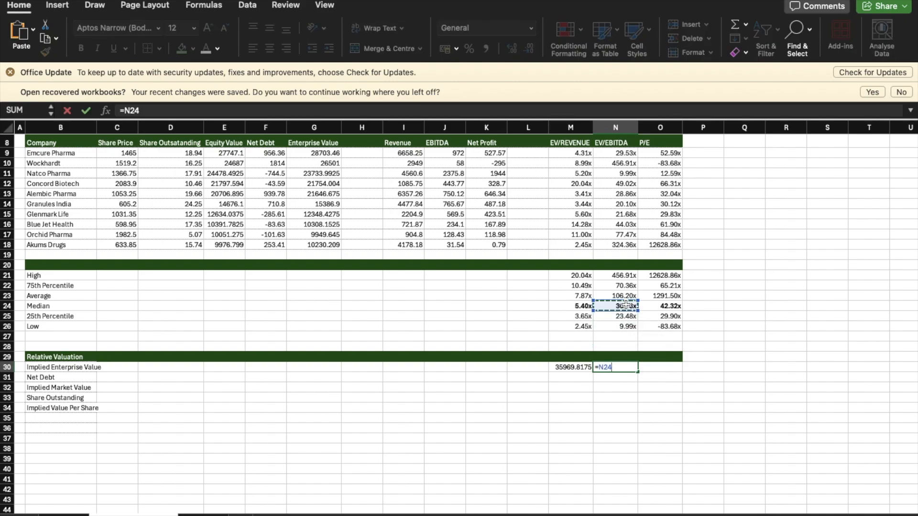
text(*)
click(456, 153)
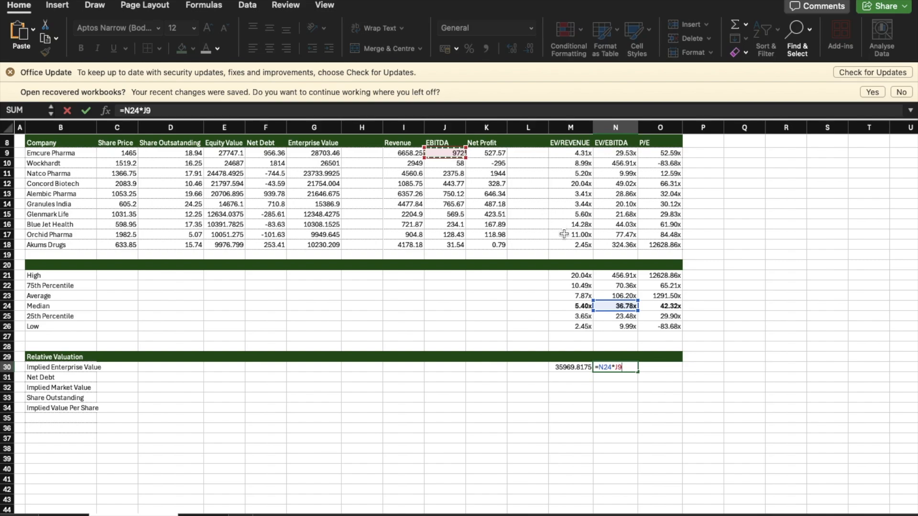
key(Return)
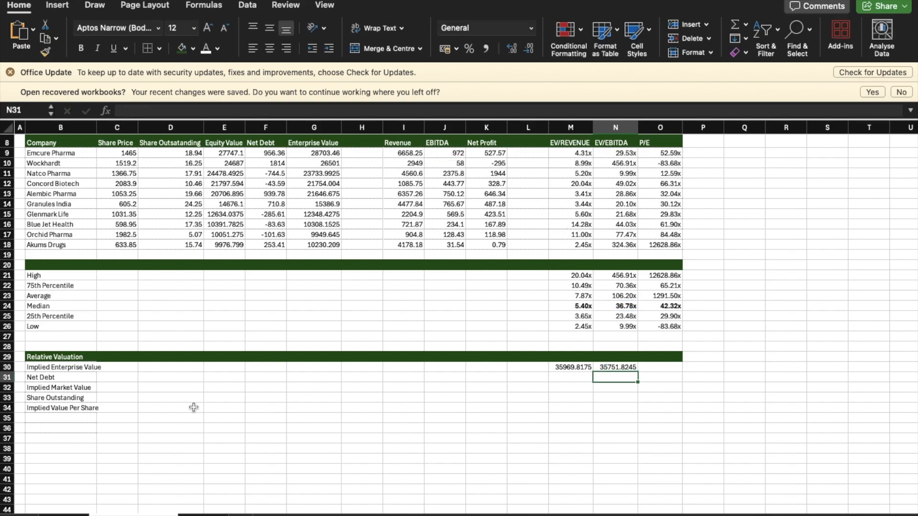
Step: Extend the Relative Valuation heading in B29 to read "Relative Valuation of Emcure Pharma"
click(94, 358)
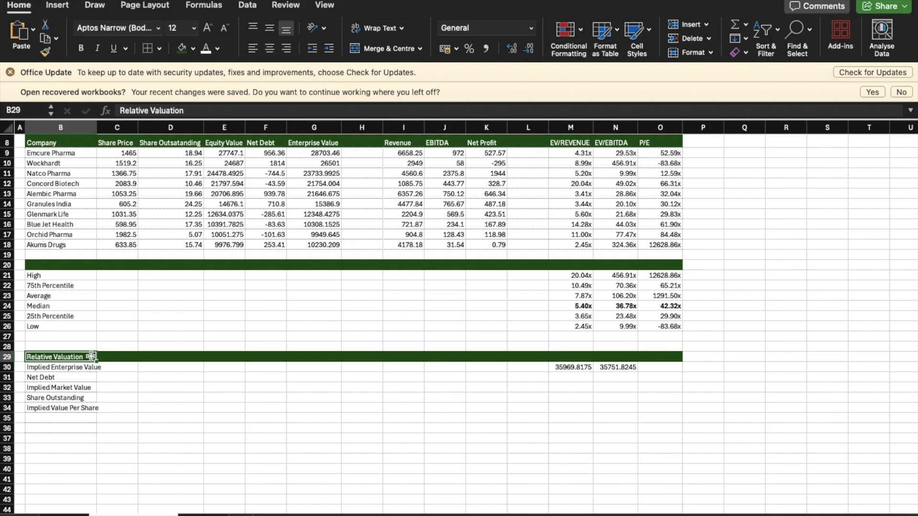
double_click(90, 357)
text(of)
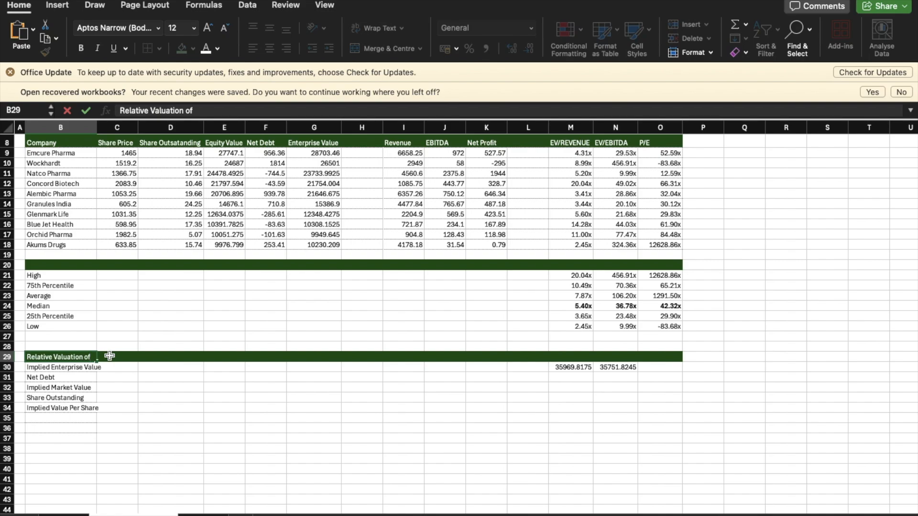
text( Emcure Pharma)
key(Return)
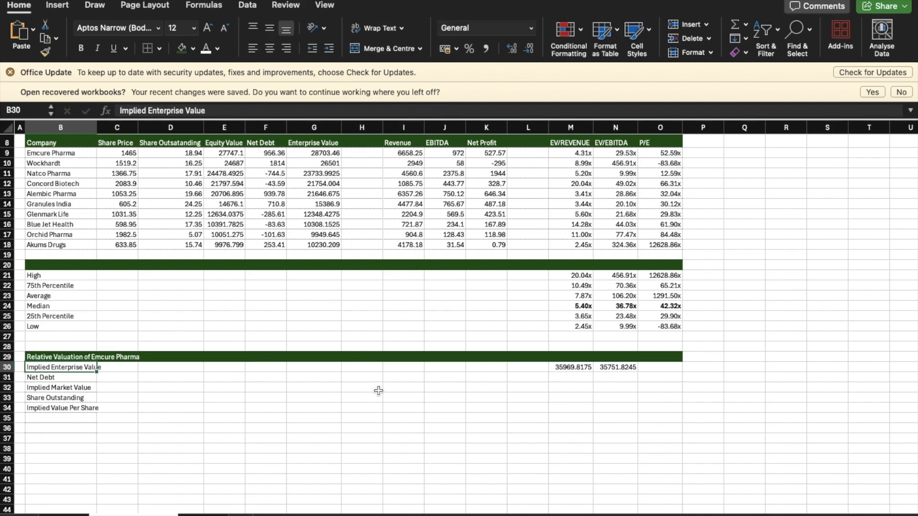
Step: Link the Net Debt cell M31 in the EV/Revenue column to Emcure Pharma's net debt in F9
click(620, 370)
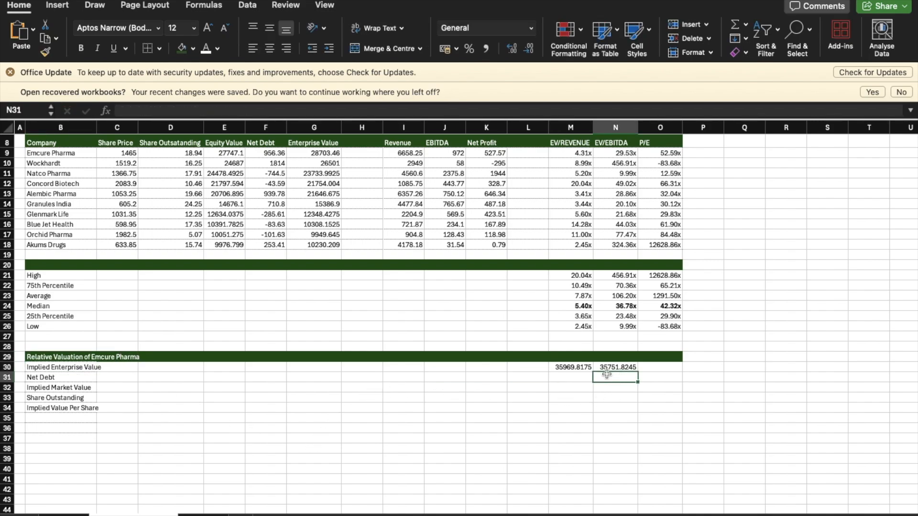
click(591, 370)
click(619, 366)
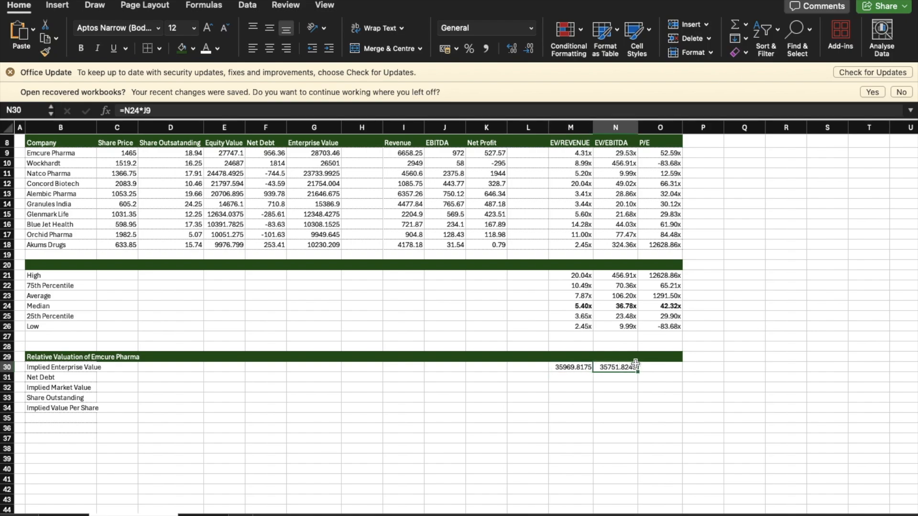
click(573, 376)
text(=)
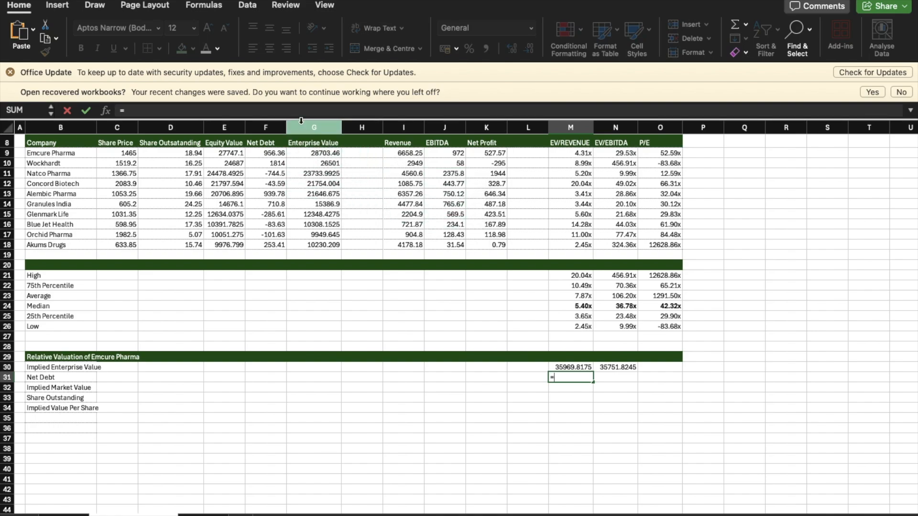
click(276, 154)
key(Return)
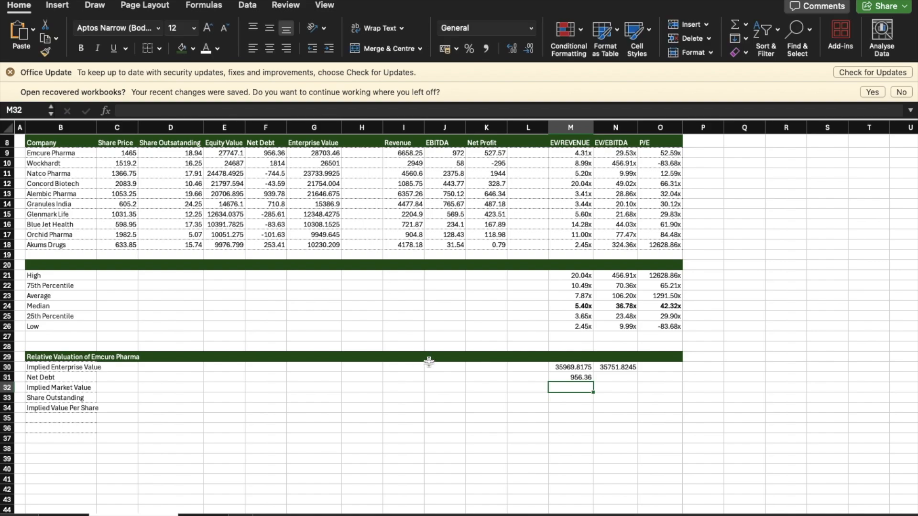
Step: Link the Net Debt cells N31 and O31 in the EV/EBITDA and P/E columns to M31
click(581, 375)
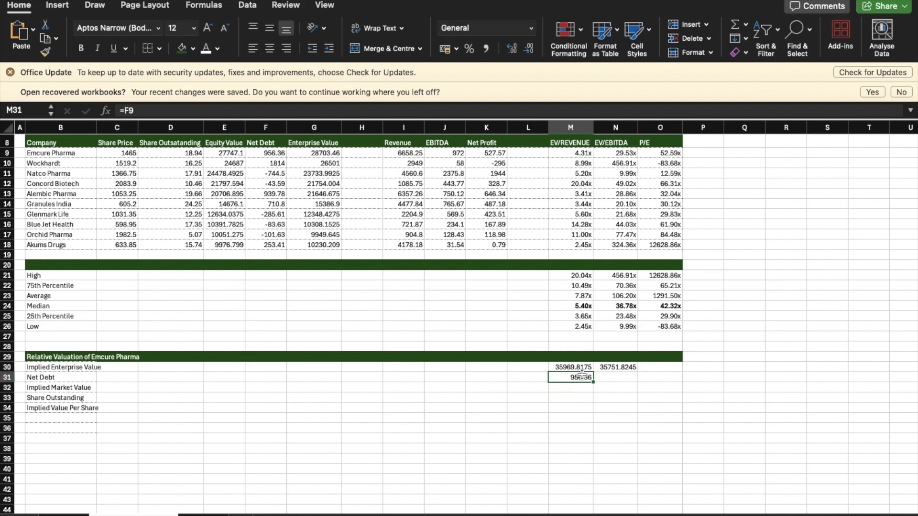
click(607, 377)
text(=)
click(576, 379)
key(Return)
key(Up)
key(Right)
text(=)
click(588, 380)
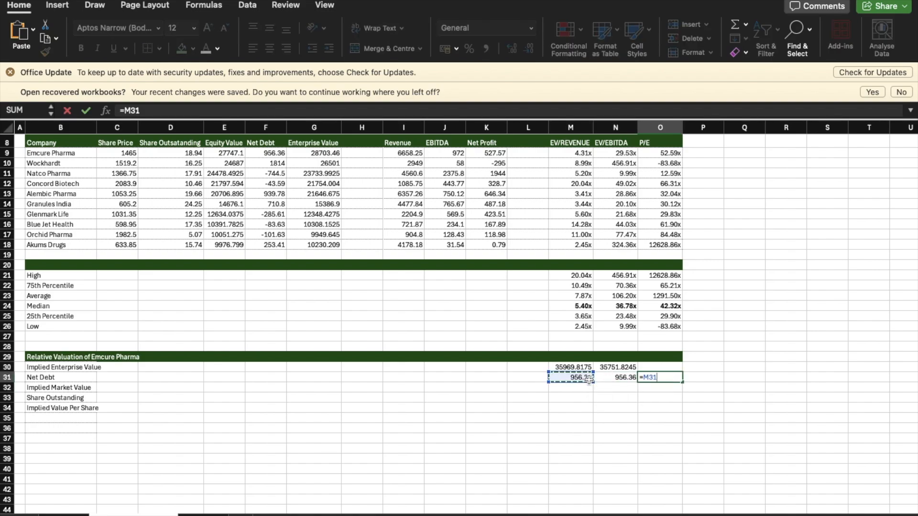
key(Return)
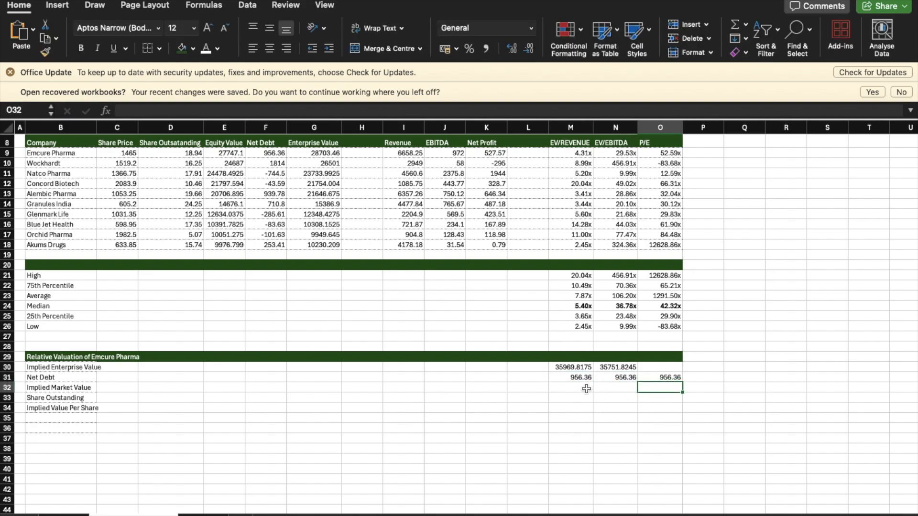
Step: Calculate the Implied Market Value in M32 as implied enterprise value less net debt, =M30-M31, and fill it across to O32
click(587, 388)
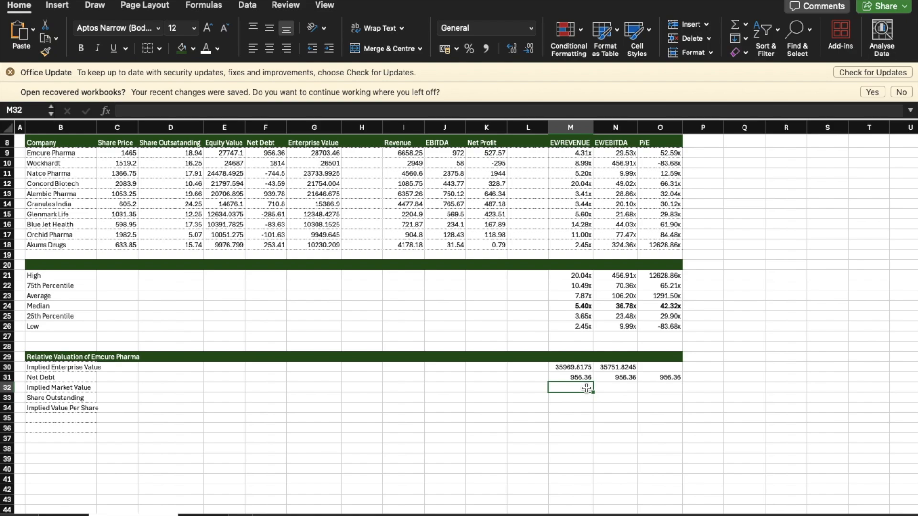
text(=)
click(581, 366)
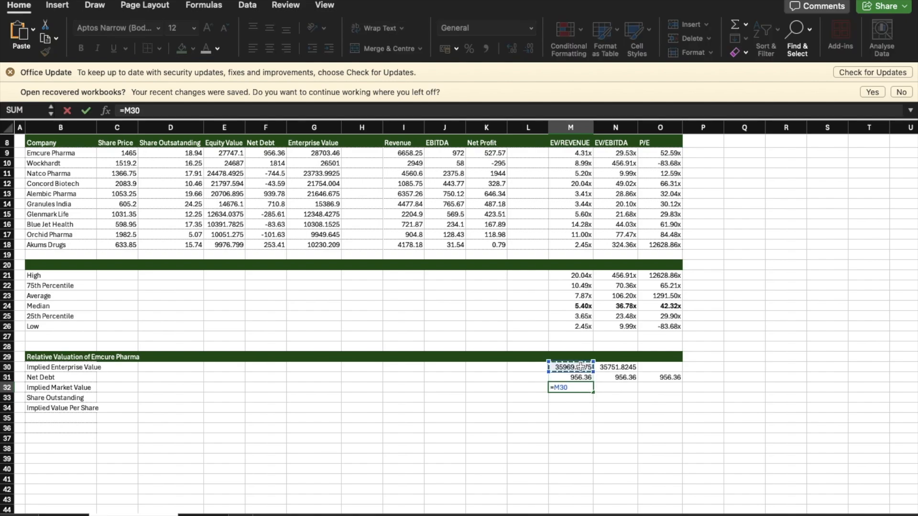
text(-)
click(583, 376)
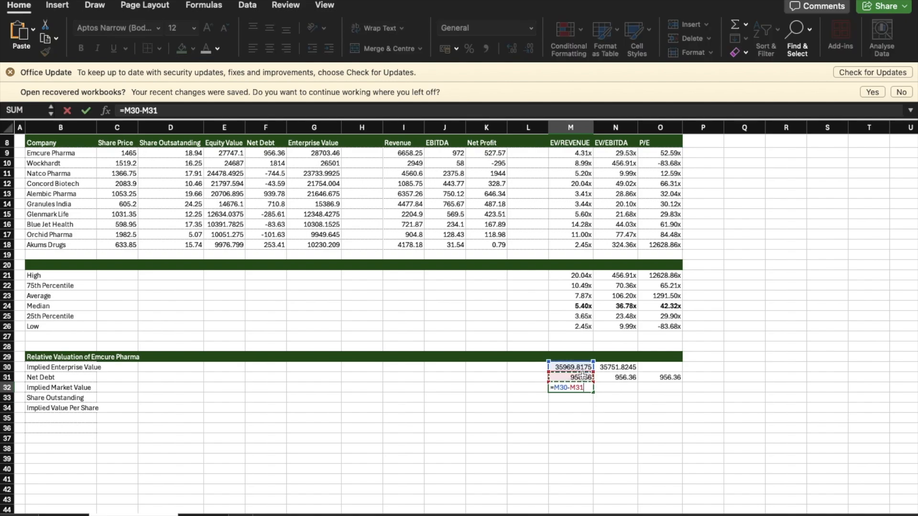
key(Return)
click(579, 387)
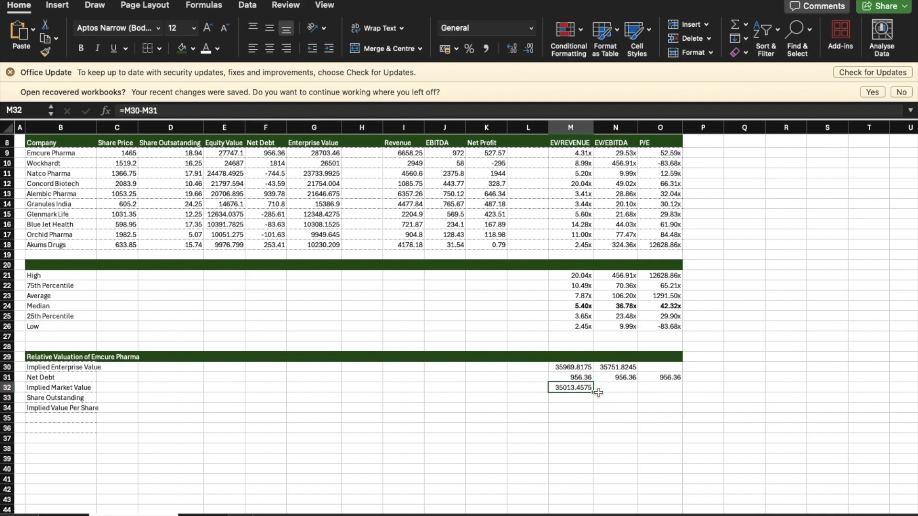
drag(599, 392, 668, 391)
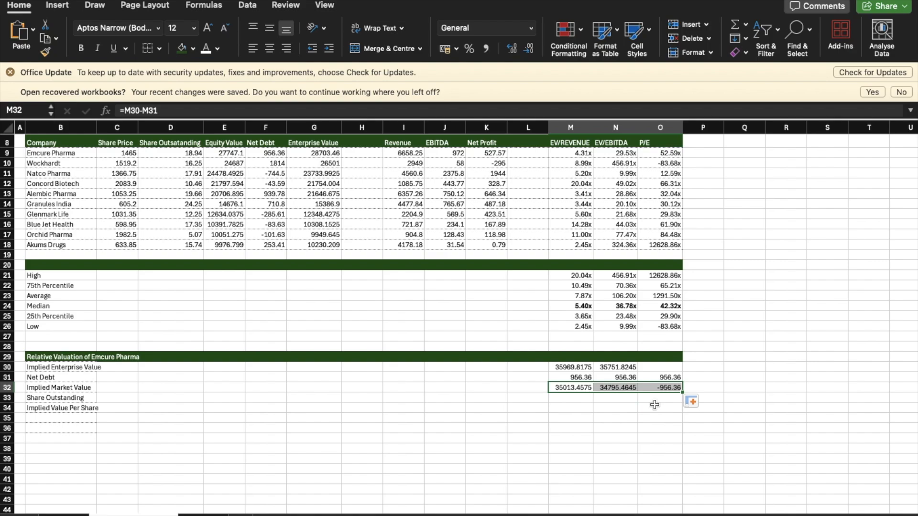
Step: Replace the P/E-based Implied Market Value in O32 with the median P/E times Emcure Pharma's net profit, =O24*K9
click(655, 405)
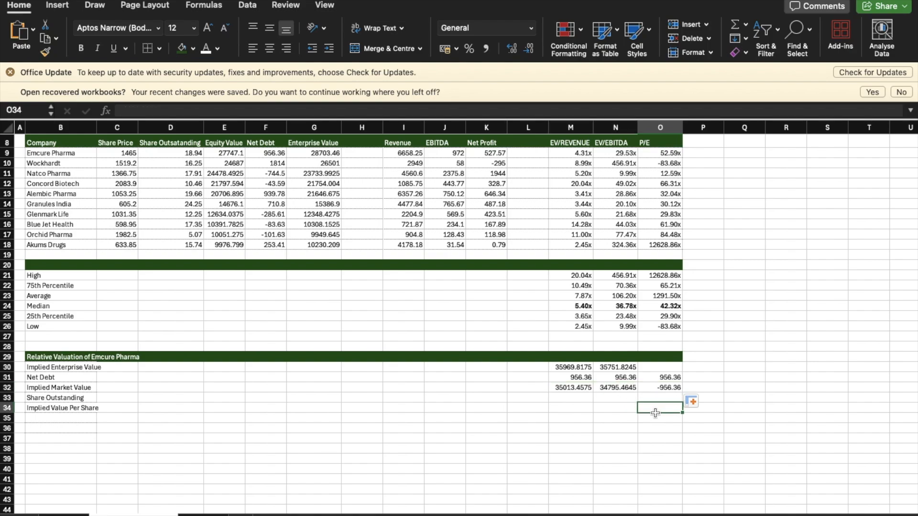
click(663, 388)
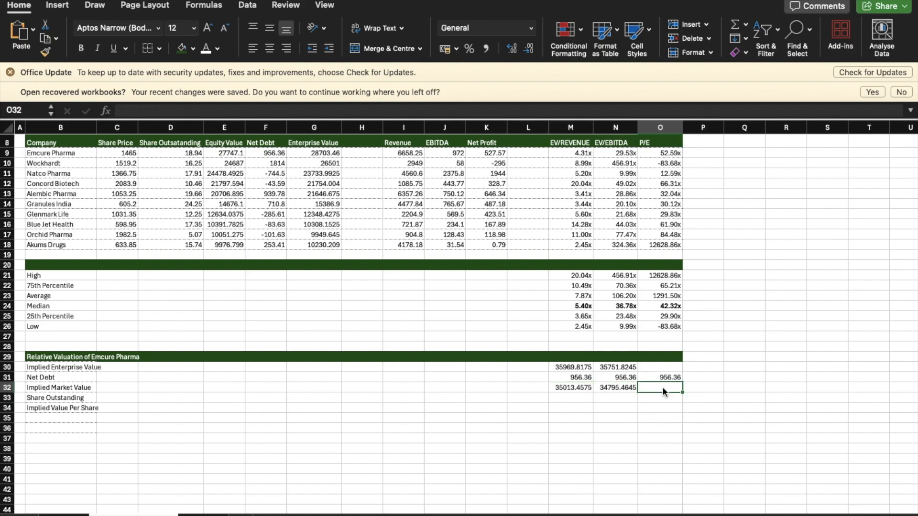
text(=)
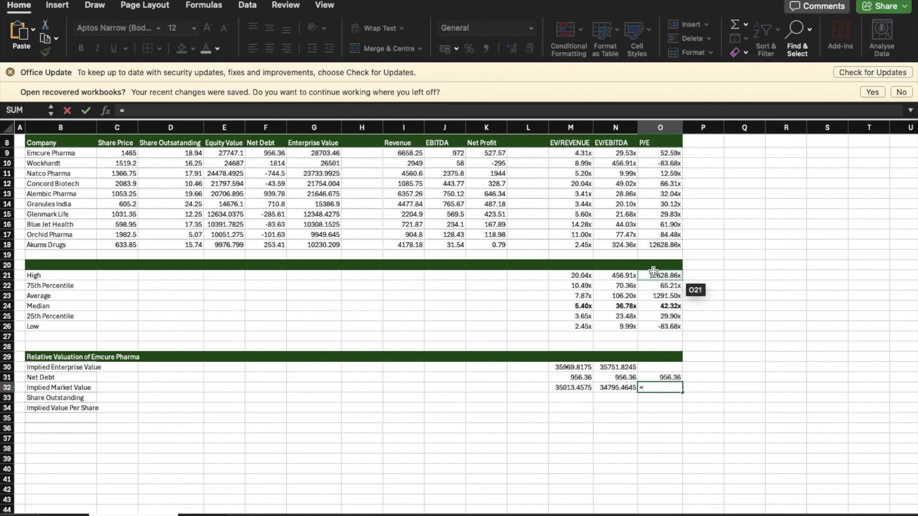
click(659, 306)
text(*)
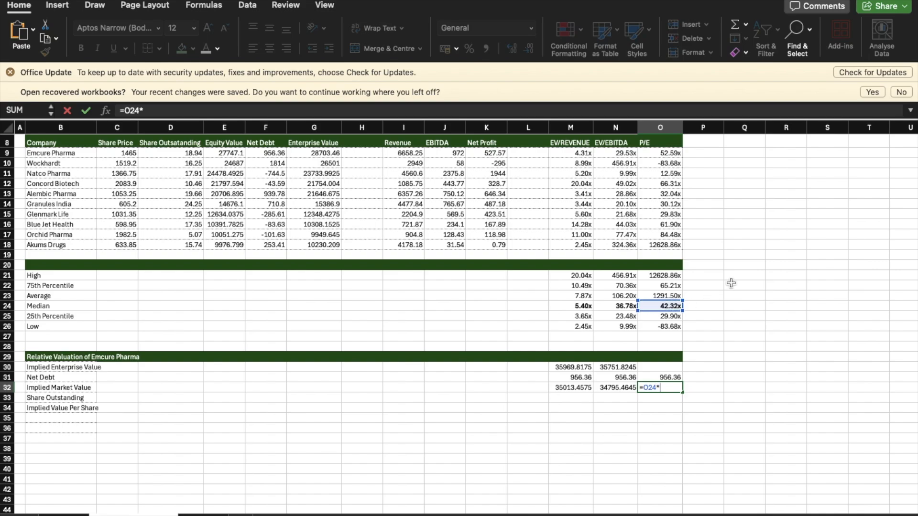
click(500, 153)
key(Return)
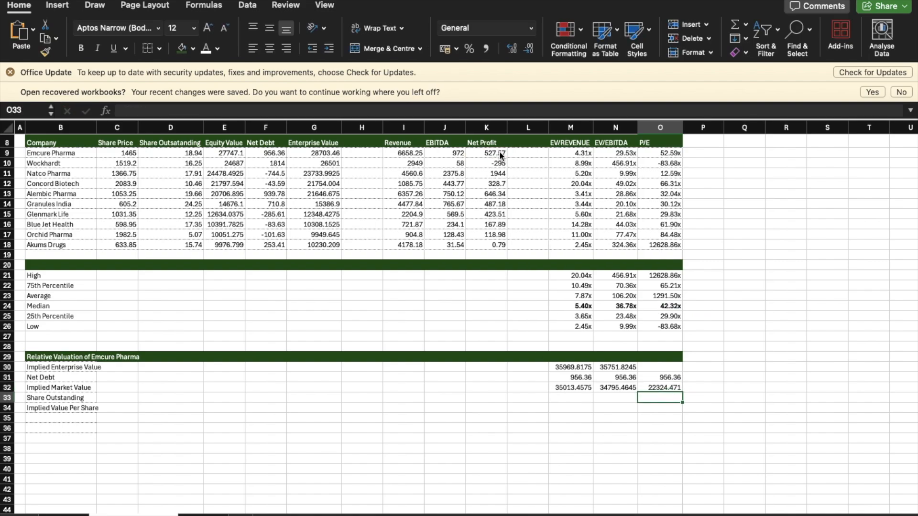
Step: Calculate the P/E-based Implied Enterprise Value in O30 as net debt plus implied market value, =SUM(O31:O32)
click(664, 365)
text(=sum)
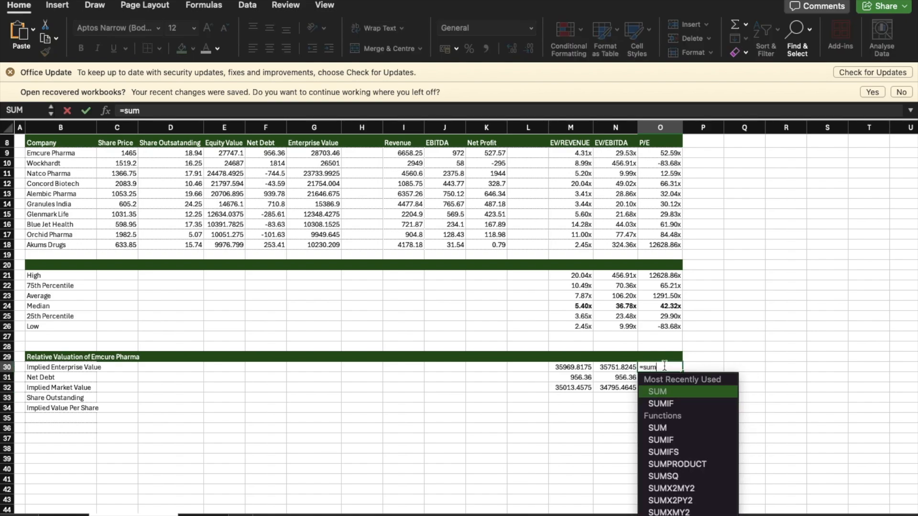
double_click(663, 391)
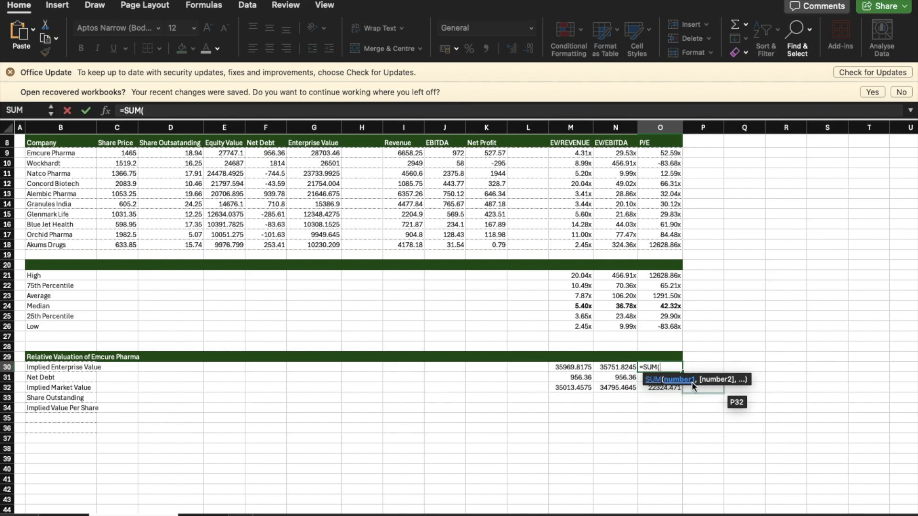
drag(641, 377, 641, 388)
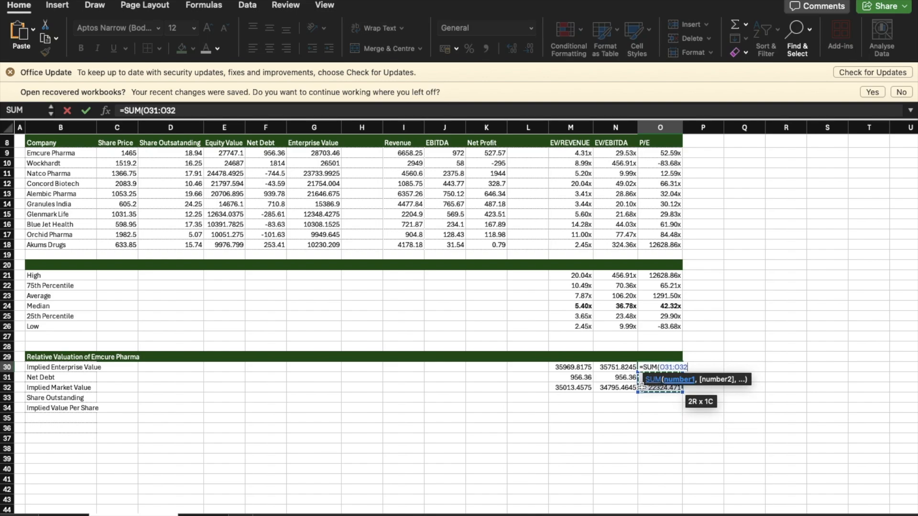
key(Return)
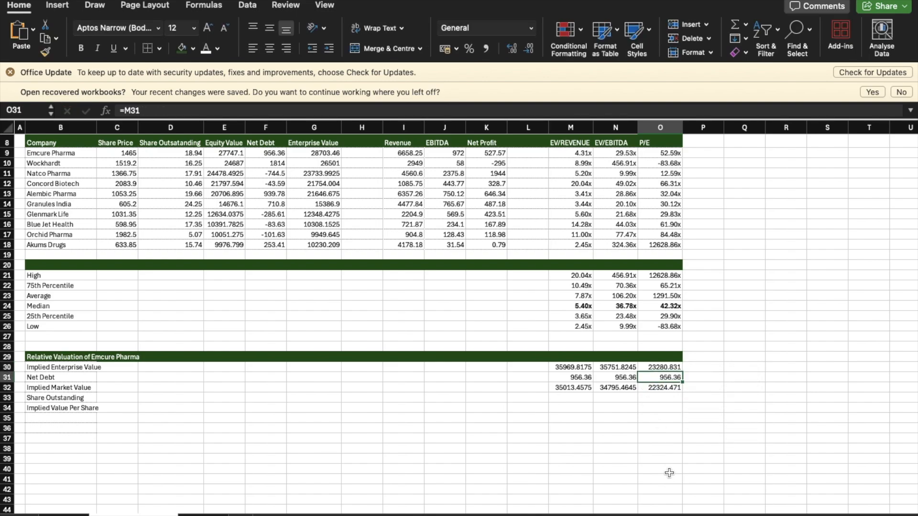
click(655, 448)
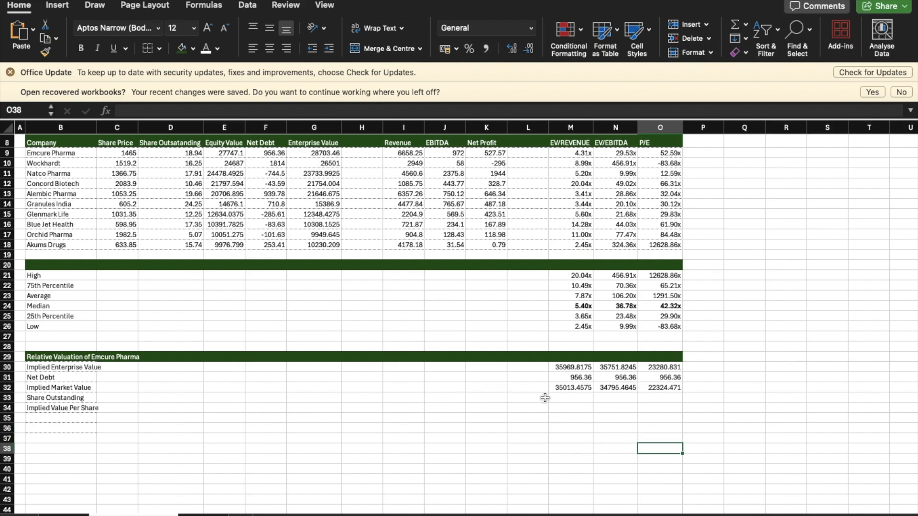
click(566, 397)
drag(653, 377, 655, 384)
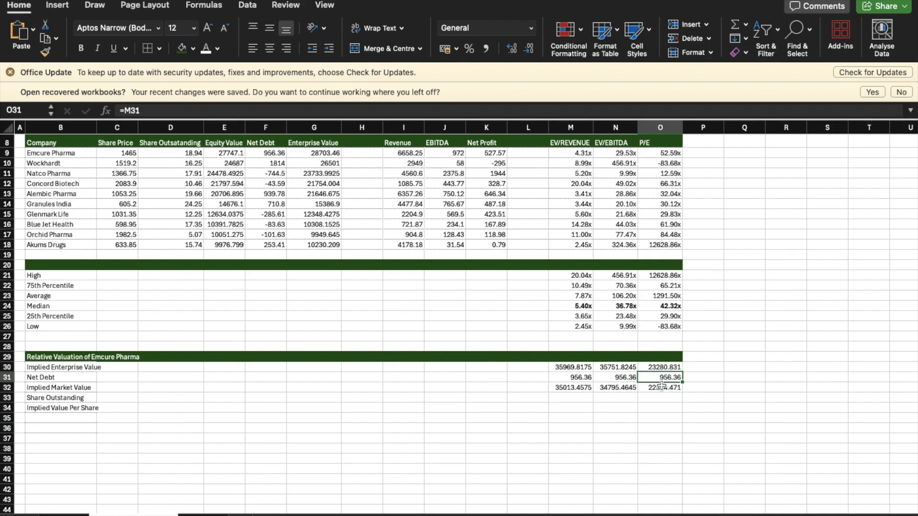
click(659, 387)
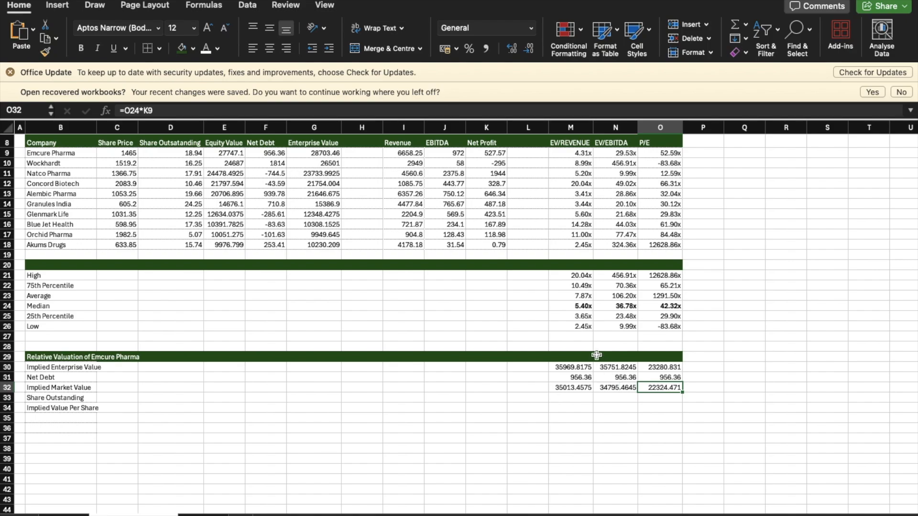
Step: Link the Share Outstanding cell M33 in the EV/Revenue column to Emcure Pharma's shares outstanding in D9
click(574, 396)
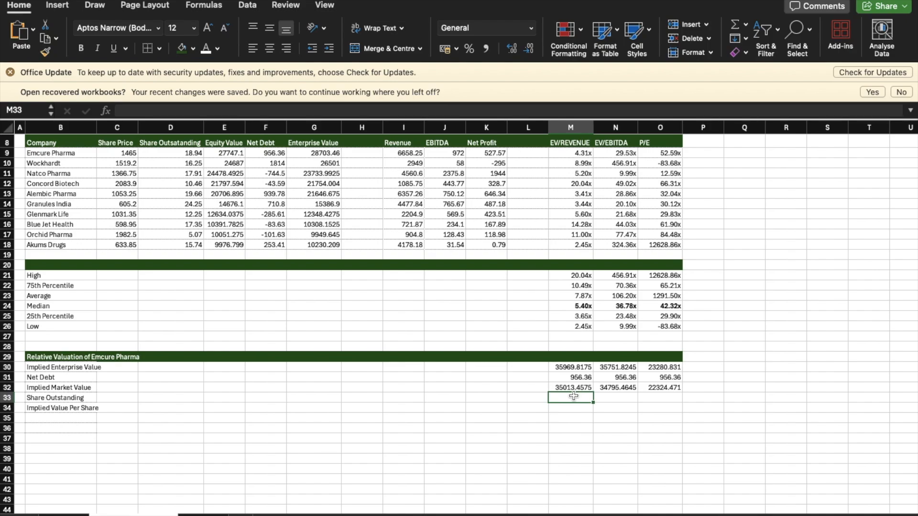
text(=)
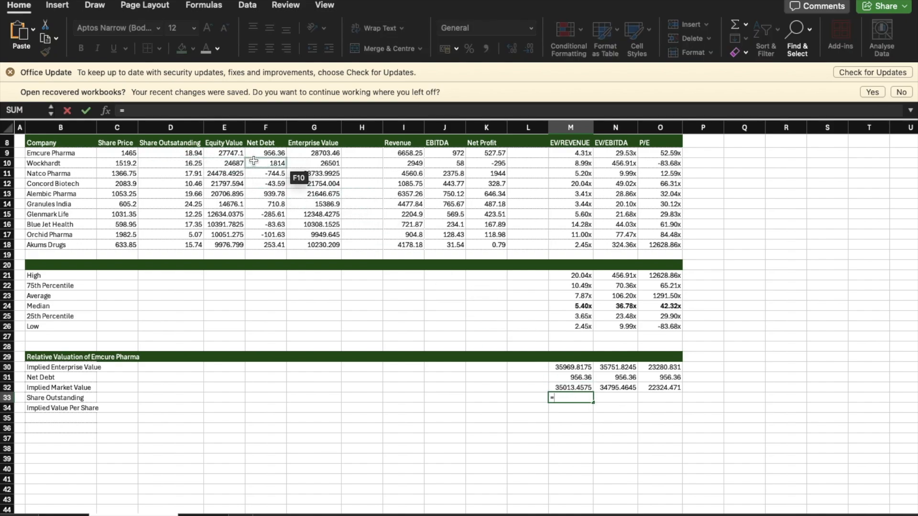
click(177, 155)
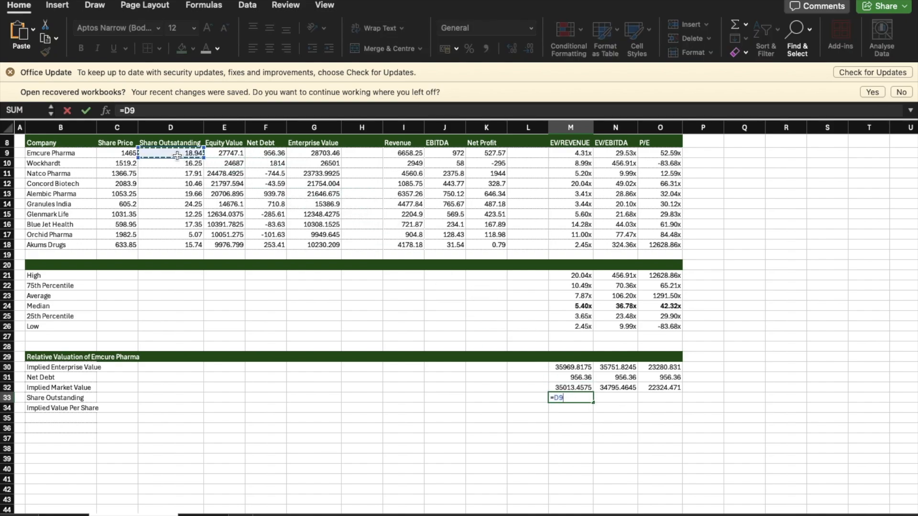
key(Return)
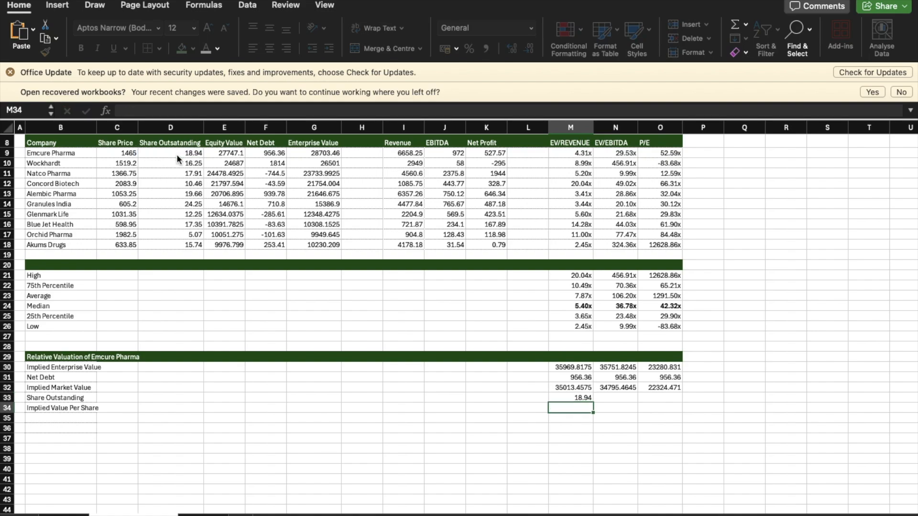
Step: Link the Share Outstanding cell N33 to M33 and the P/E column's cell O33 to N33
click(615, 400)
text(=)
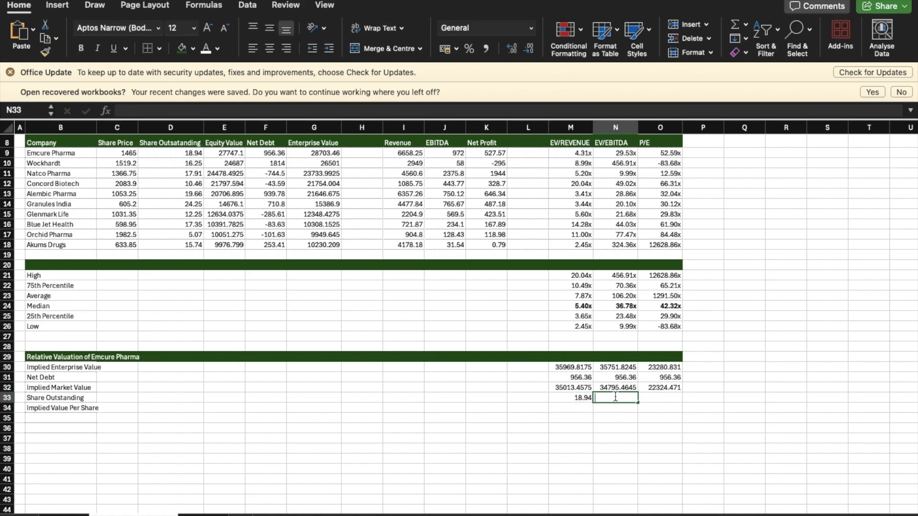
click(581, 397)
key(Return)
drag(581, 397, 670, 403)
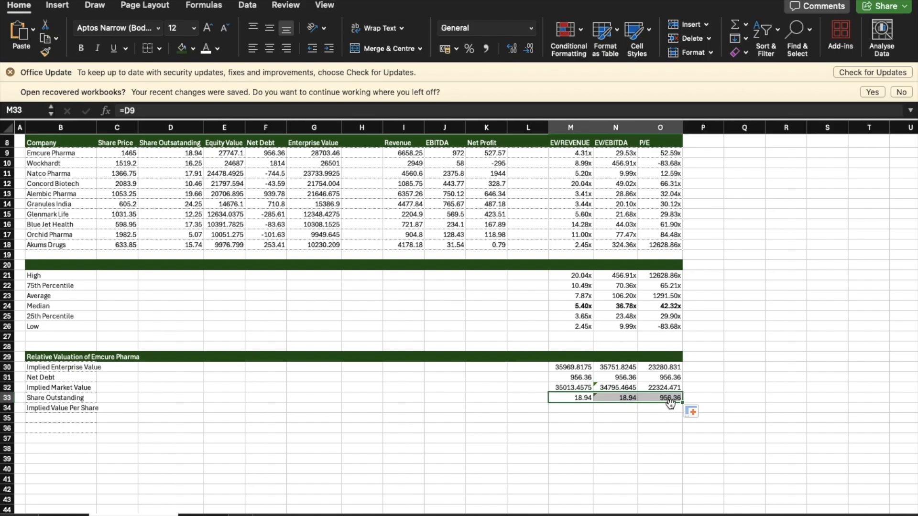
click(670, 401)
key(Delete)
text(=)
click(622, 397)
key(Return)
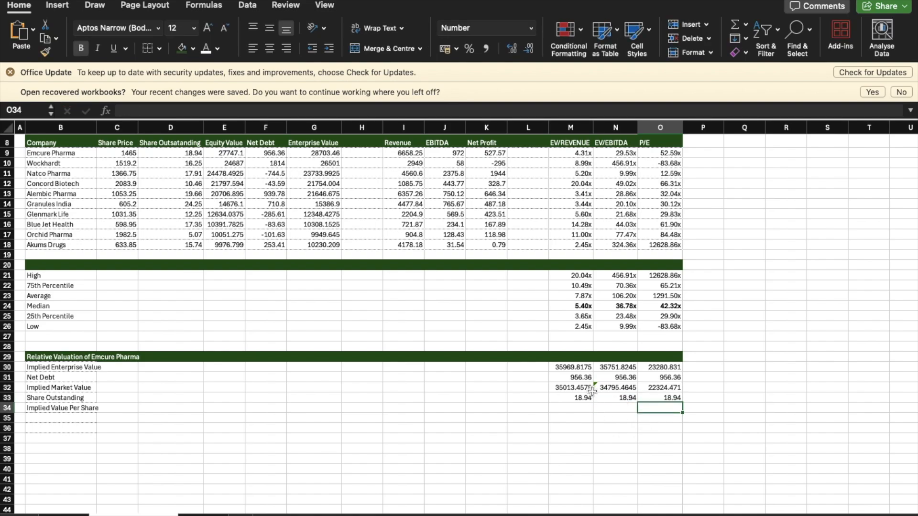
Step: Calculate the Implied Value Per Share in M34 as implied market value divided by shares outstanding, =M32/M33, and fill it across to O34
click(574, 406)
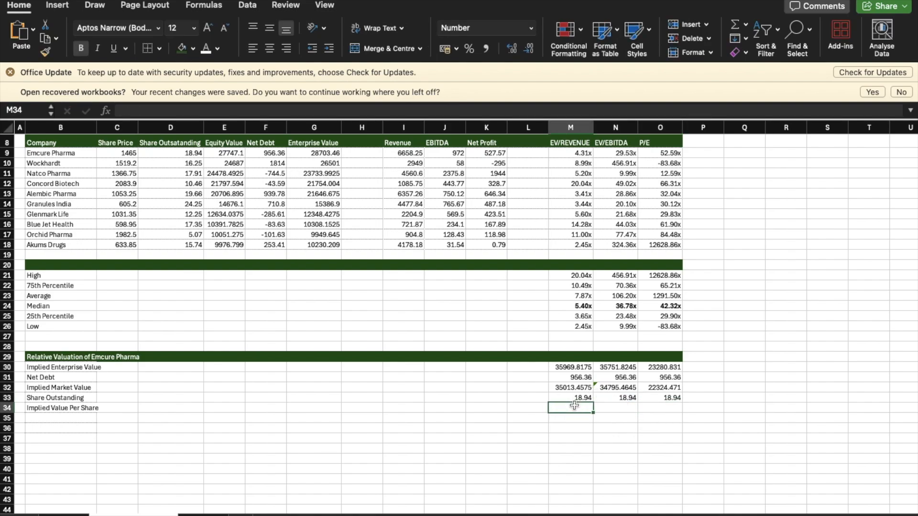
text(=)
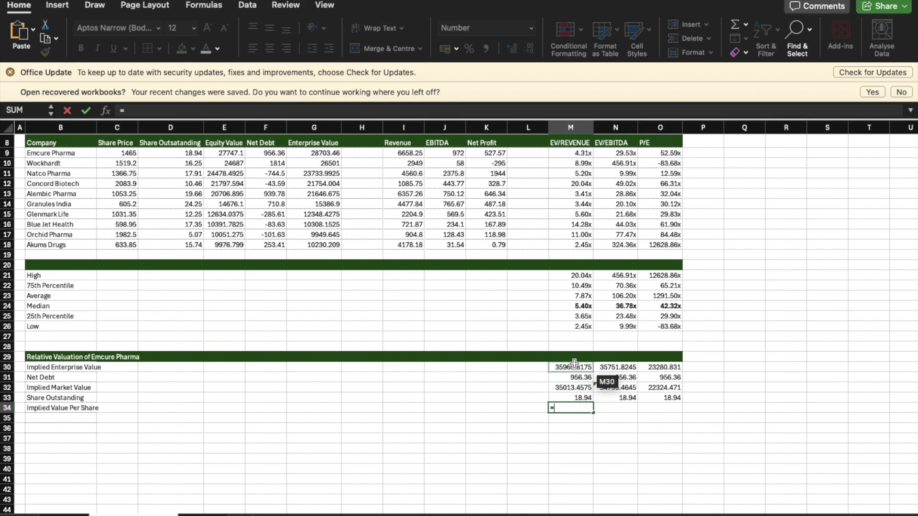
click(577, 388)
text(/)
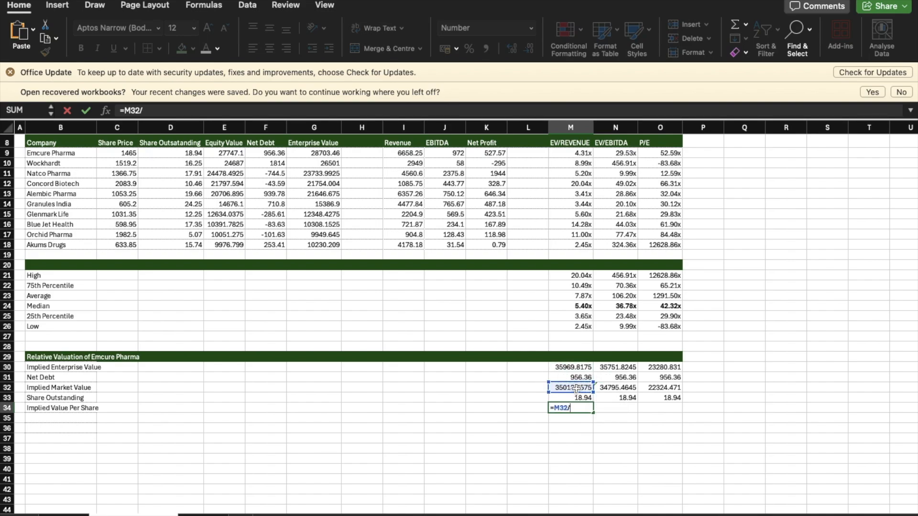
click(580, 397)
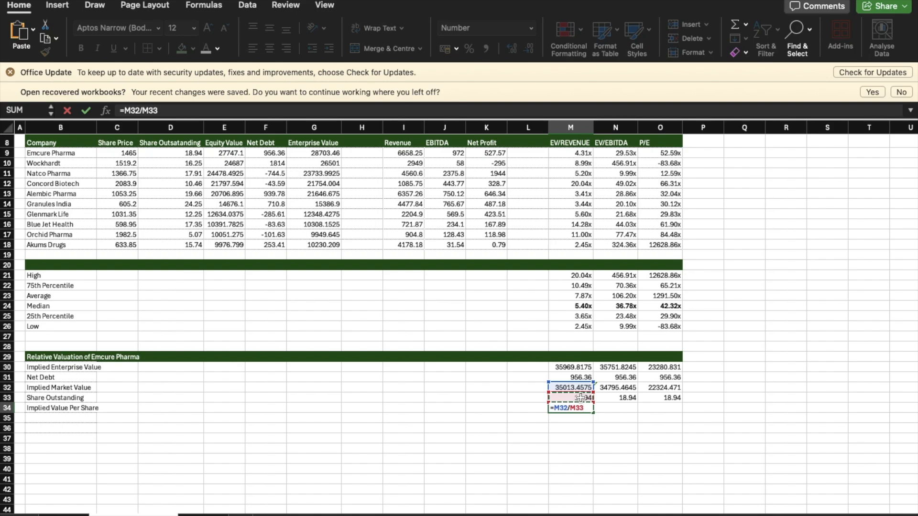
key(Return)
click(589, 409)
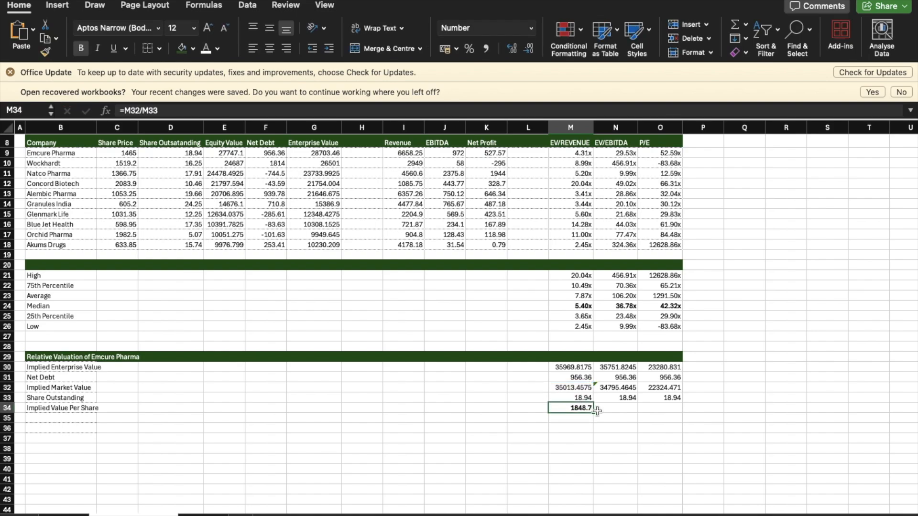
click(602, 412)
click(582, 409)
drag(593, 412, 683, 415)
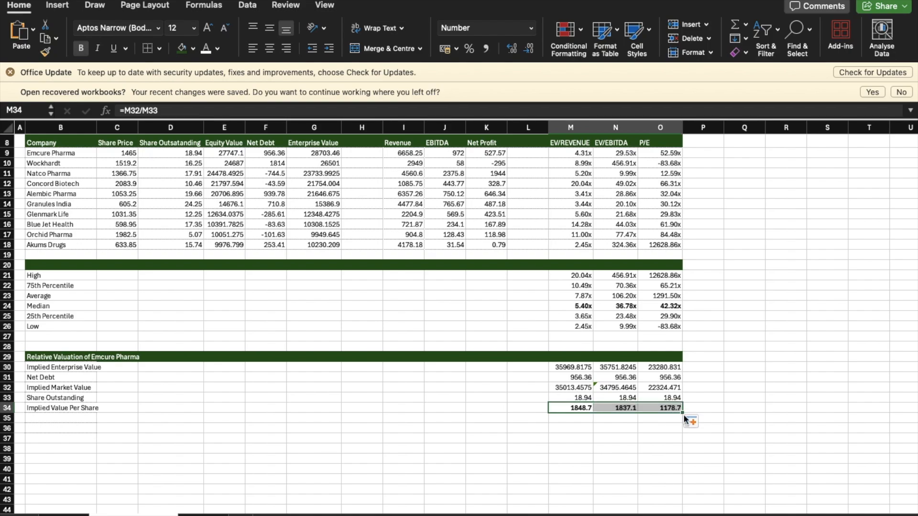
click(665, 448)
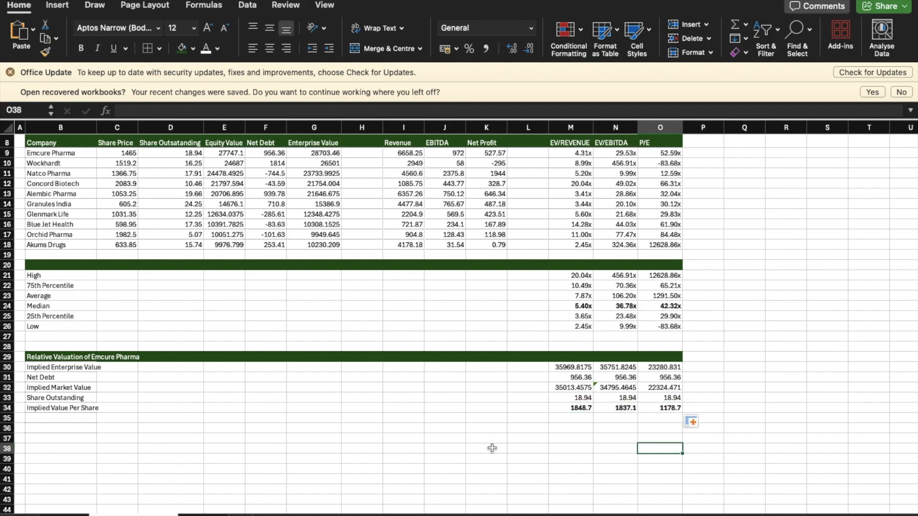
Step: Add the row label "Valuation" in B36, below the Implied Value Per Share row
click(75, 419)
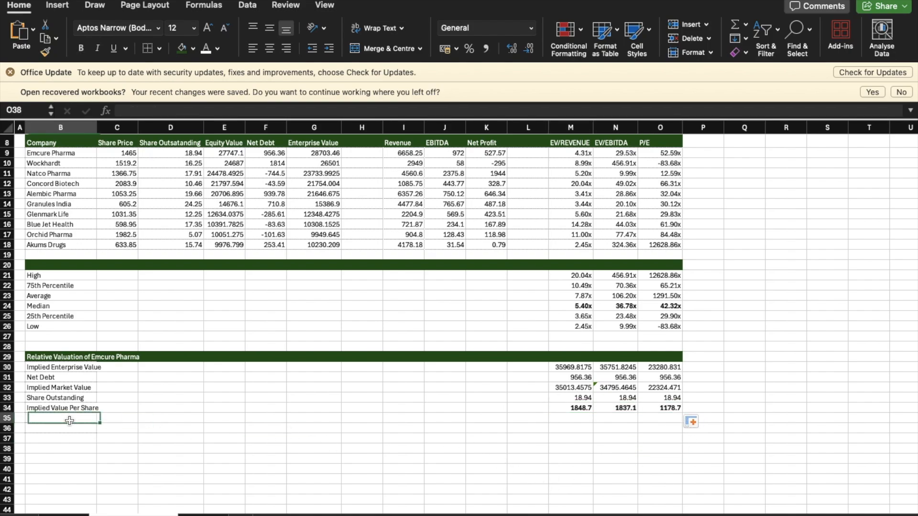
click(69, 430)
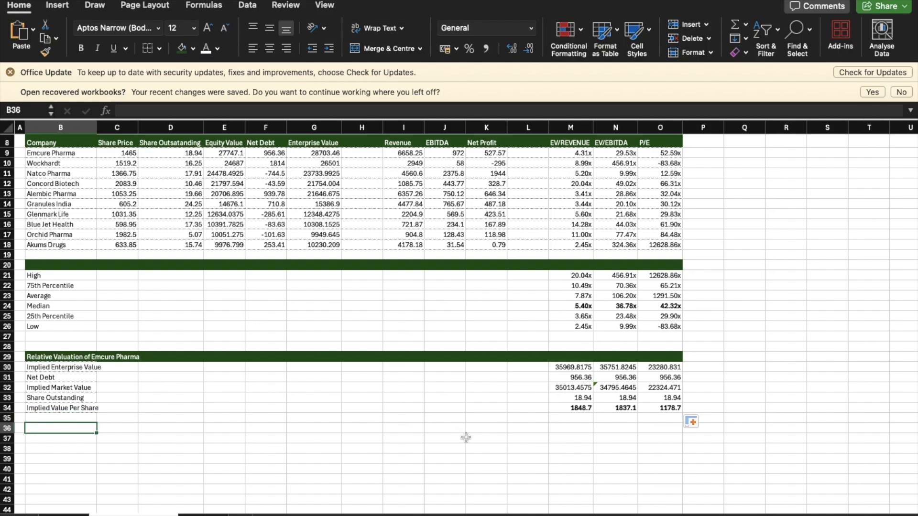
text(Valuation)
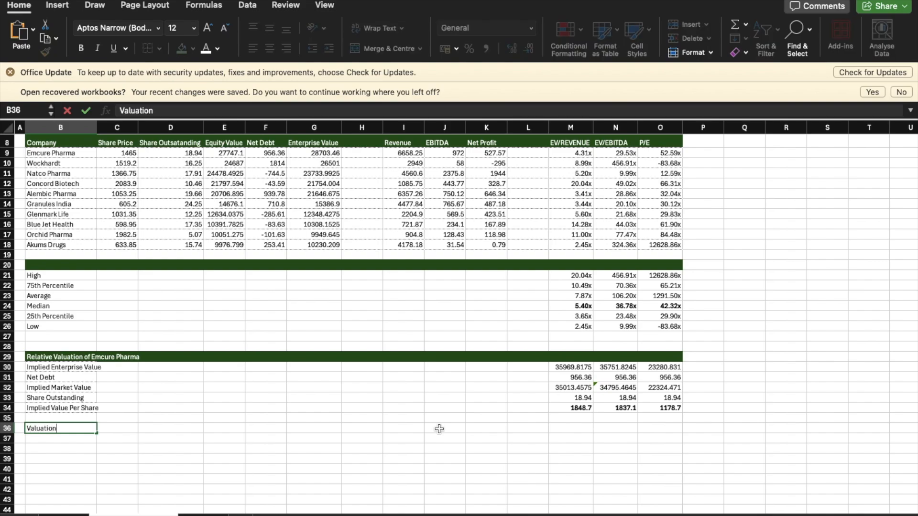
key(Return)
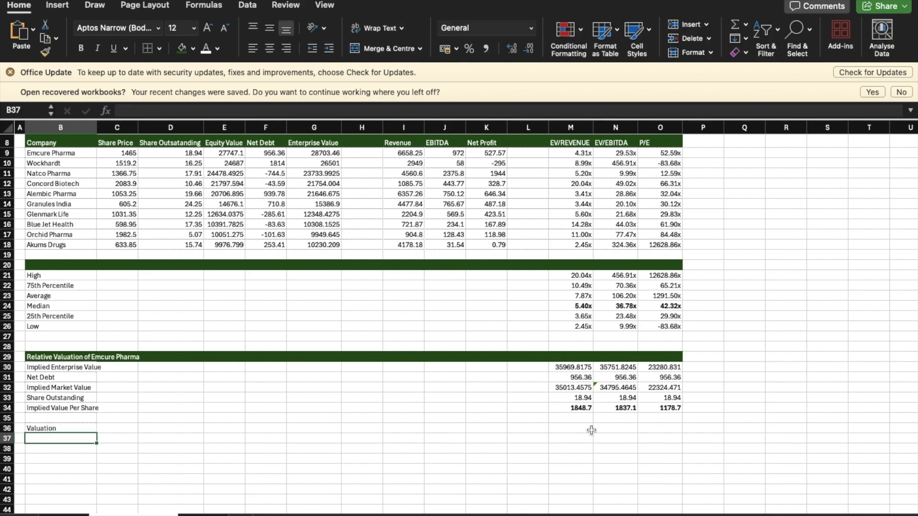
Step: Enter =IF(M34>C9,"Undervalued","Overvalued") in M36 to compare implied value with share price, and fill it across to O36
click(587, 427)
text(=)
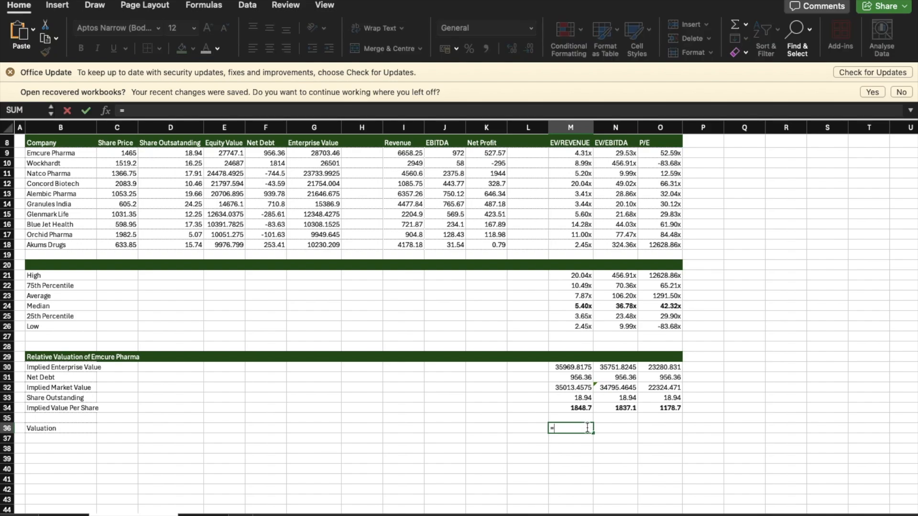
text(if)
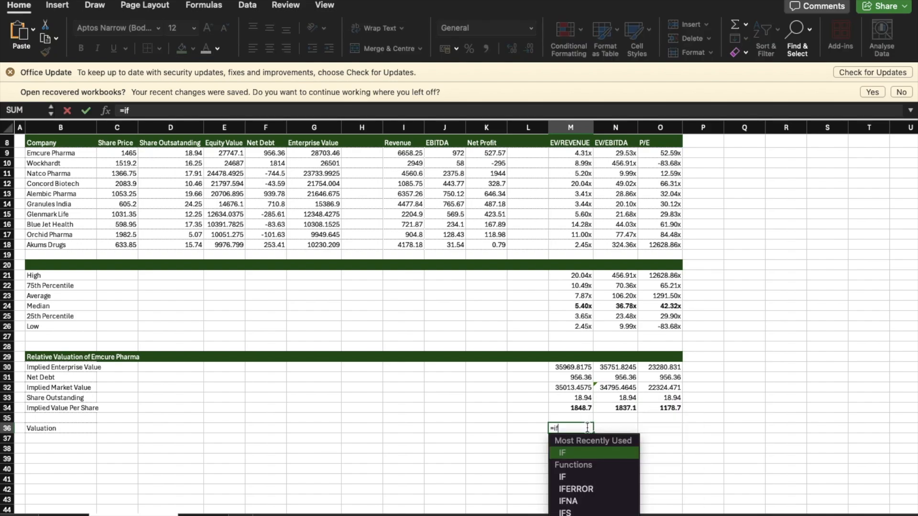
double_click(591, 452)
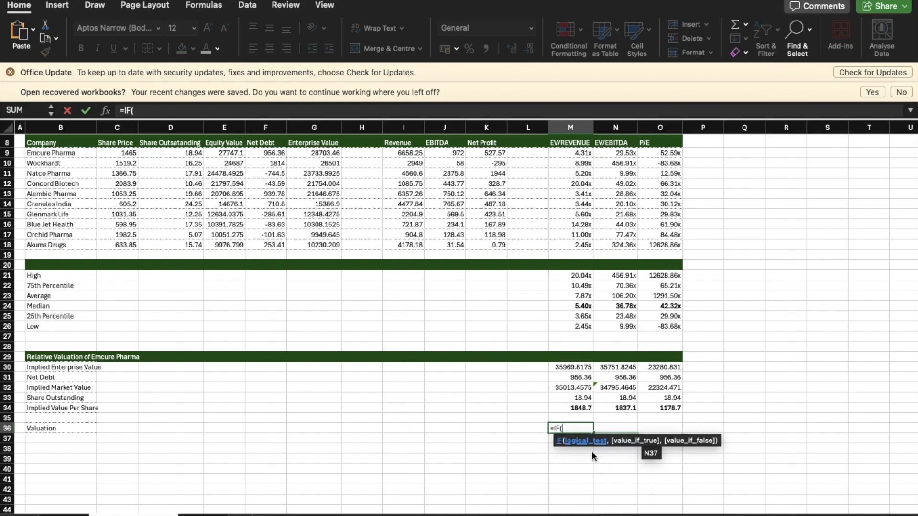
click(587, 408)
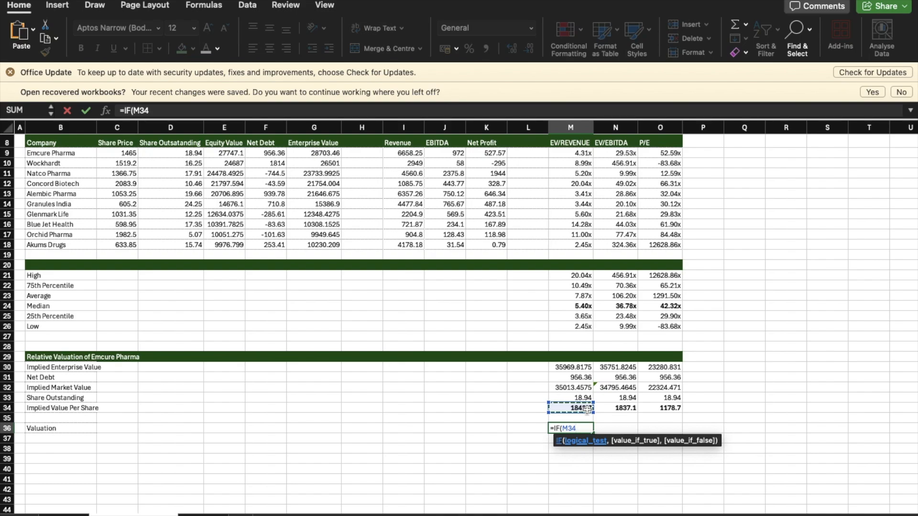
text(>)
click(128, 152)
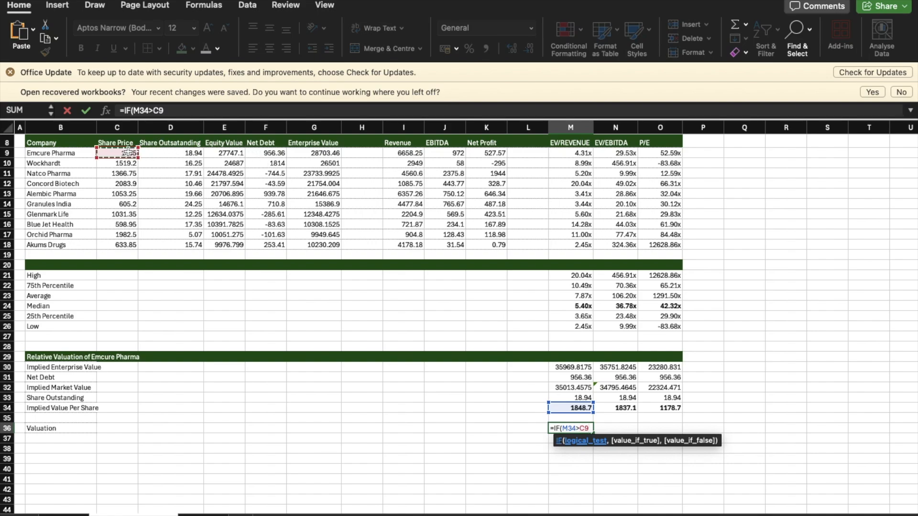
text(,)
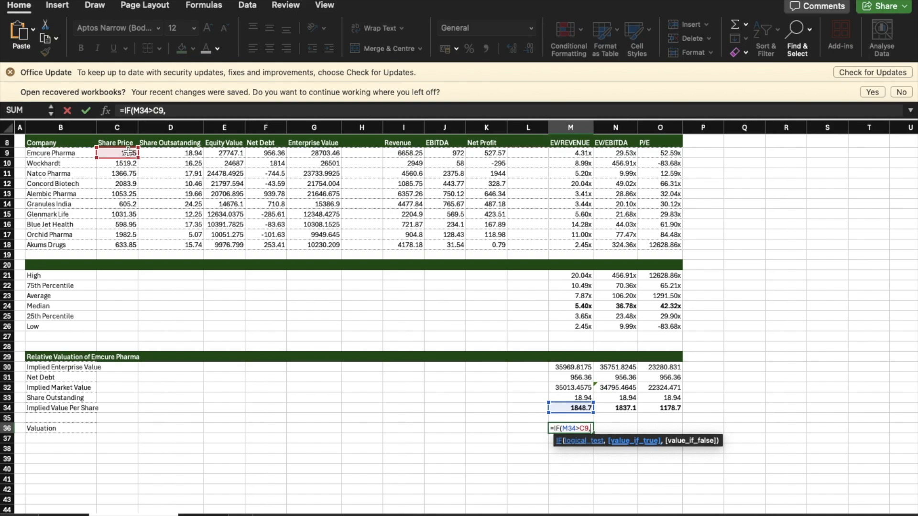
text("Undervalued)
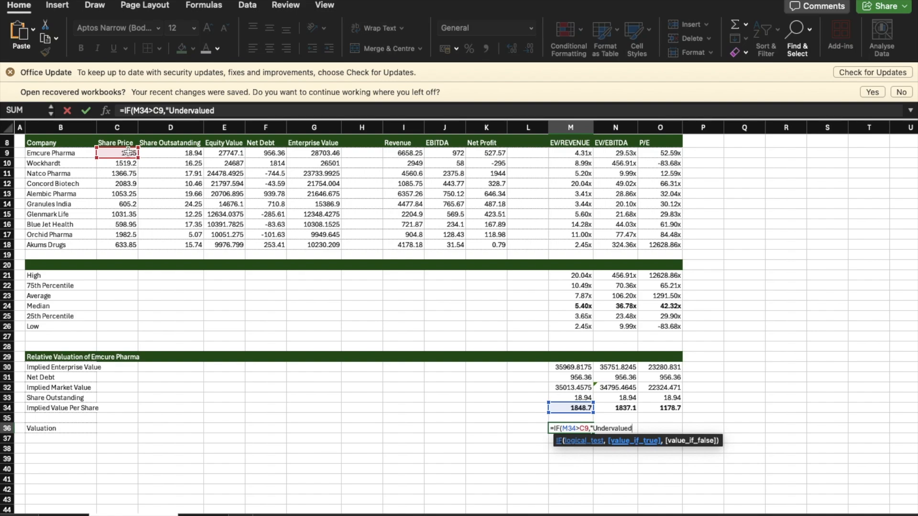
text(",)
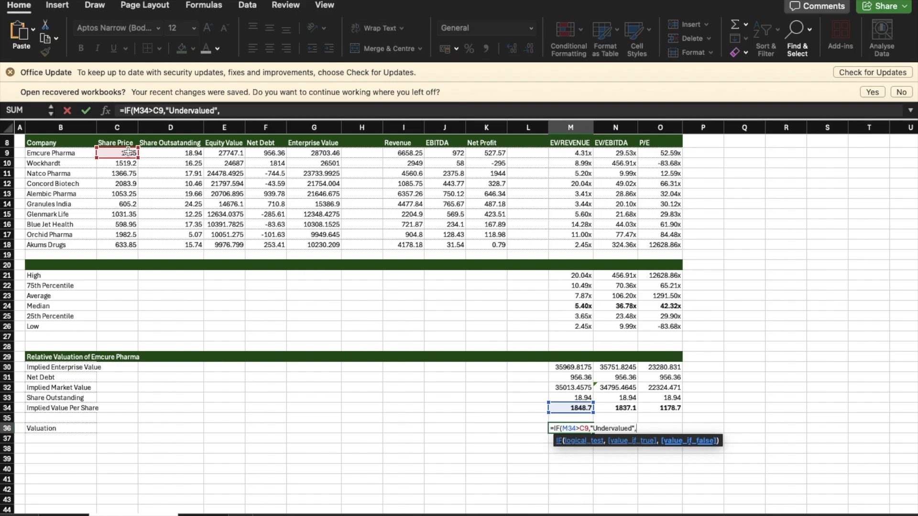
text("Overvalued)
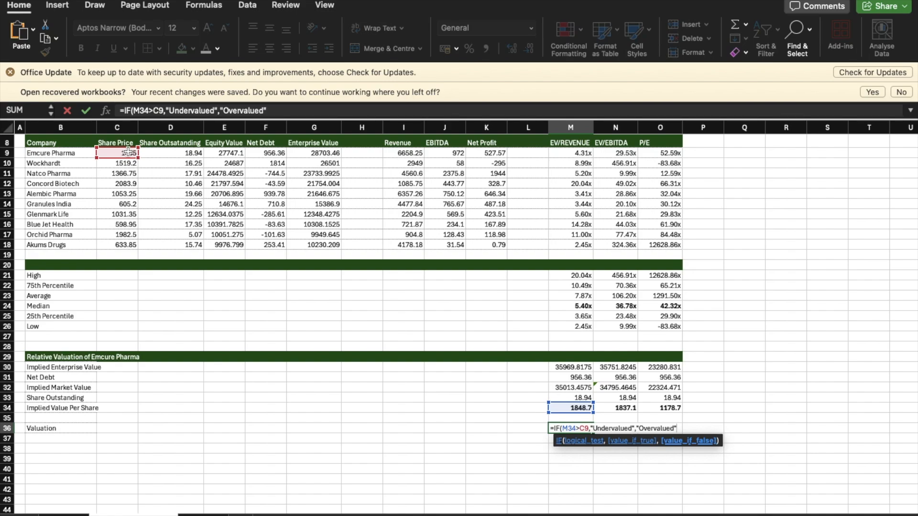
text(")
key(Return)
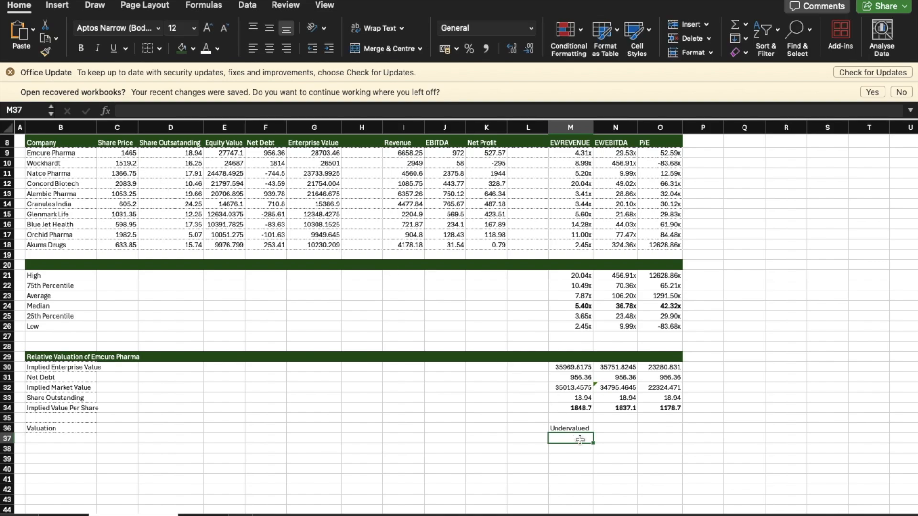
click(585, 428)
drag(593, 433, 672, 434)
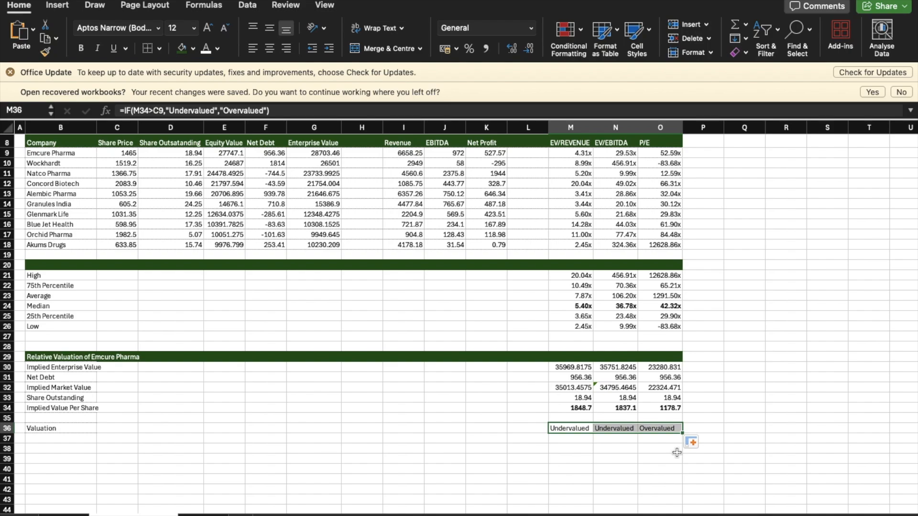
click(579, 409)
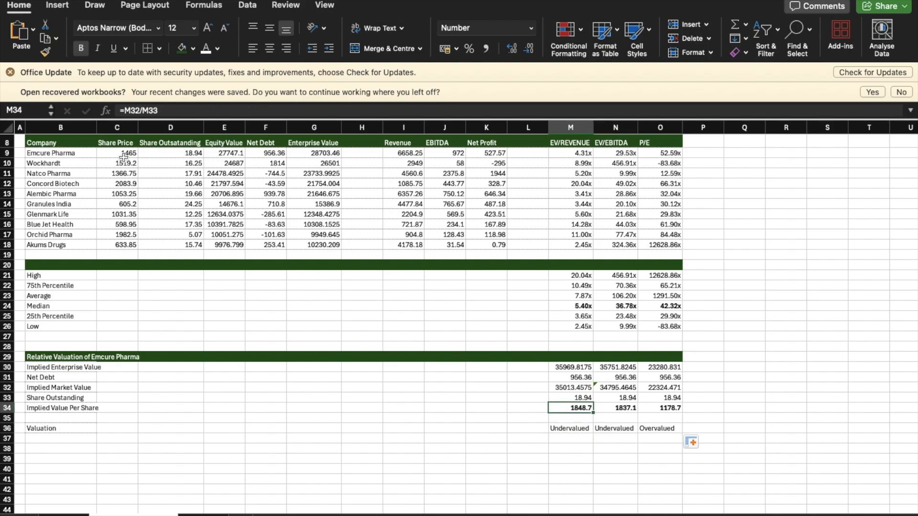
click(628, 407)
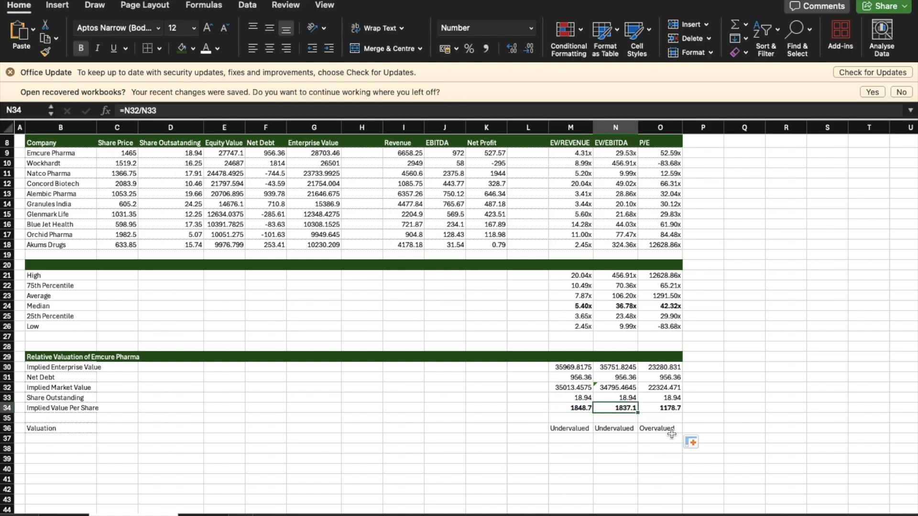
click(670, 408)
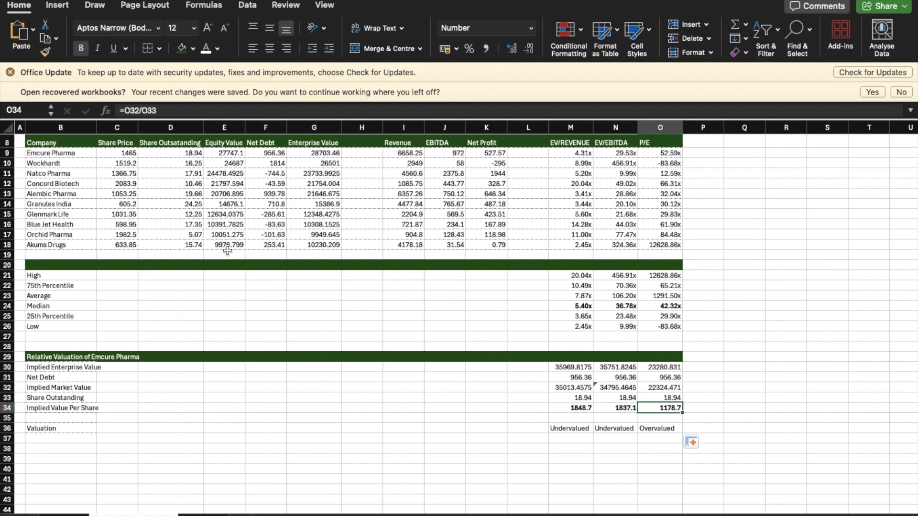
Step: Make the valuation verdicts in M36:O36 bold
click(662, 428)
drag(564, 429, 667, 429)
click(80, 48)
click(415, 415)
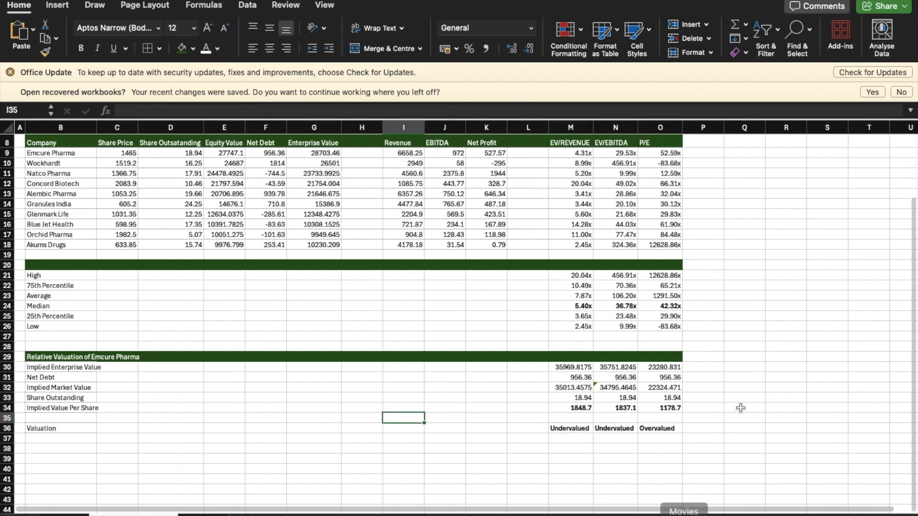
Step: Shade the P/E valuation verdict in O36 with a light orange fill
click(661, 425)
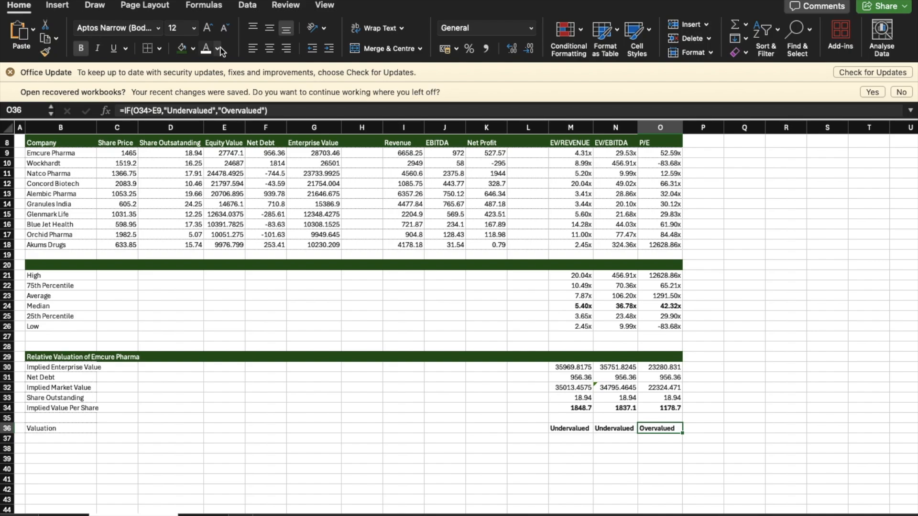
click(193, 49)
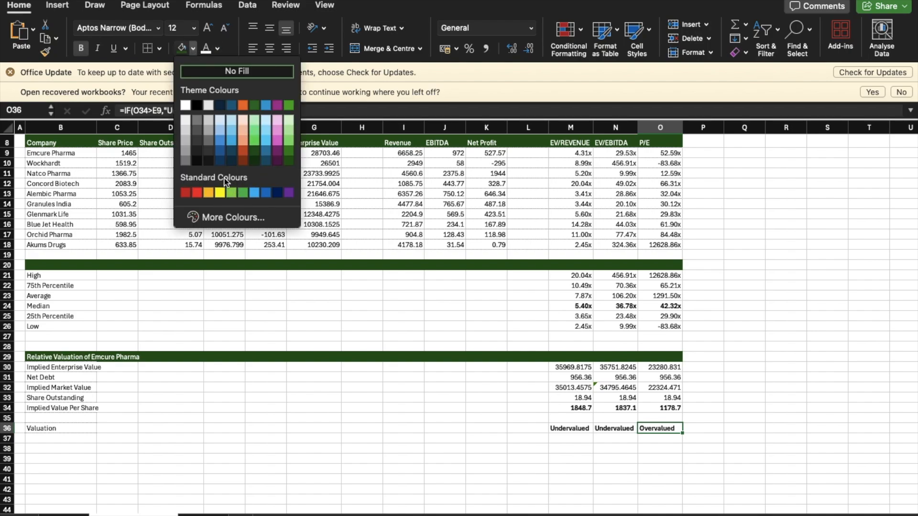
click(243, 132)
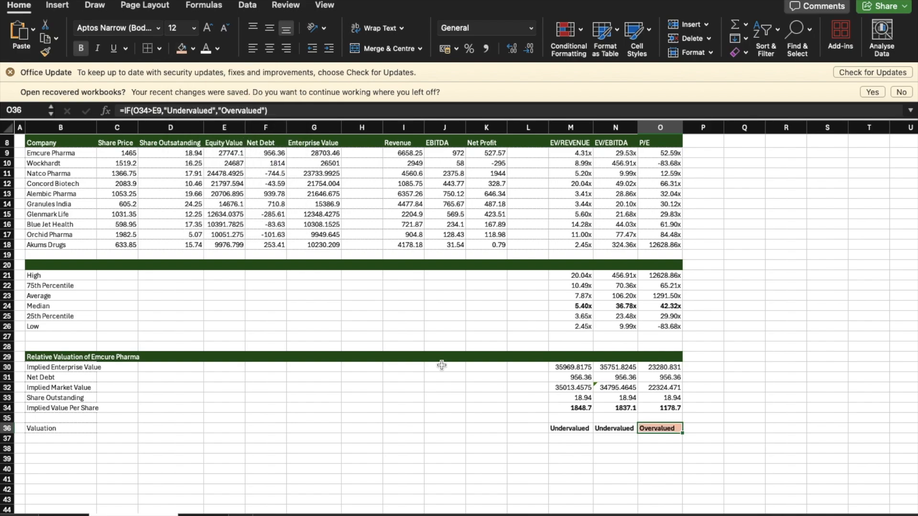
Step: Shade the EV/Revenue and EV/EBITDA valuation verdicts in M36:N36 with a light green fill
click(563, 436)
click(557, 427)
drag(558, 427, 615, 428)
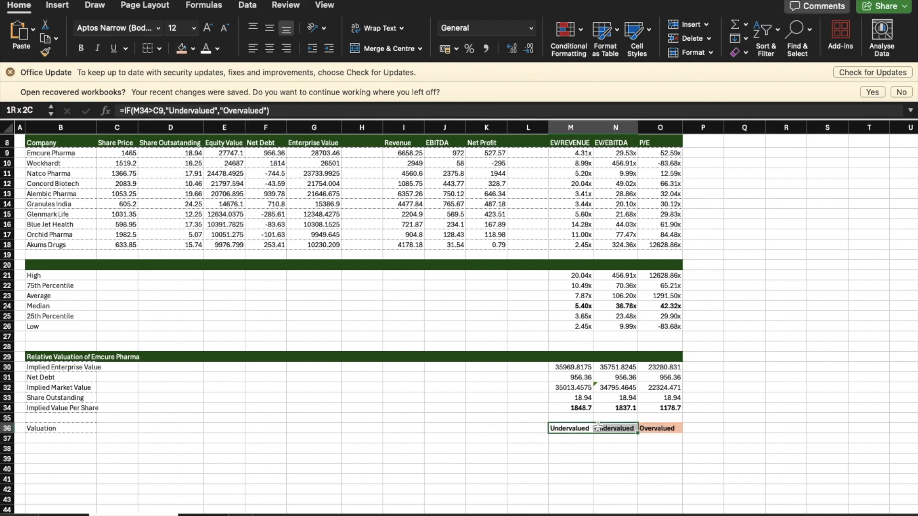
click(194, 49)
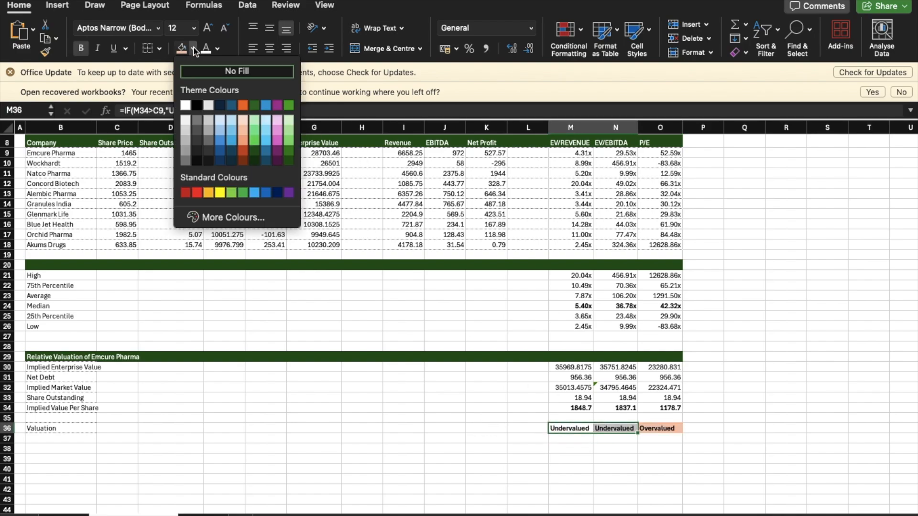
click(256, 125)
click(362, 275)
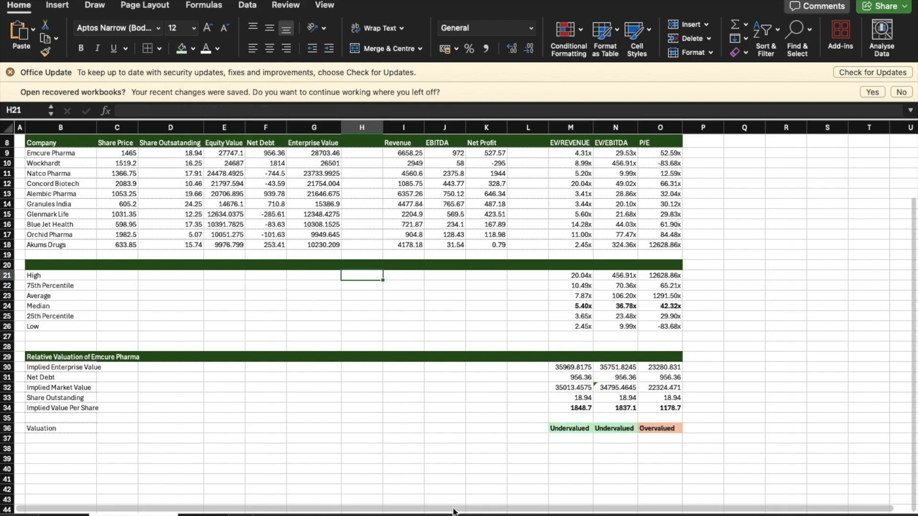
click(437, 440)
scroll(436, 445, up, 3)
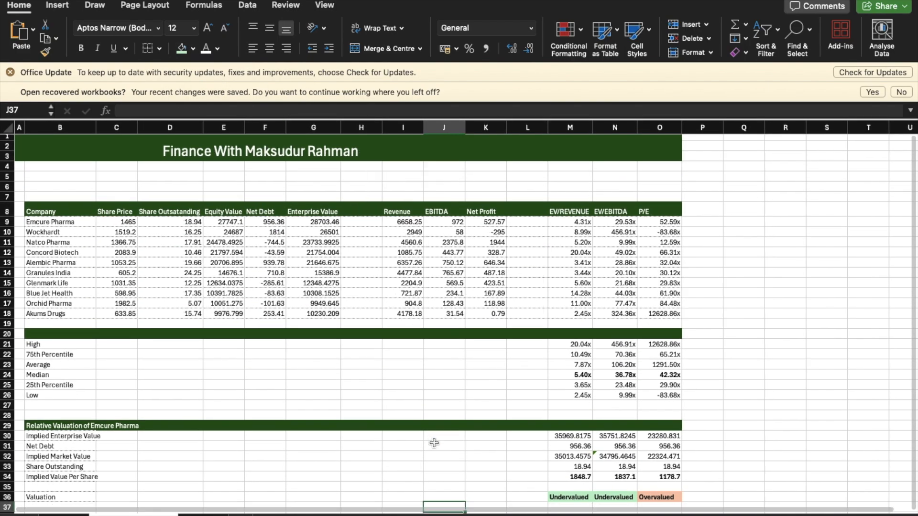
scroll(434, 444, down, 5)
scroll(434, 443, up, 4)
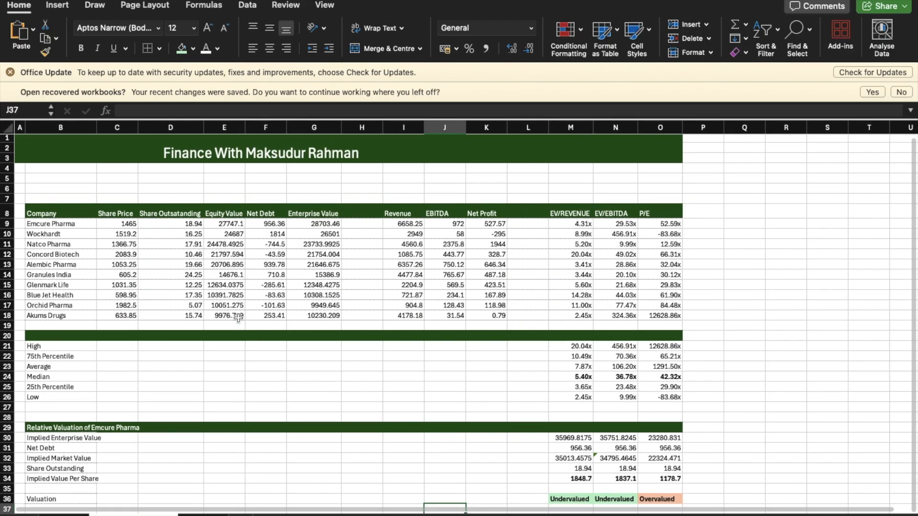
scroll(412, 384, down, 5)
scroll(411, 385, up, 3)
scroll(411, 384, up, 1)
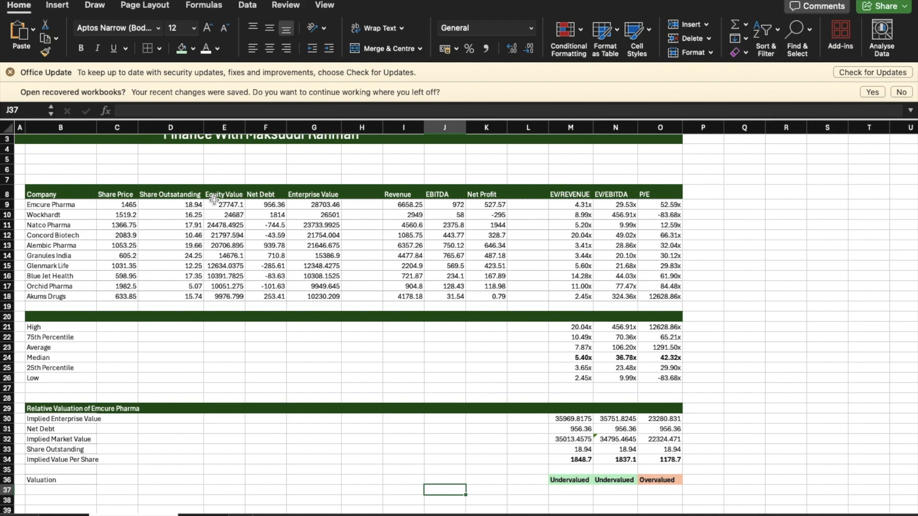
Step: Set the number format of E9:K18 to Currency and find the rupee (₹) entries among the available currency symbols
drag(213, 203, 484, 293)
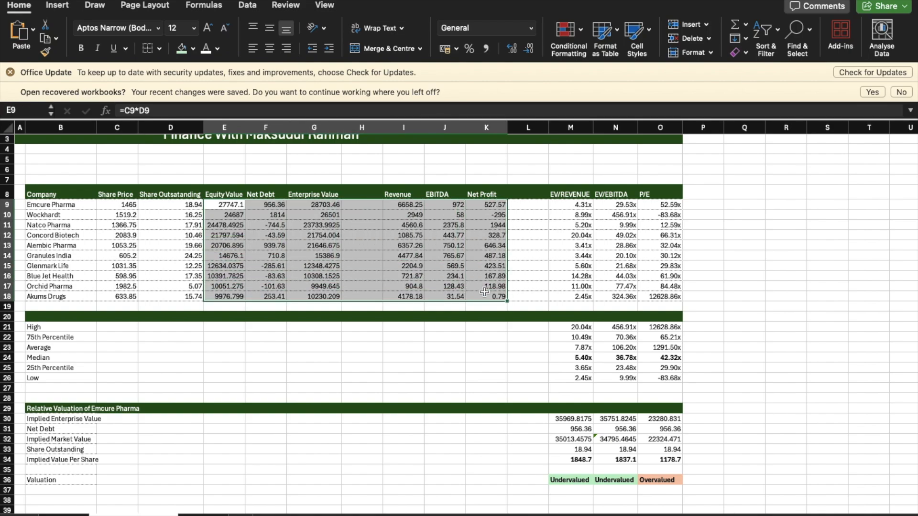
click(458, 50)
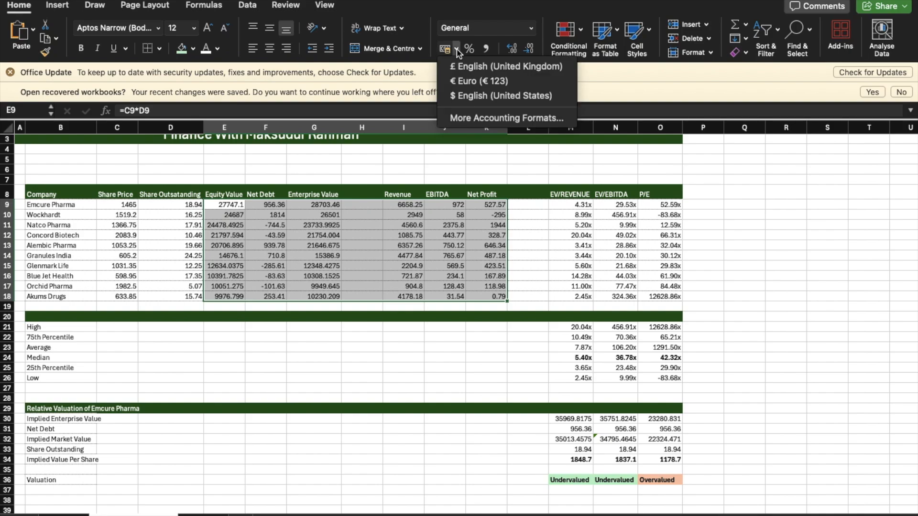
click(483, 118)
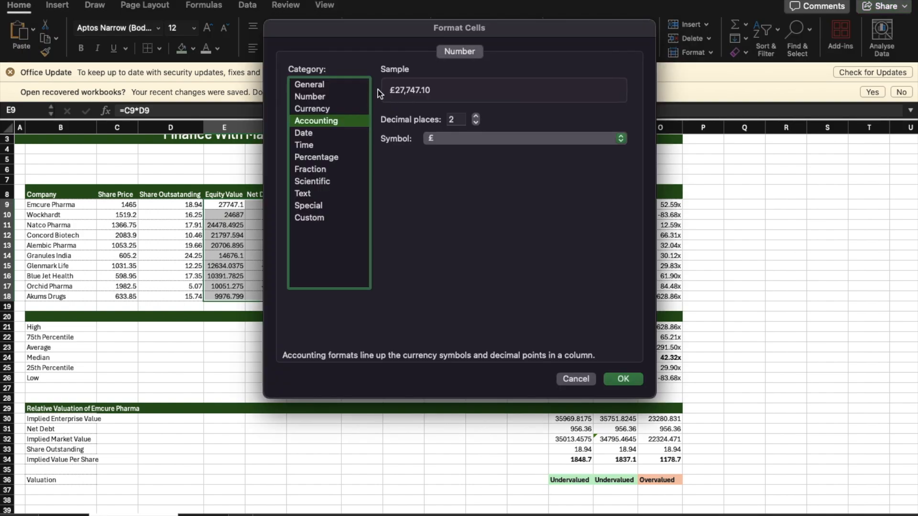
click(343, 108)
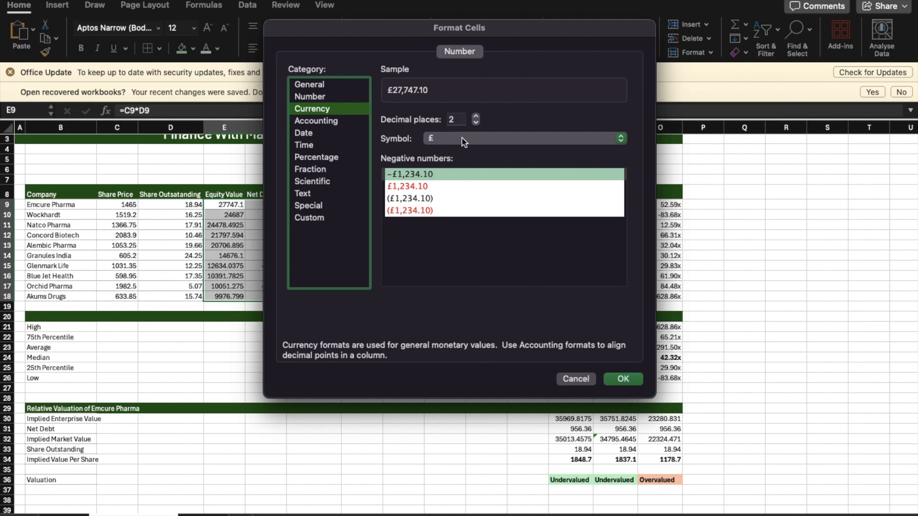
click(508, 139)
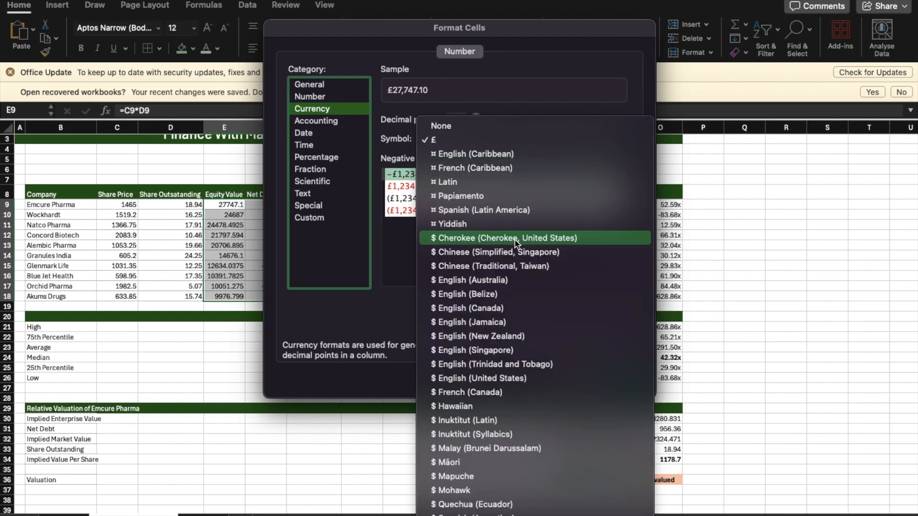
scroll(516, 243, down, 10)
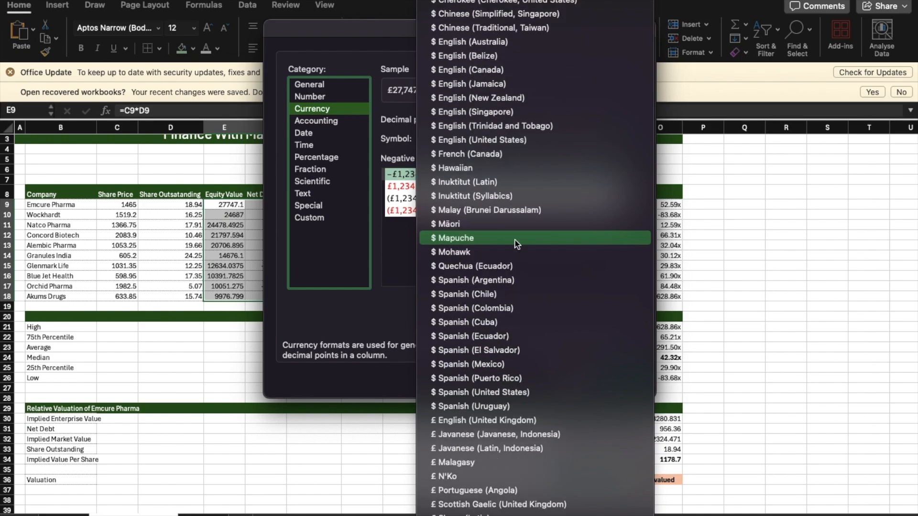
scroll(515, 243, down, 3)
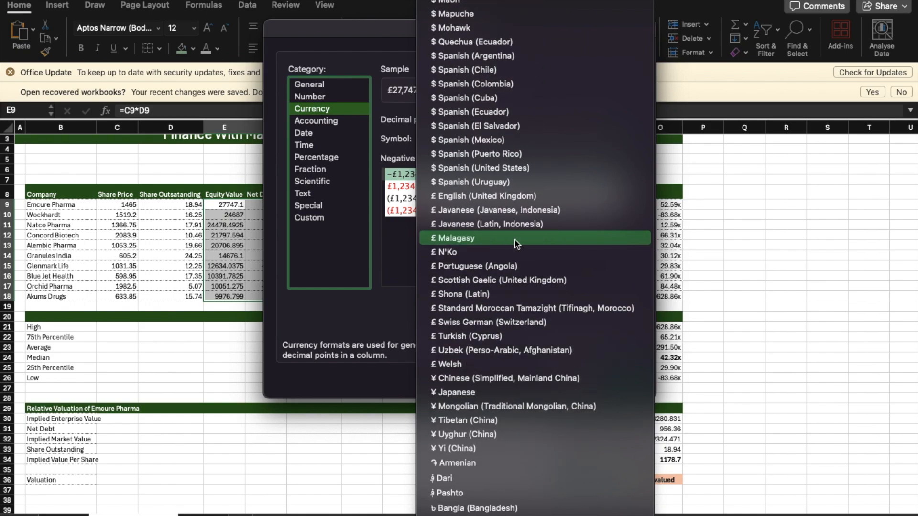
scroll(515, 243, down, 2)
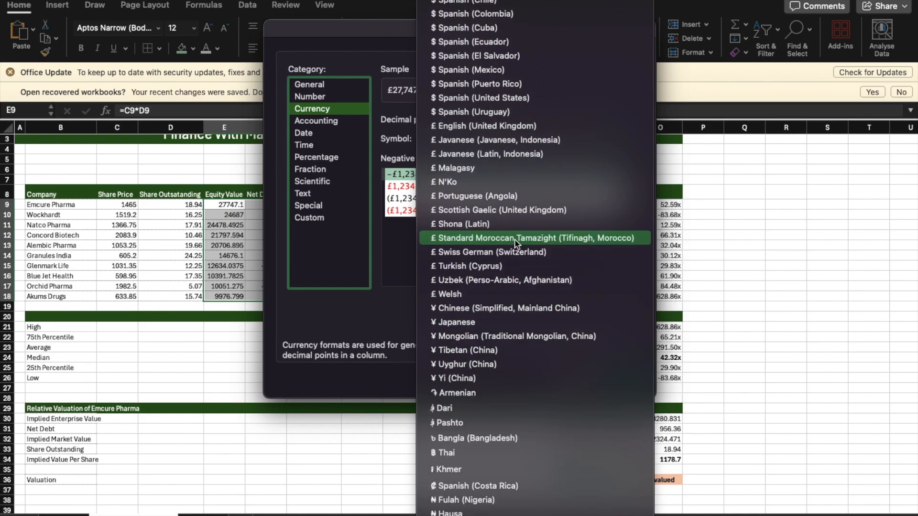
scroll(516, 243, down, 3)
scroll(517, 244, down, 1)
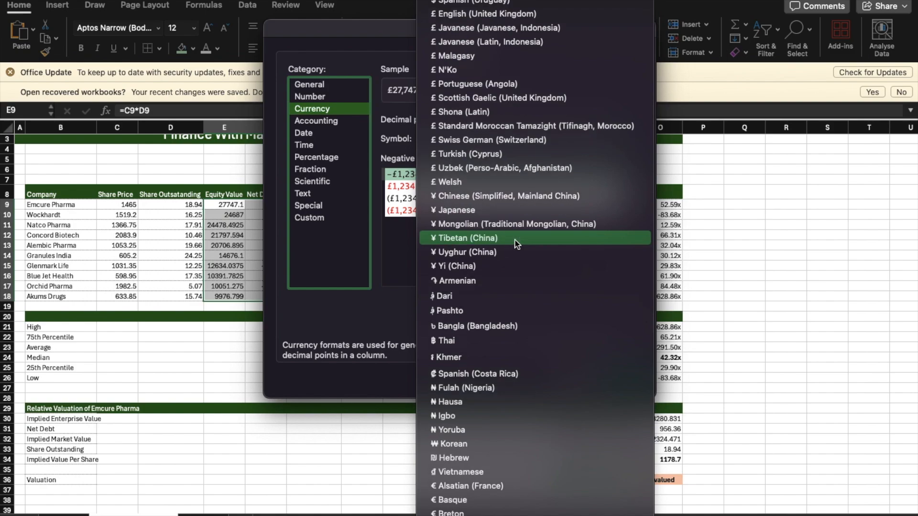
scroll(517, 244, down, 1)
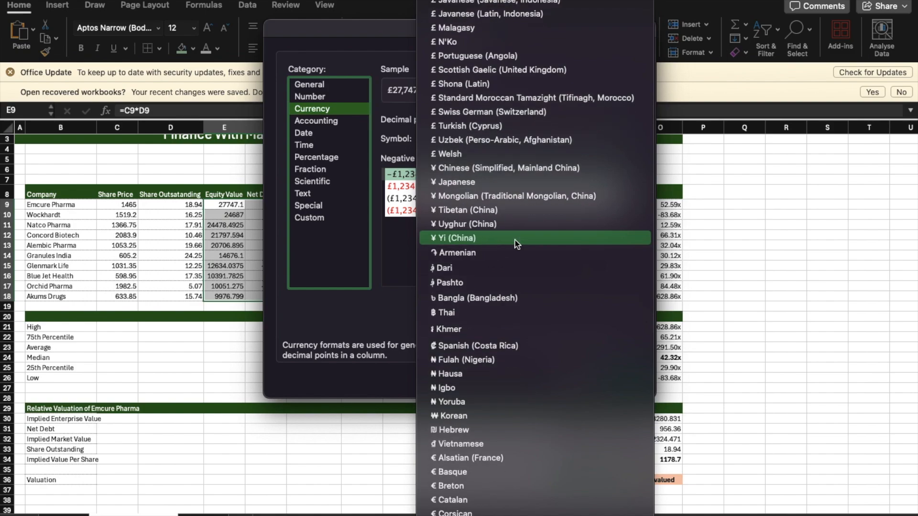
scroll(517, 244, down, 2)
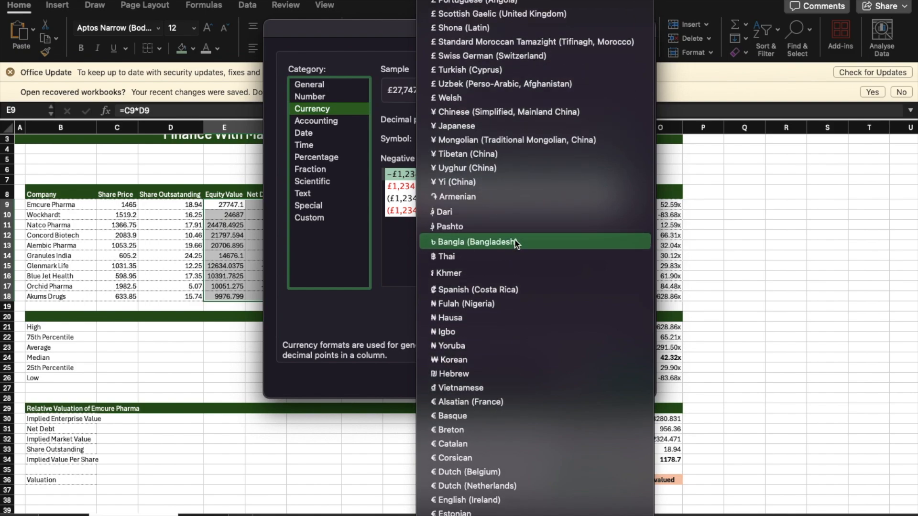
scroll(517, 245, down, 9)
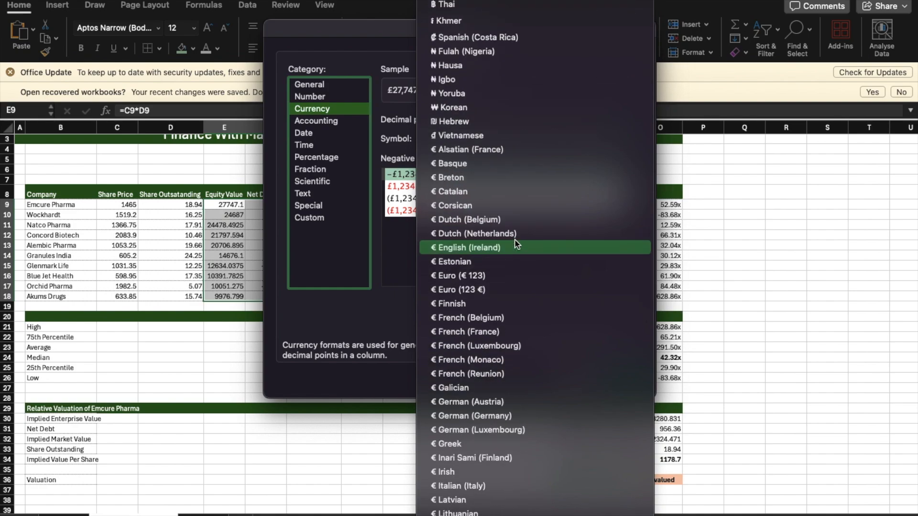
scroll(517, 244, down, 19)
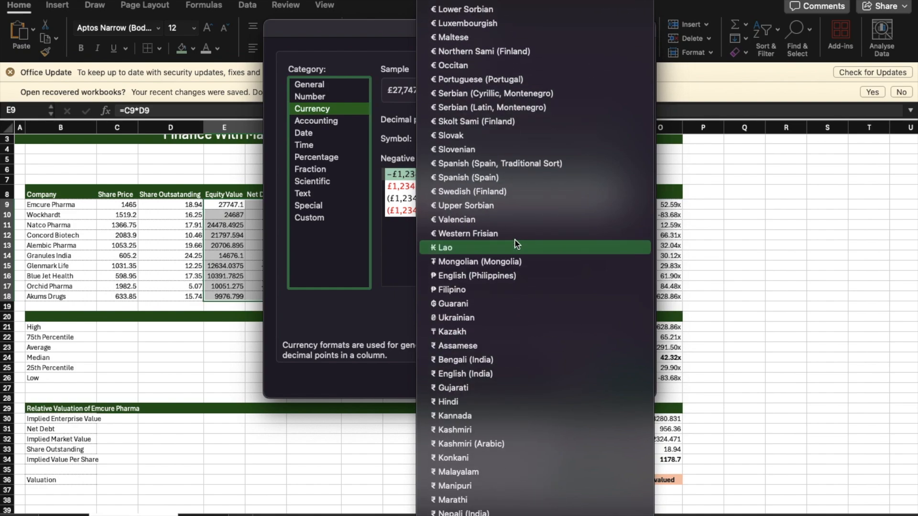
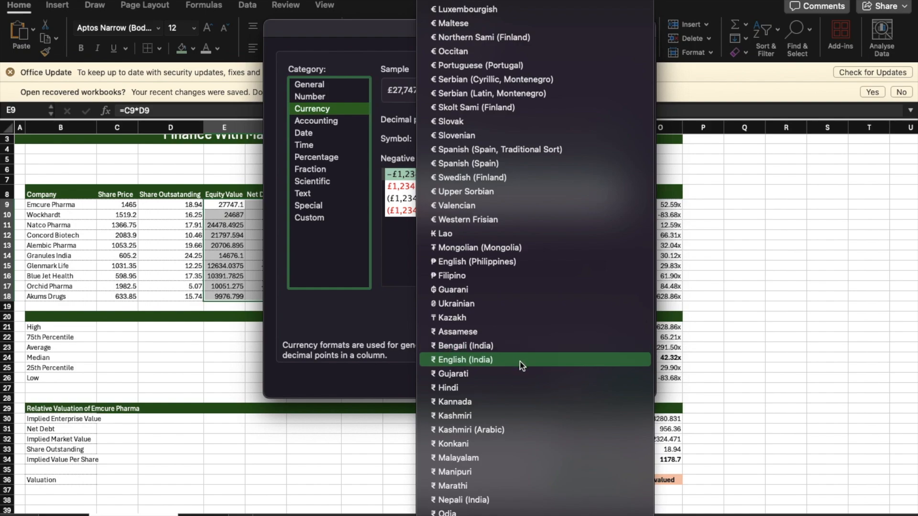
Step: Apply the ₹ English (India) currency symbol with two decimal places to E9:K18
click(518, 360)
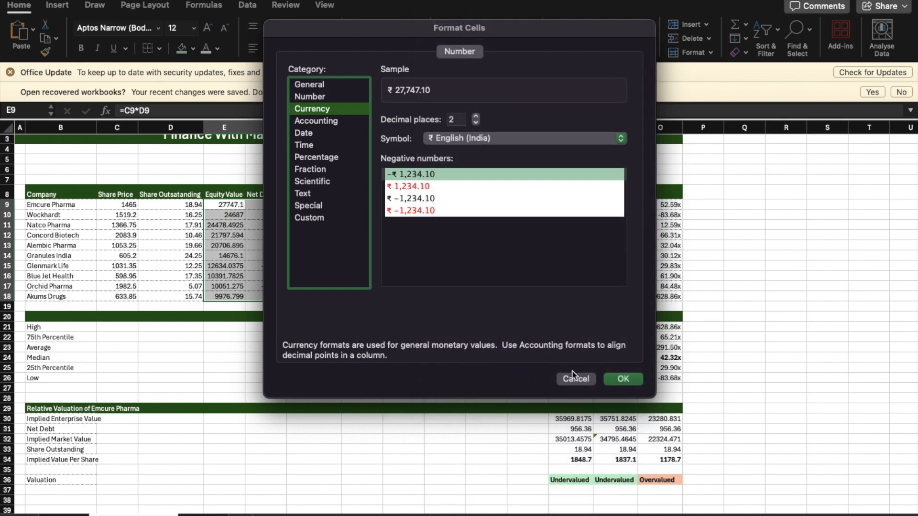
click(623, 379)
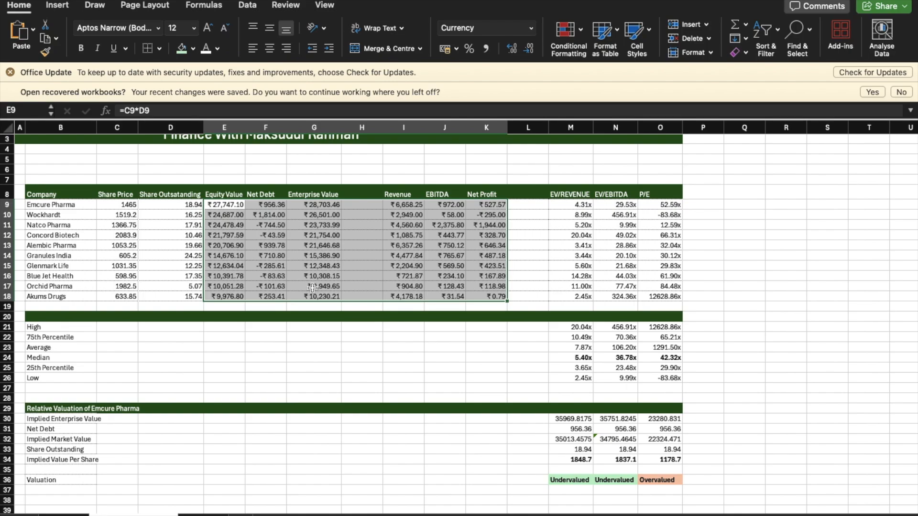
Step: Copy only the formatting of E9 to the Emcure Pharma share price in C9 and fill C9 down through C18
click(223, 205)
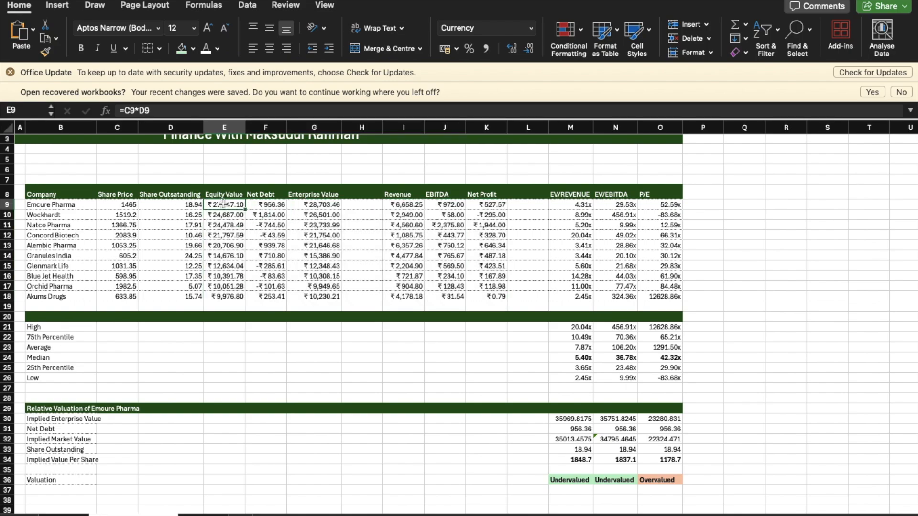
right_click(223, 204)
click(183, 235)
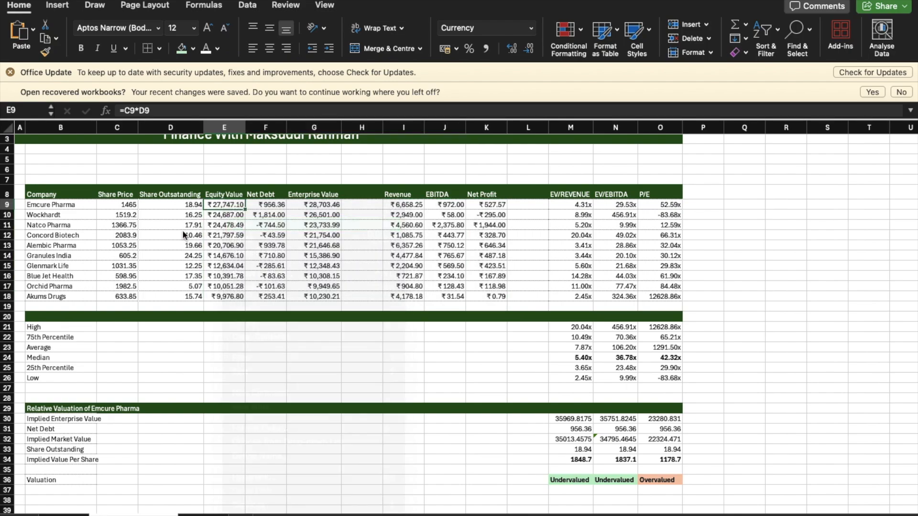
click(120, 205)
right_click(122, 202)
mouse_move(165, 252)
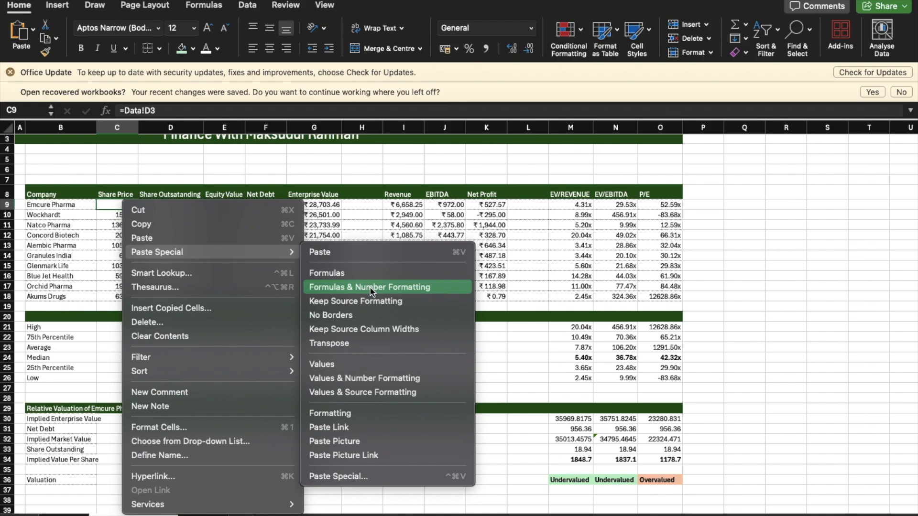
click(390, 413)
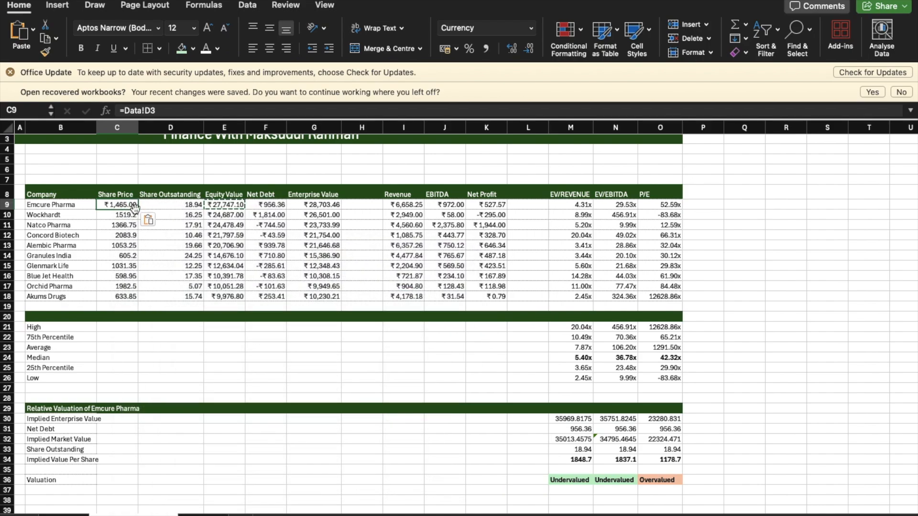
drag(136, 209, 154, 299)
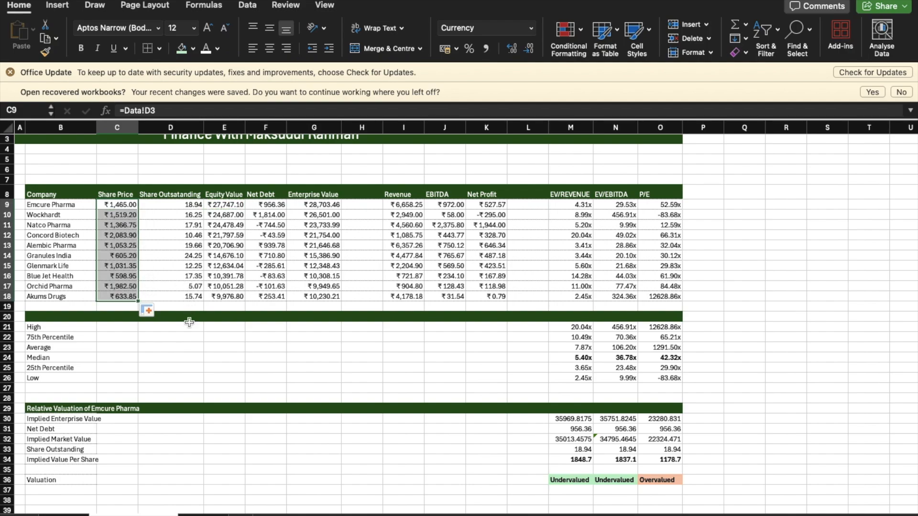
click(220, 356)
Step: Enter the heading "Mrtrix" in B20, in the empty green row above the High statistic
scroll(303, 402, down, 5)
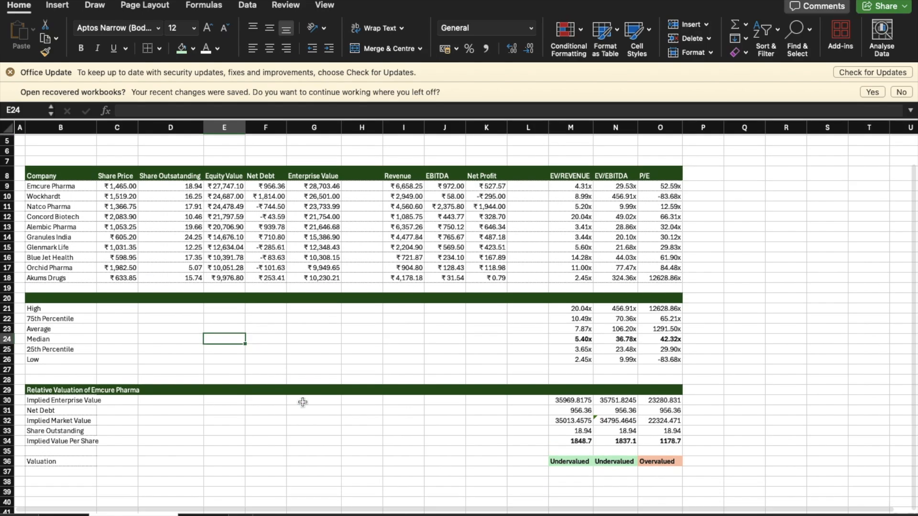
scroll(303, 403, up, 3)
scroll(303, 402, down, 5)
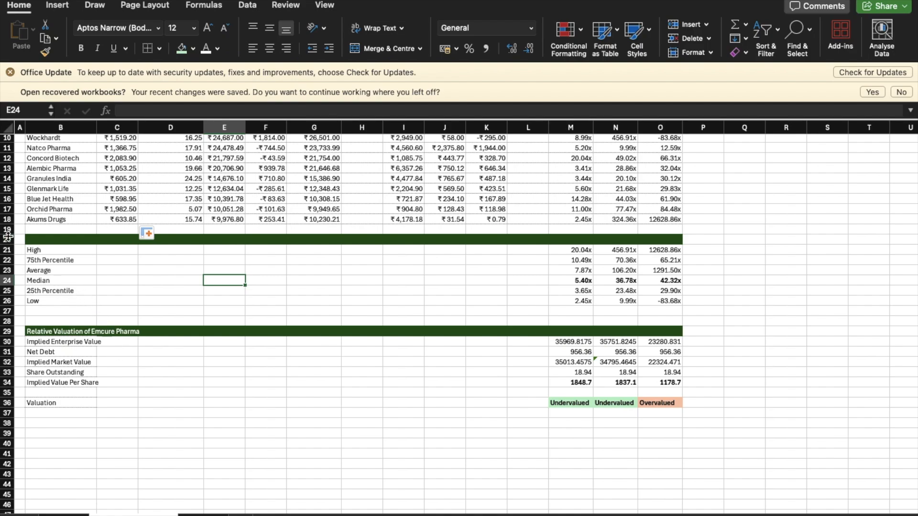
click(62, 240)
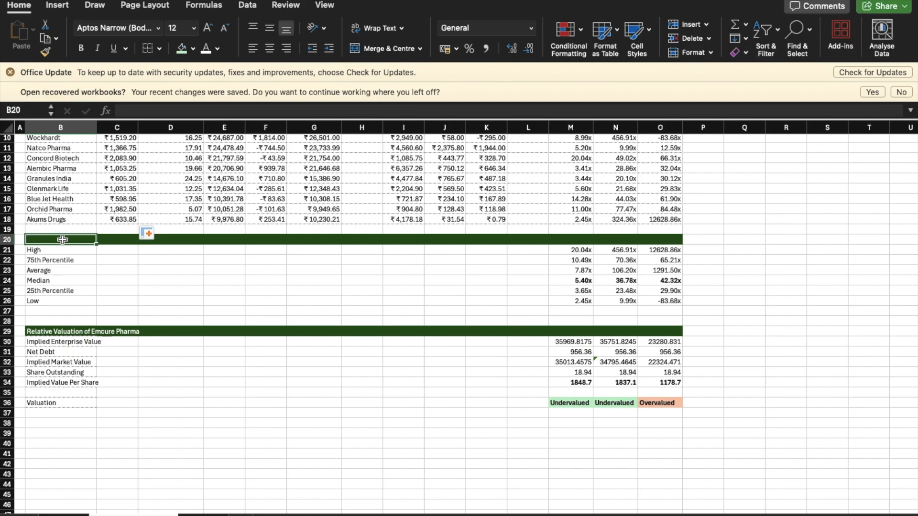
text(Mrtrix)
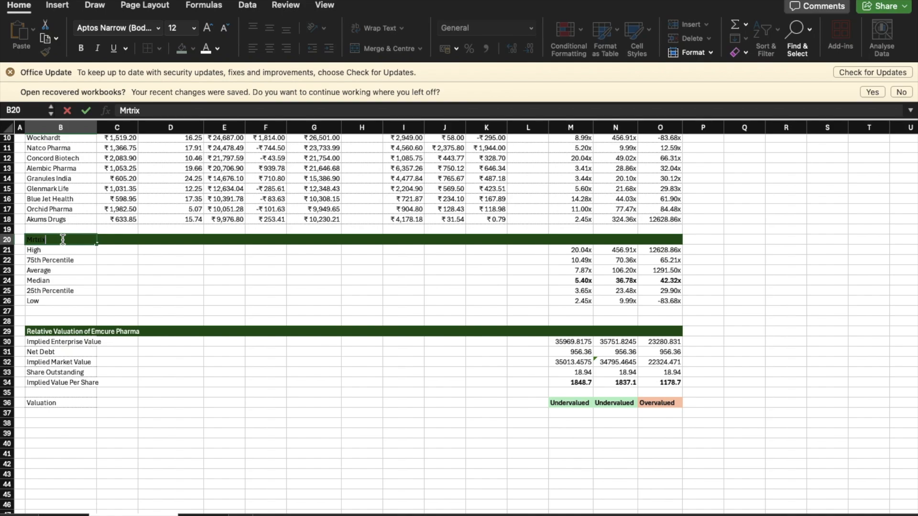
key(Return)
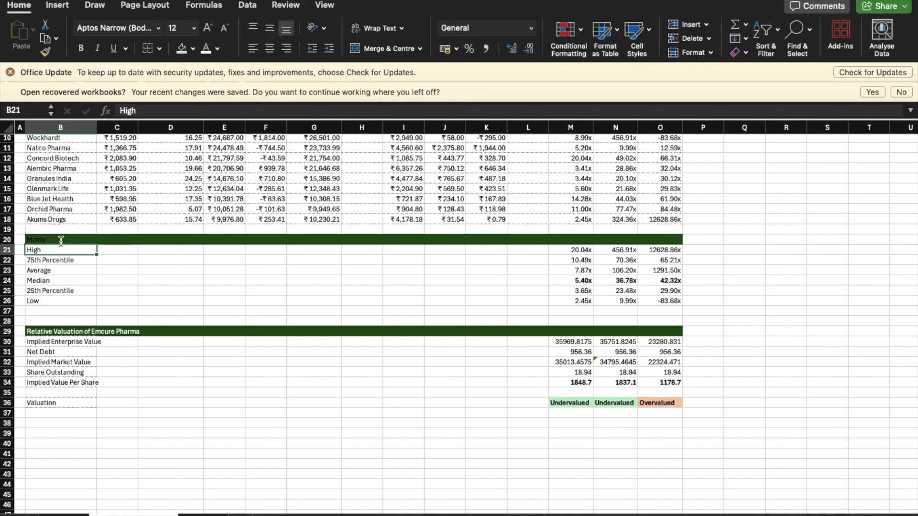
Step: Set the font colour of the heading in B20 to white
click(55, 237)
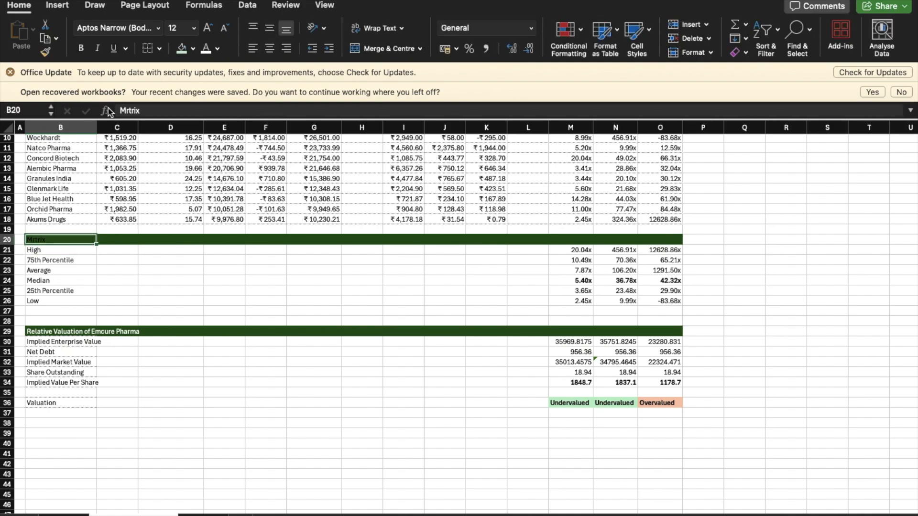
click(210, 50)
click(176, 341)
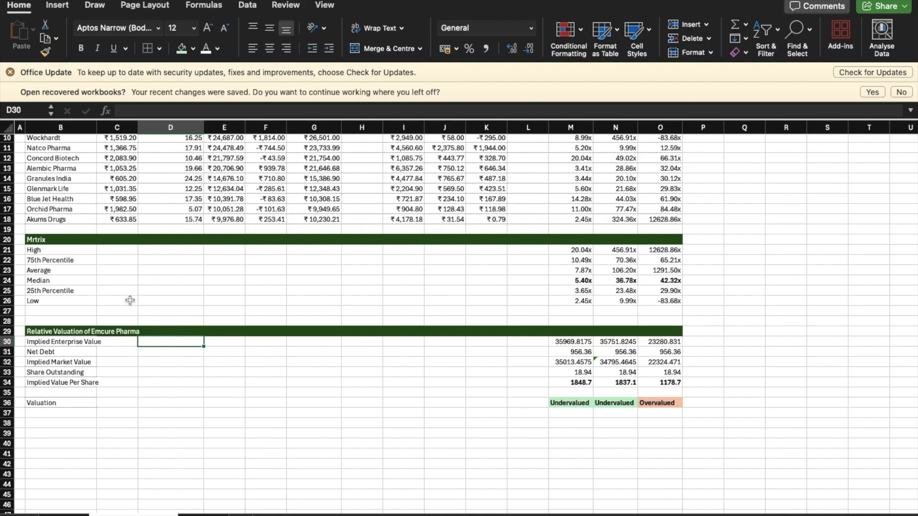
Step: Correct the spelling of the heading in B20 to "Metric"
click(54, 240)
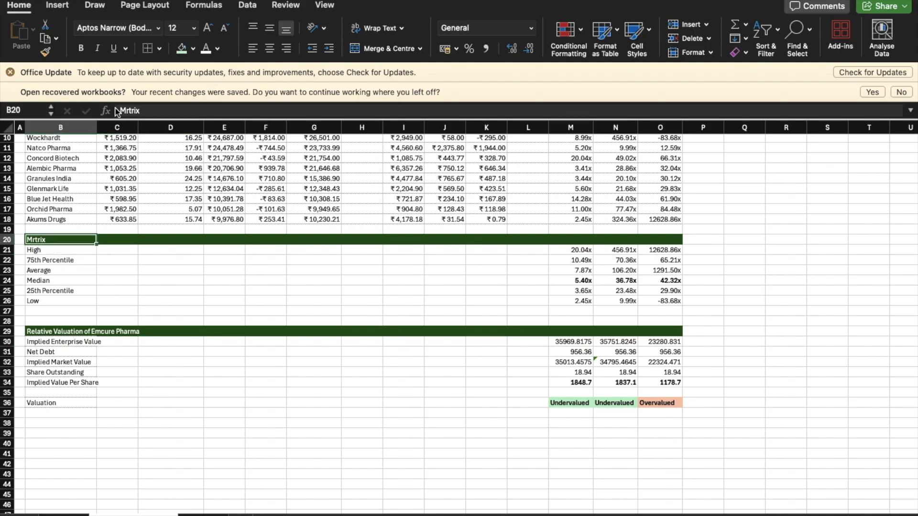
click(140, 110)
key(BackSpace)
key(BackSpace)
key(BackSpace)
key(BackSpace)
key(BackSpace)
text(etr)
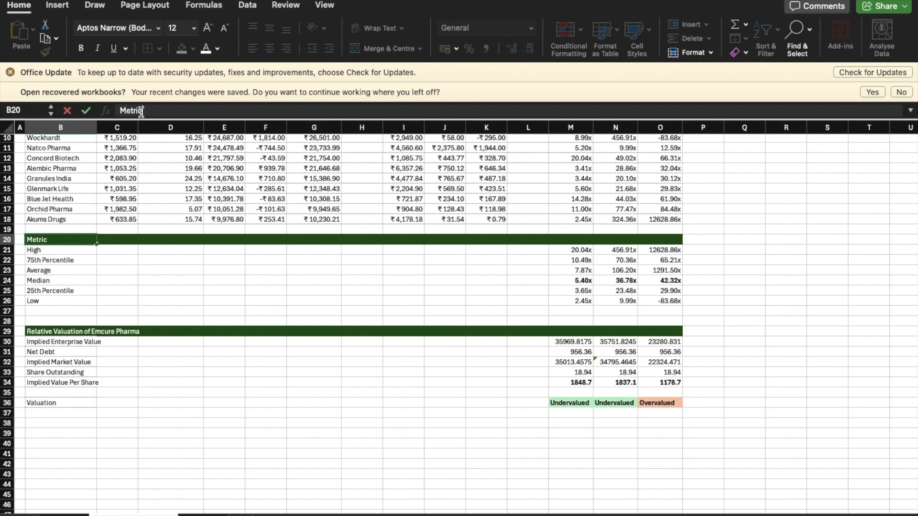
text(ic)
key(Return)
click(143, 278)
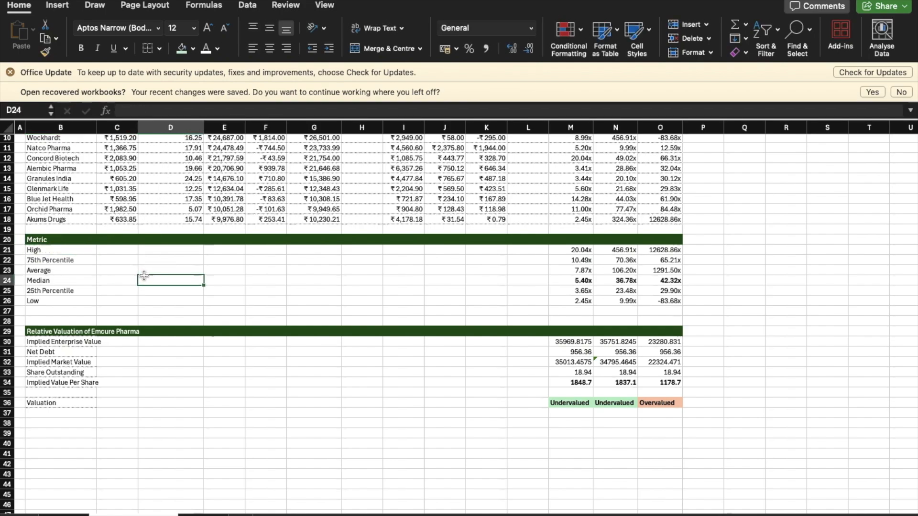
Step: Shade the Valuation label in B36 with a light green fill
click(102, 346)
click(110, 411)
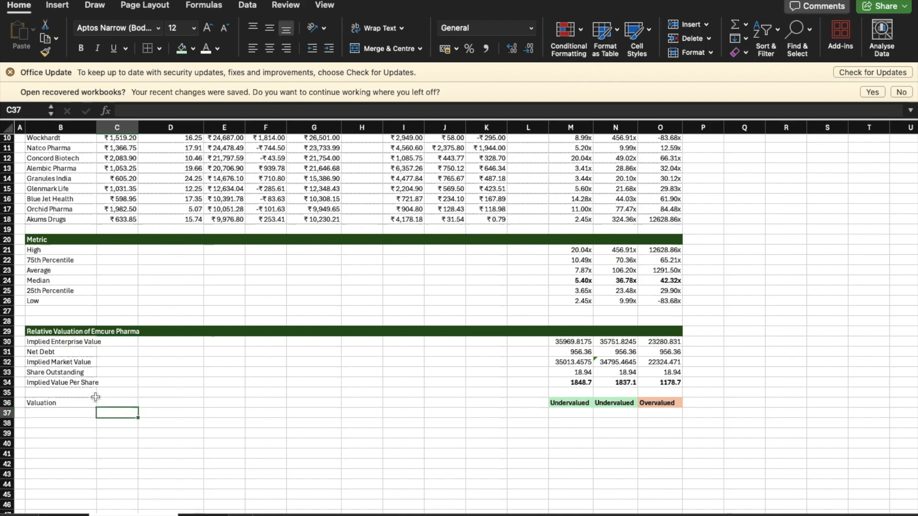
click(52, 403)
drag(52, 404, 72, 405)
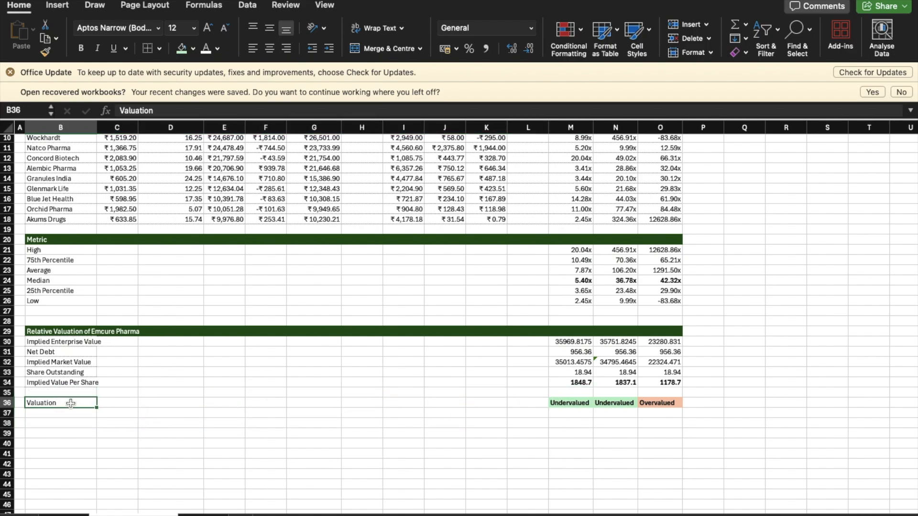
click(183, 51)
click(231, 322)
click(345, 501)
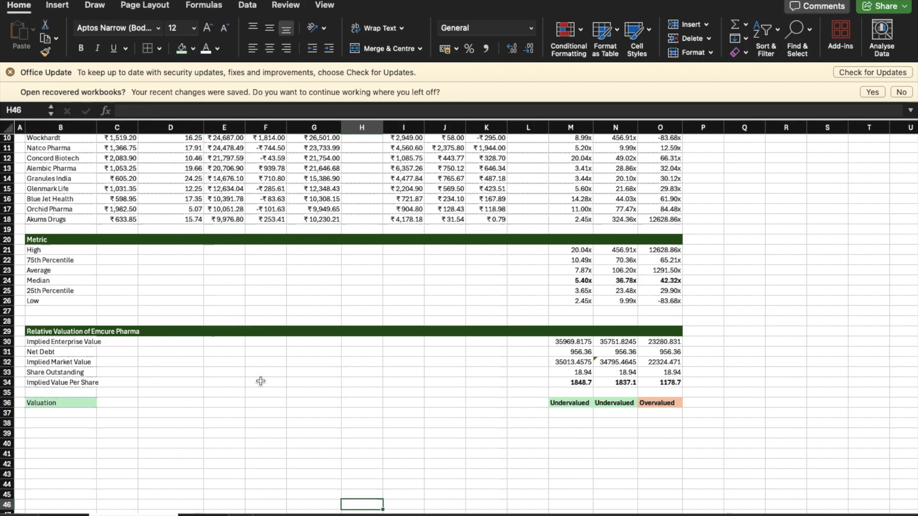
Step: Save the workbook in Documents as an Excel Workbook (.xlsx) named "Relative Valuation"
scroll(246, 381, up, 5)
scroll(246, 382, down, 3)
scroll(245, 383, up, 3)
scroll(245, 382, down, 1)
mouse_move(67, 0)
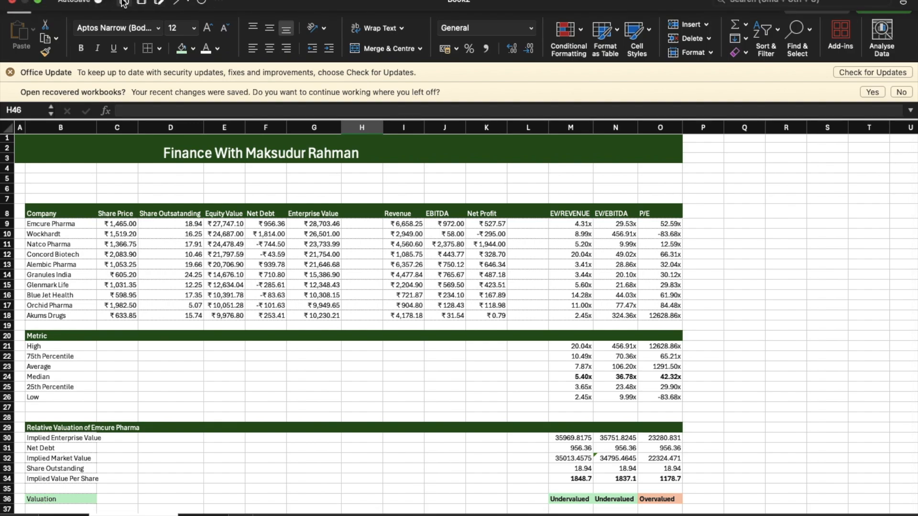
click(145, 2)
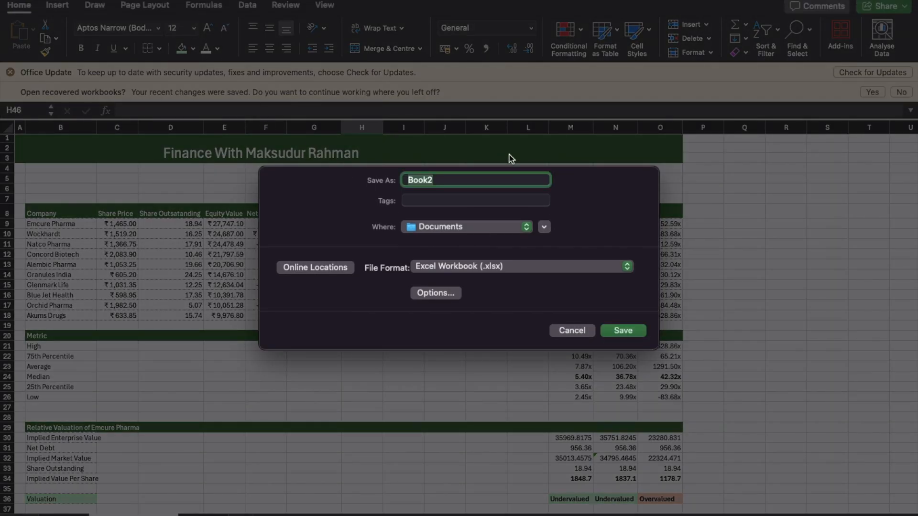
key(BackSpace)
text(Relative Valuation)
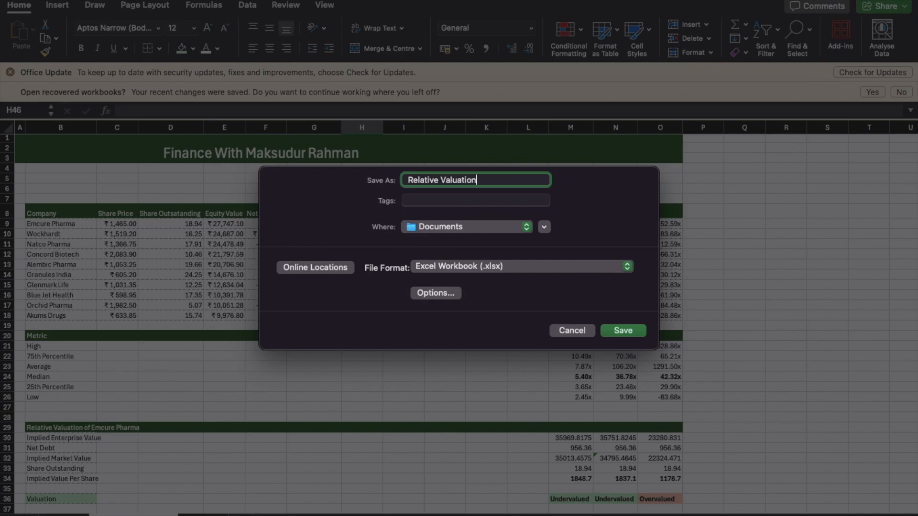
key(Return)
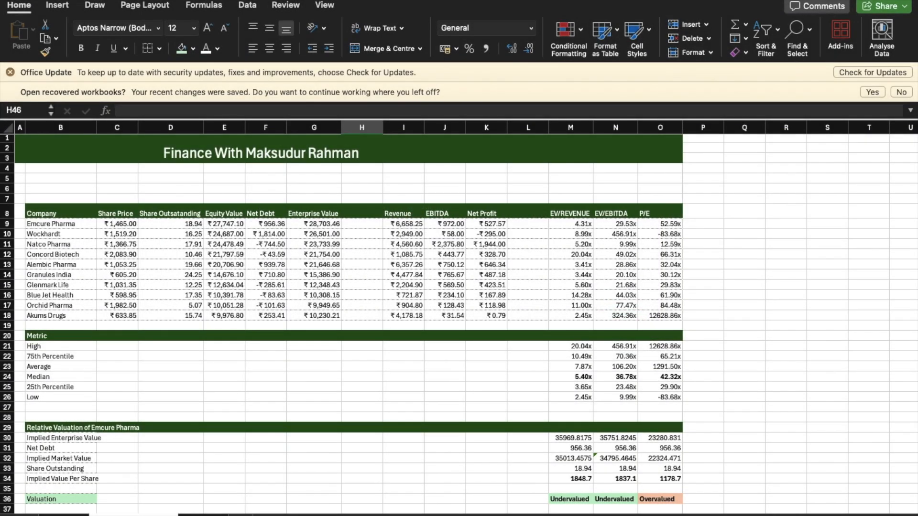